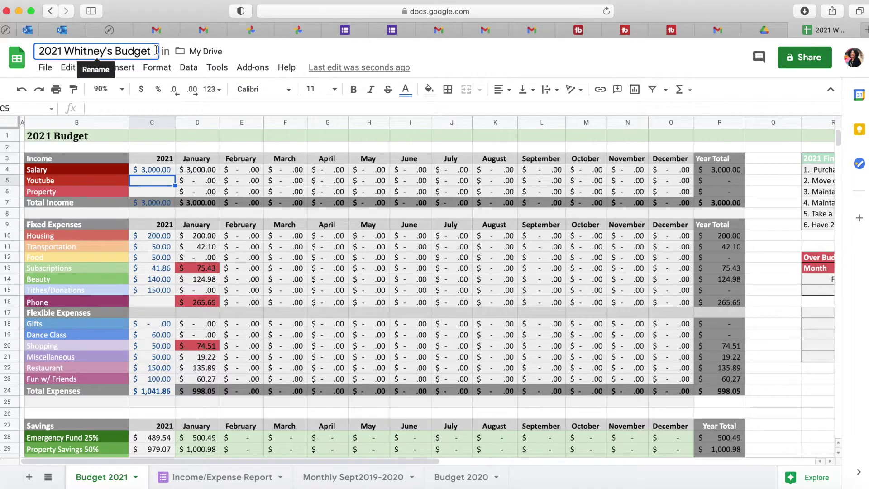
Step: After reviewing the Salary, Housing and Transportation amounts, enter 75 as the Tithes/Donations budget
left_click(262, 213)
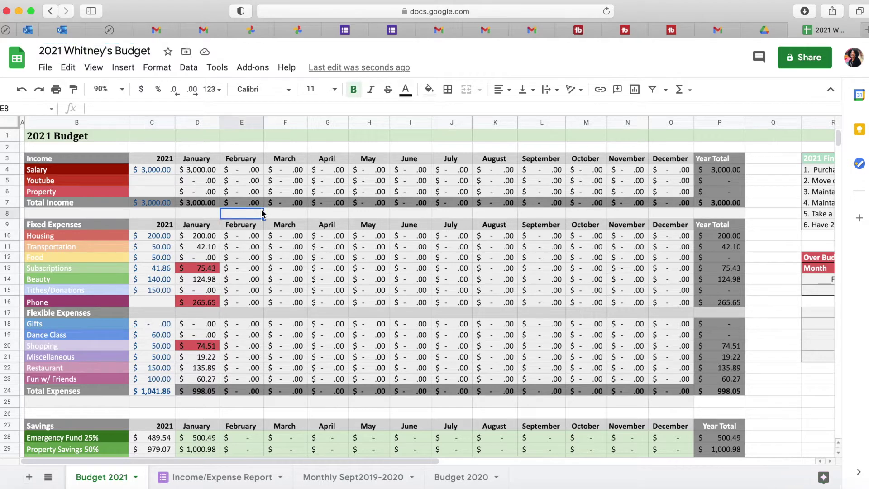
left_click(150, 171)
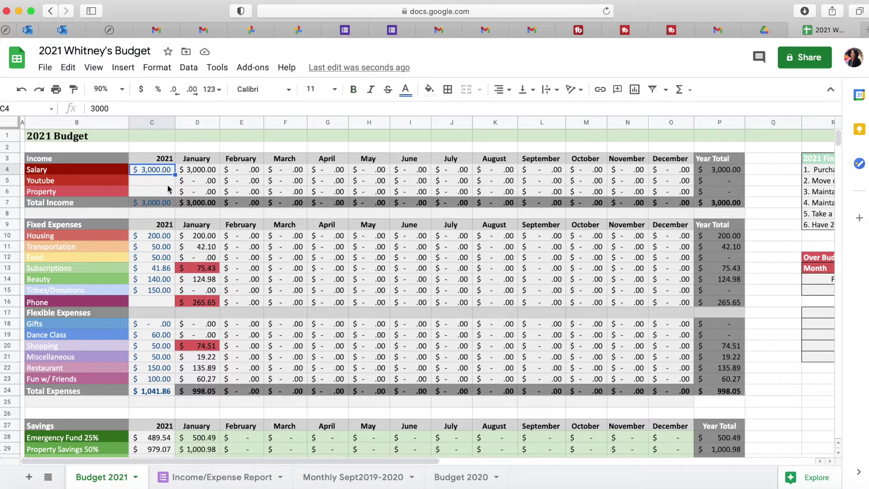
left_click(169, 236)
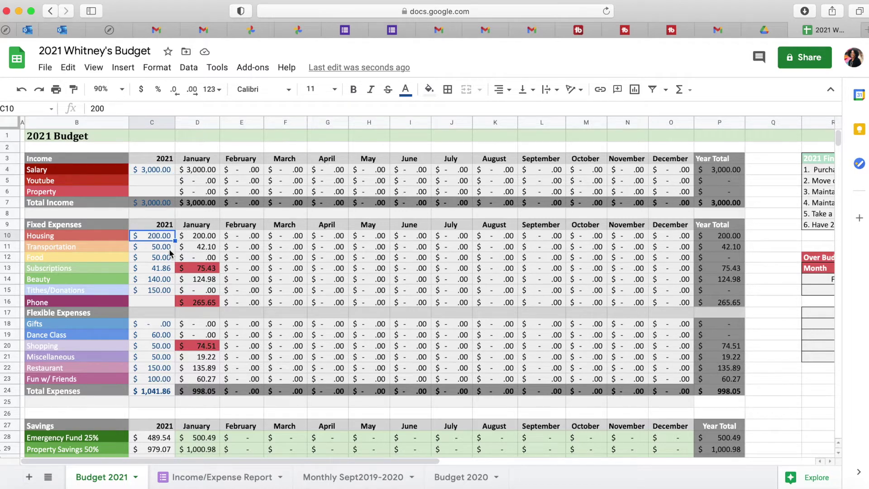
left_click(169, 249)
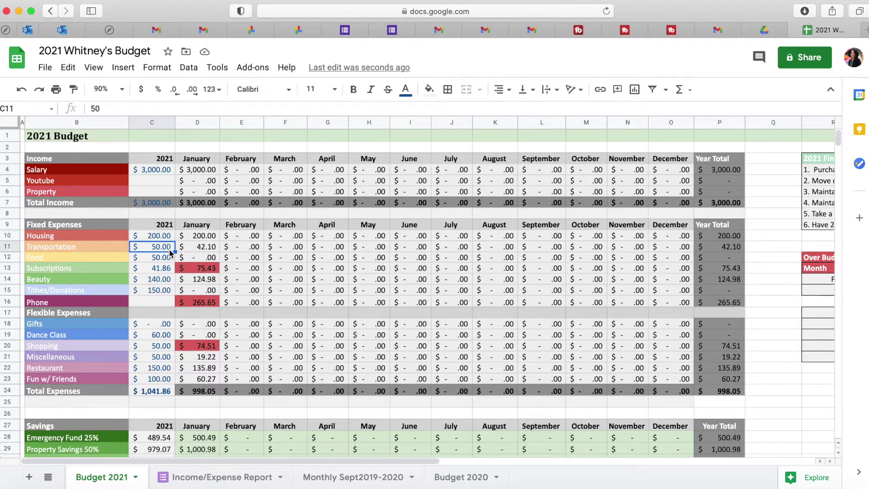
left_click(166, 292)
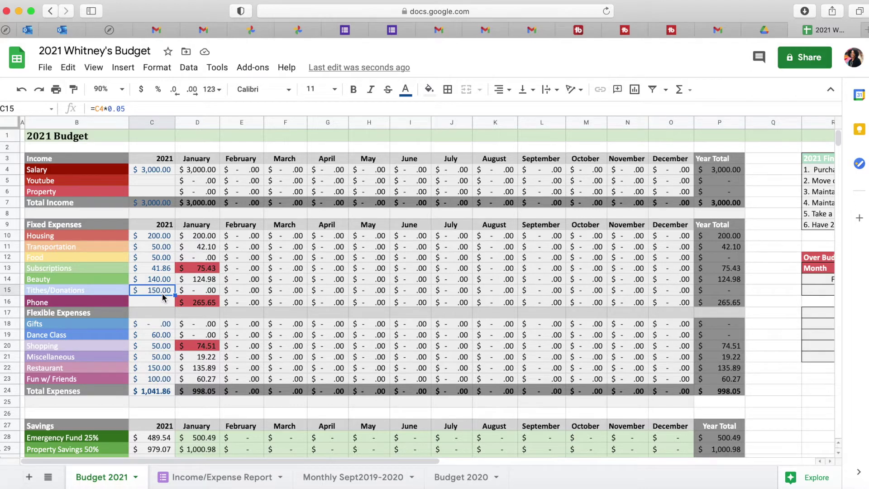
type("75")
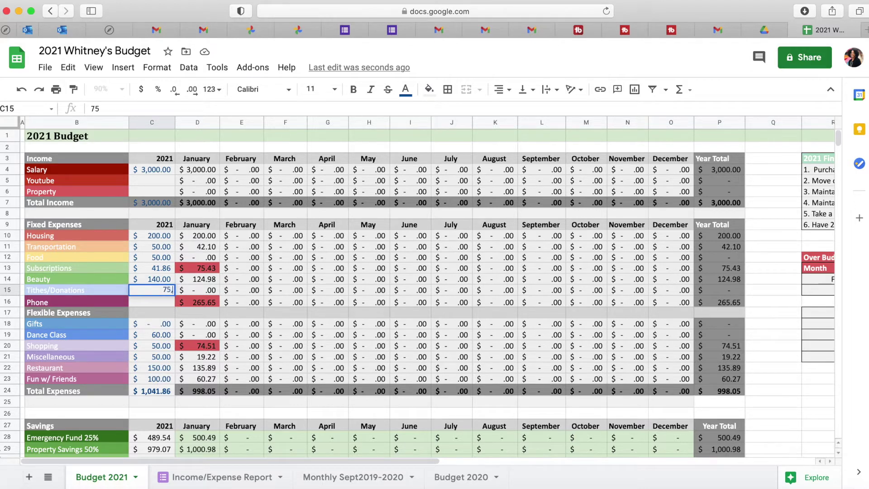
type(",00")
key("Return")
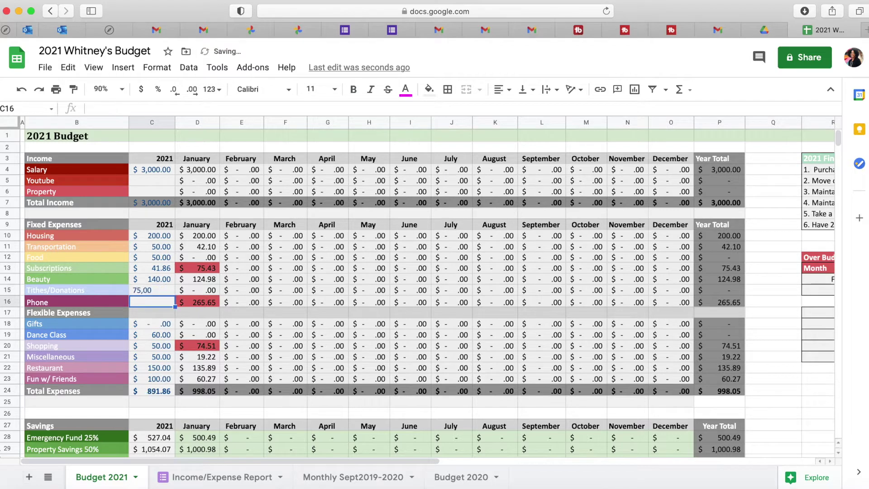
Step: Undo the accidental Beauty fill-drag so Tithes/Donations reads $75.00 again
left_click(166, 291)
left_click(165, 280)
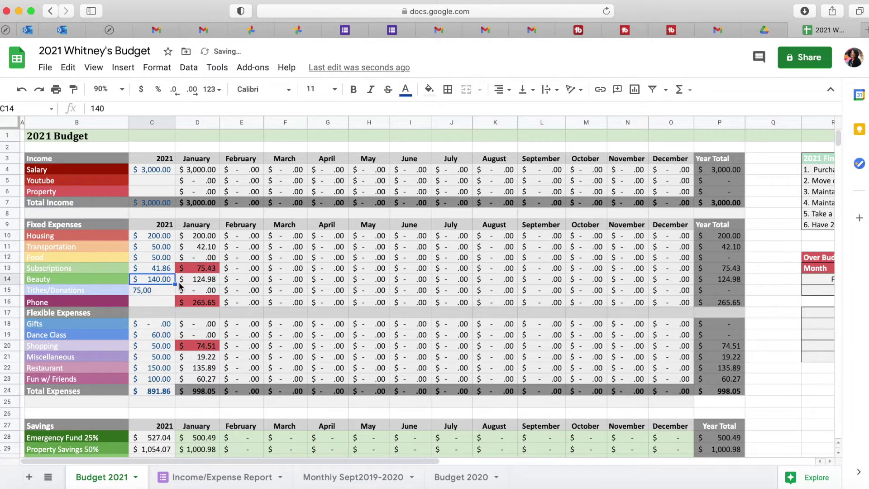
left_click_drag(175, 284, 171, 292)
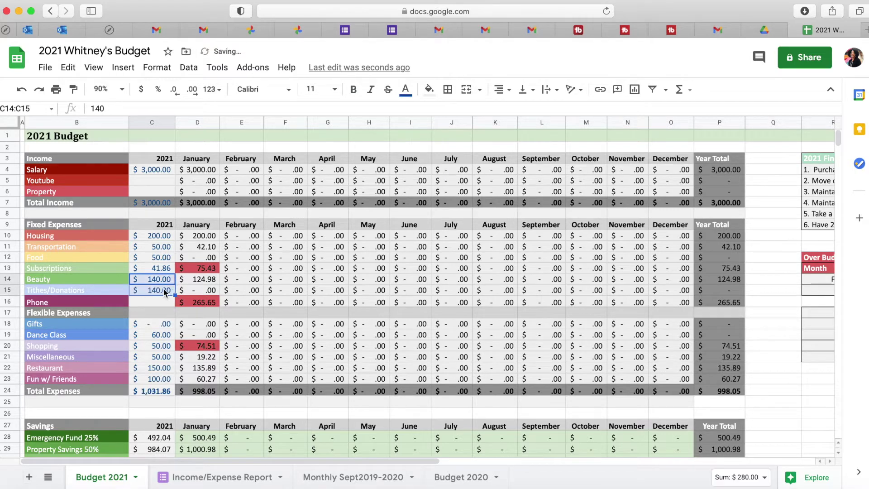
left_click(165, 292)
type("1")
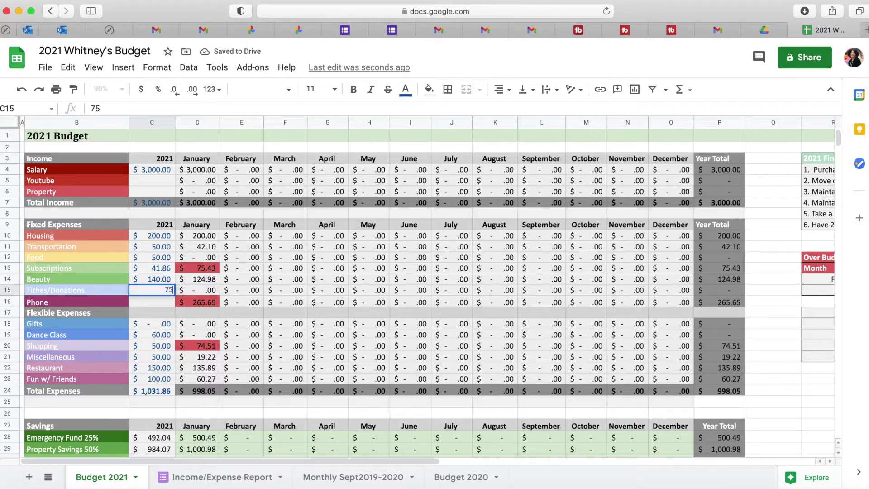
key("Return")
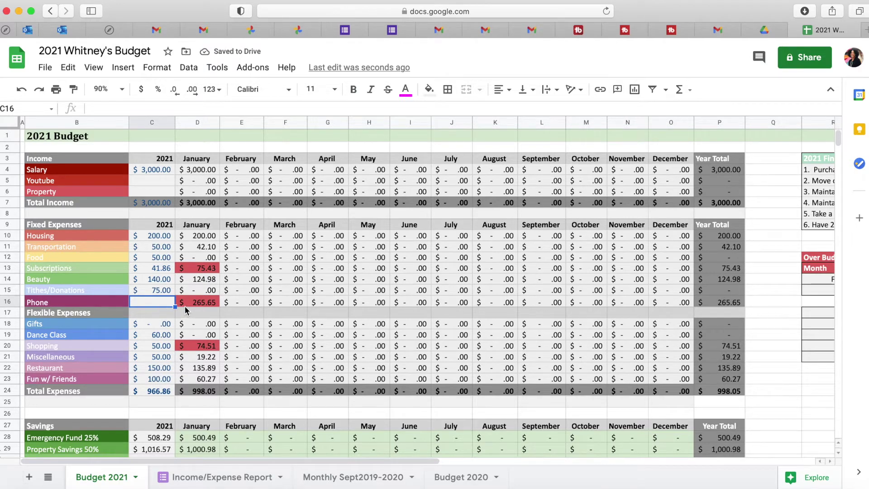
left_click(185, 304)
left_click(150, 305)
left_click(151, 325)
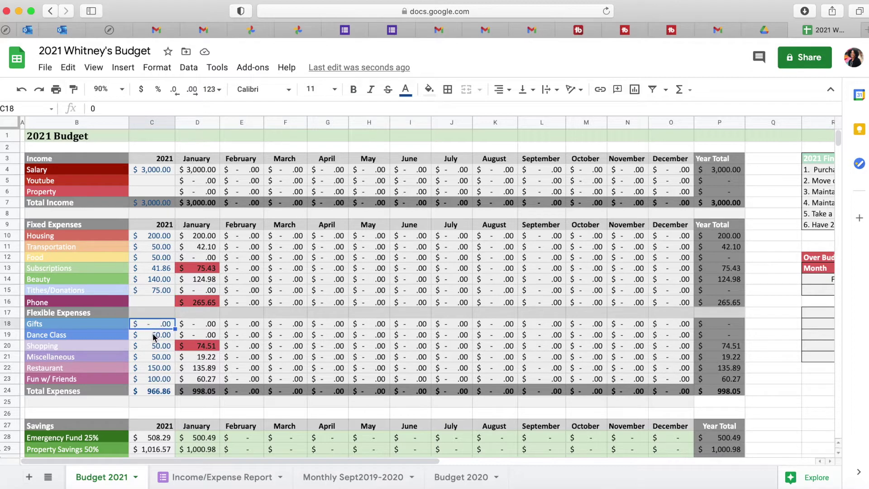
left_click(155, 338)
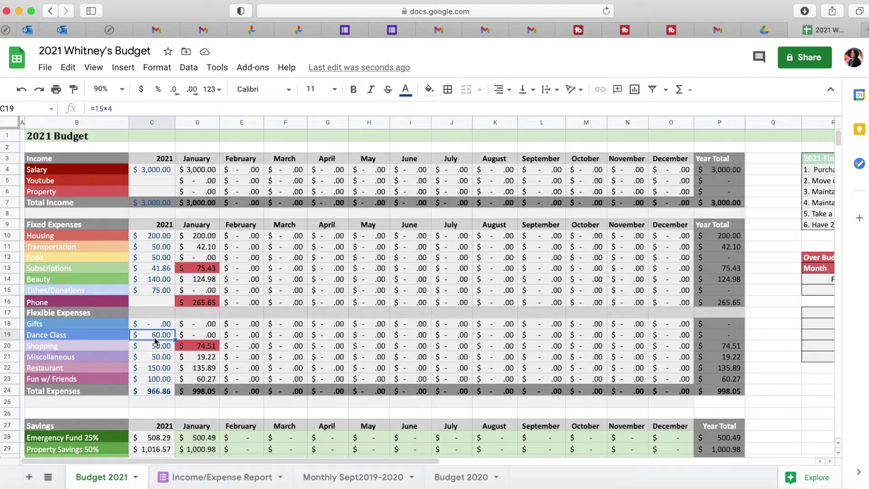
left_click(155, 347)
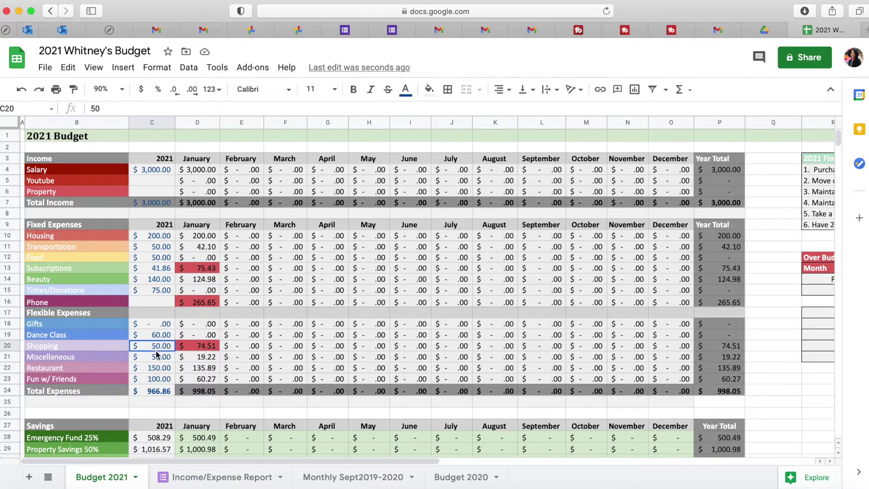
left_click(210, 349)
left_click(252, 352)
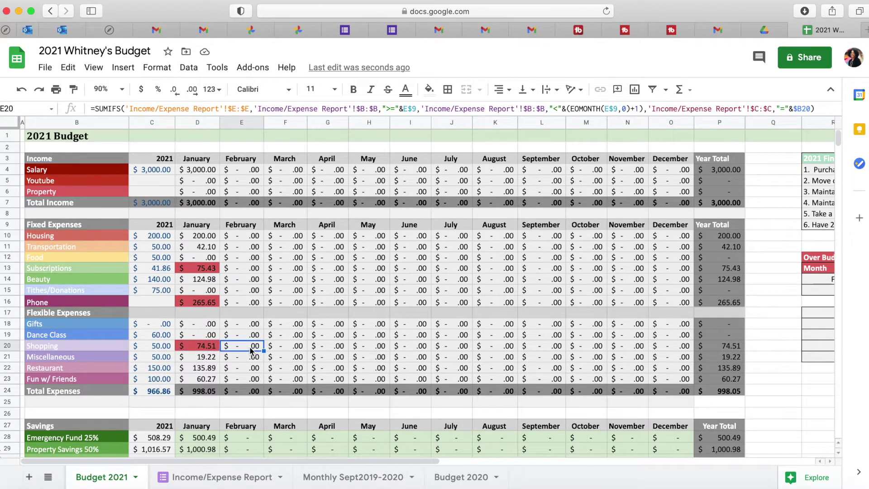
left_click(281, 351)
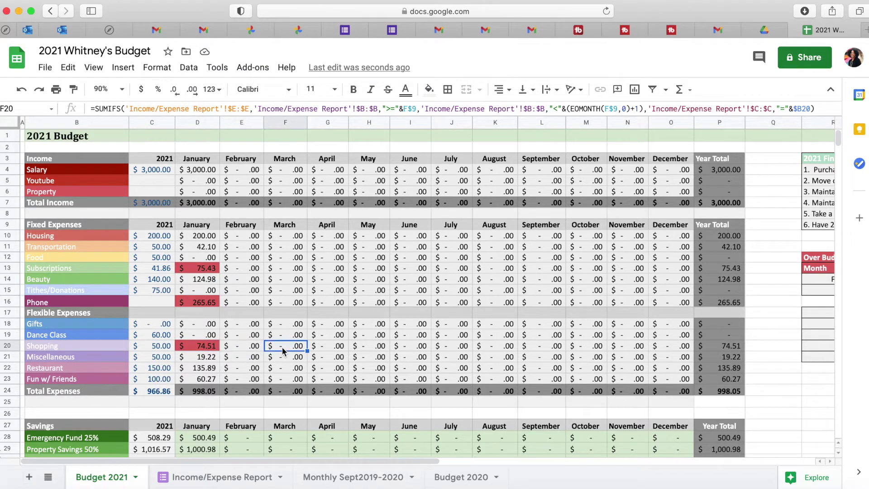
left_click(244, 353)
left_click(206, 351)
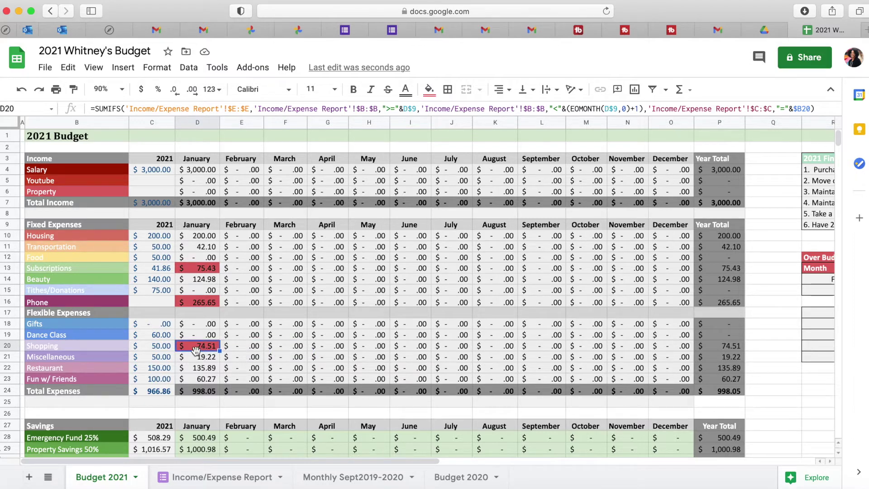
key("alt+Down")
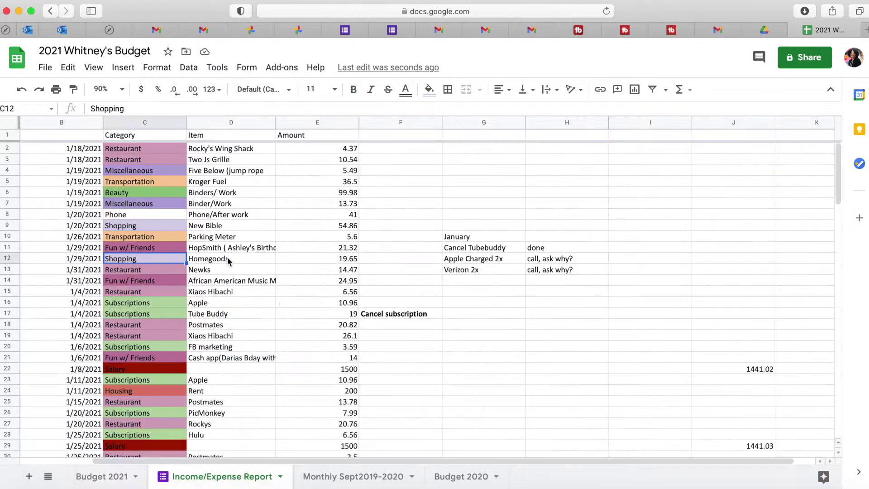
left_click(324, 263)
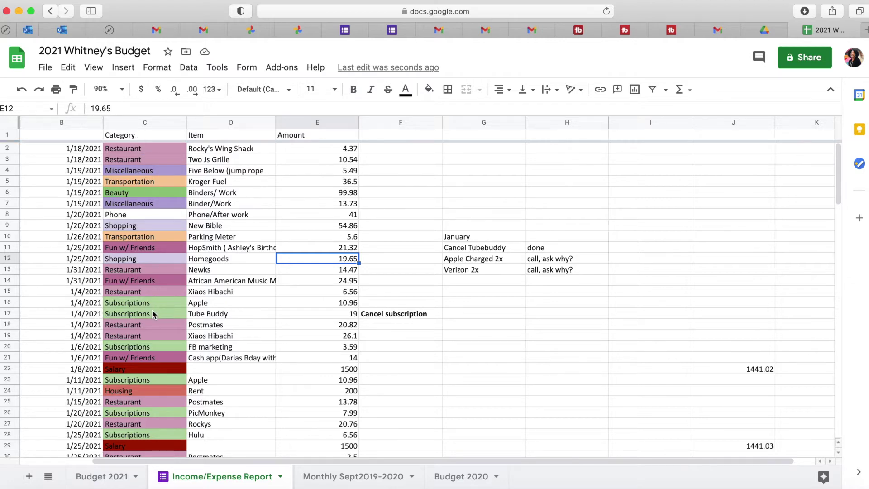
scroll(153, 314, "down", 4)
scroll(153, 314, "up", 4)
scroll(152, 313, "left", 2)
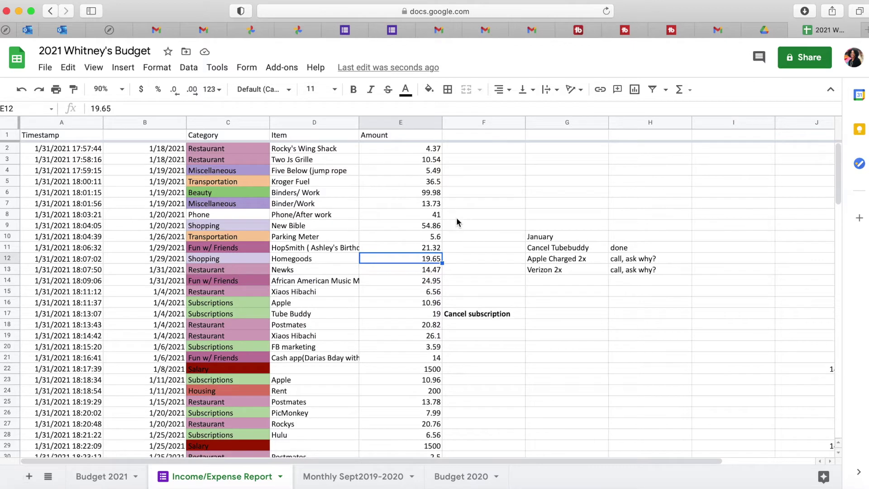
left_click(431, 227)
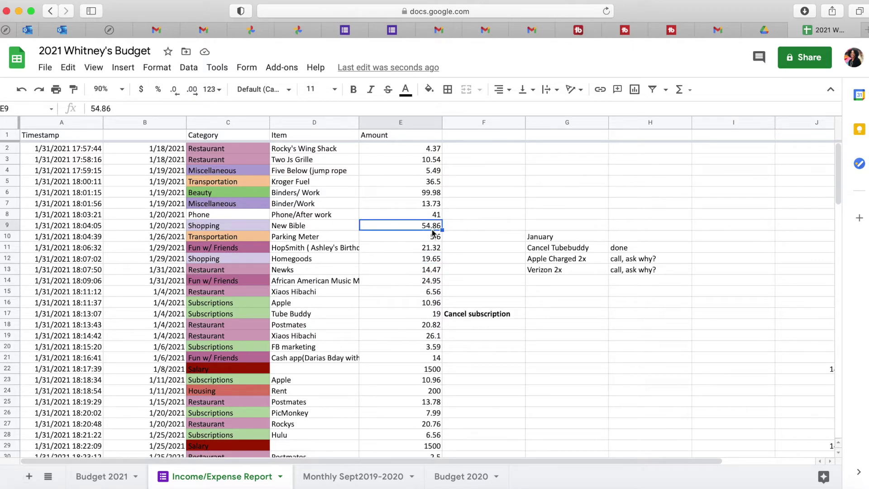
key("alt+Up")
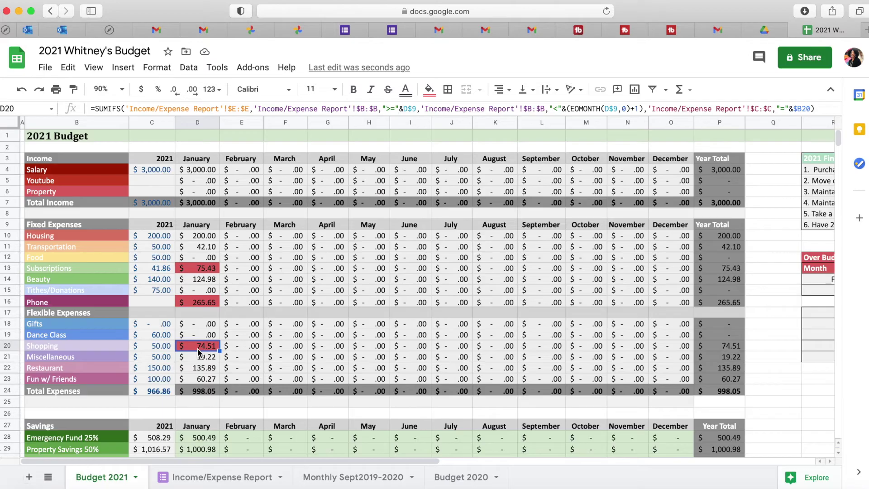
left_click(170, 351)
scroll(164, 368, "down", 3)
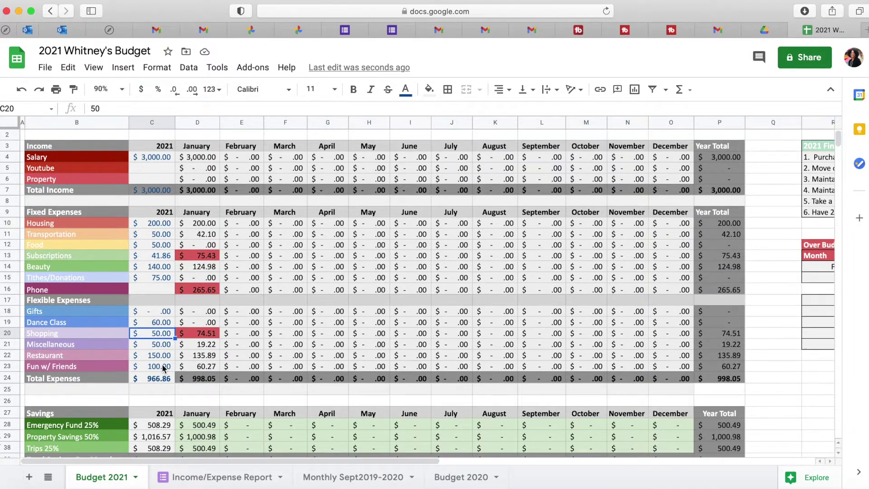
left_click(152, 322)
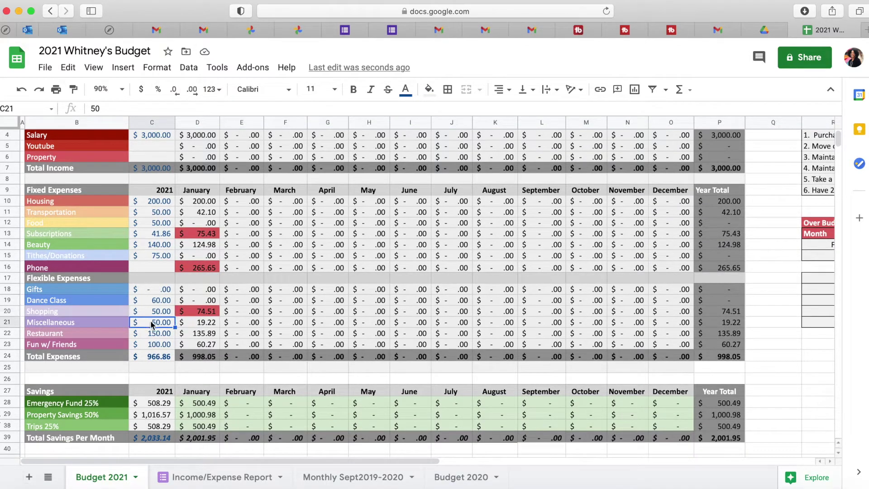
left_click(158, 336)
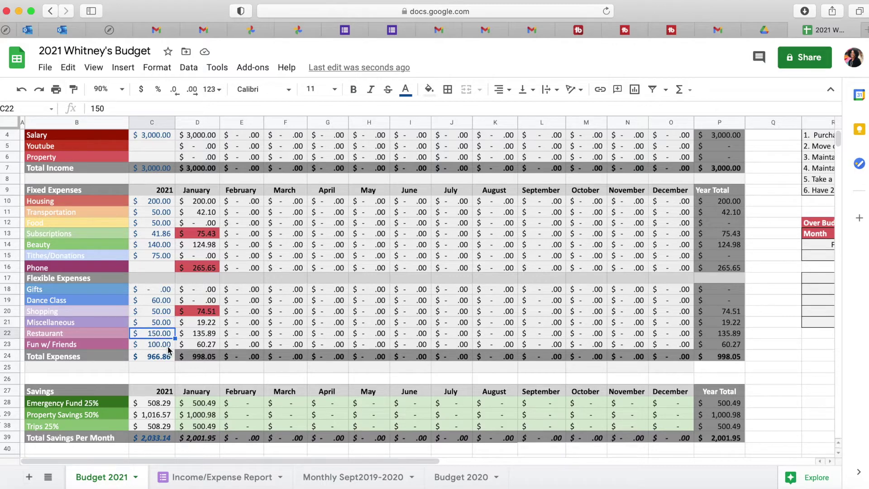
left_click(90, 336)
left_click(73, 223)
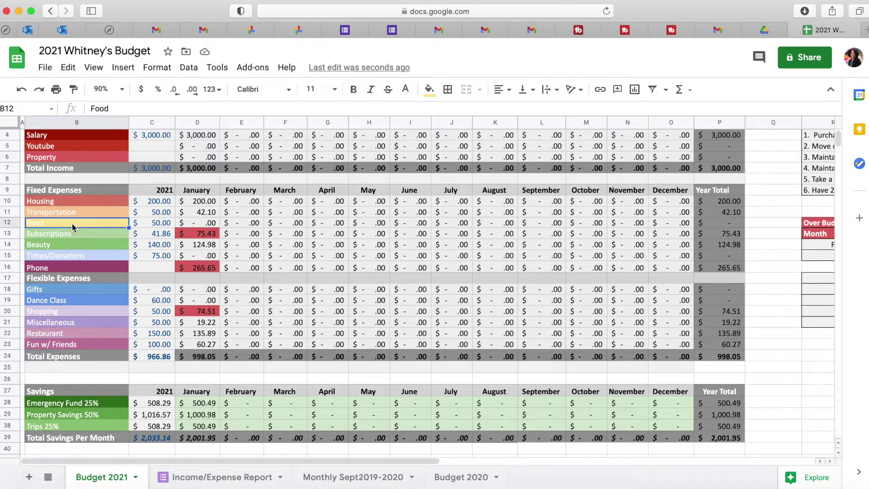
left_click(150, 226)
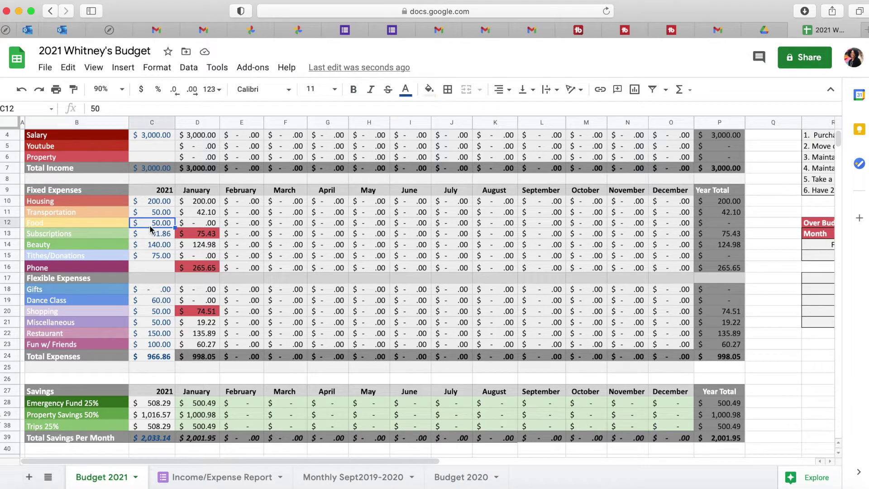
left_click(156, 357)
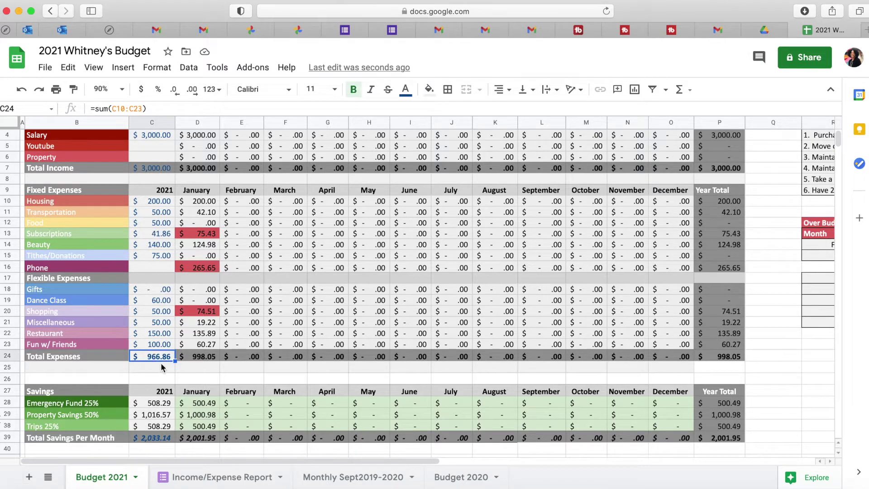
left_click(204, 360)
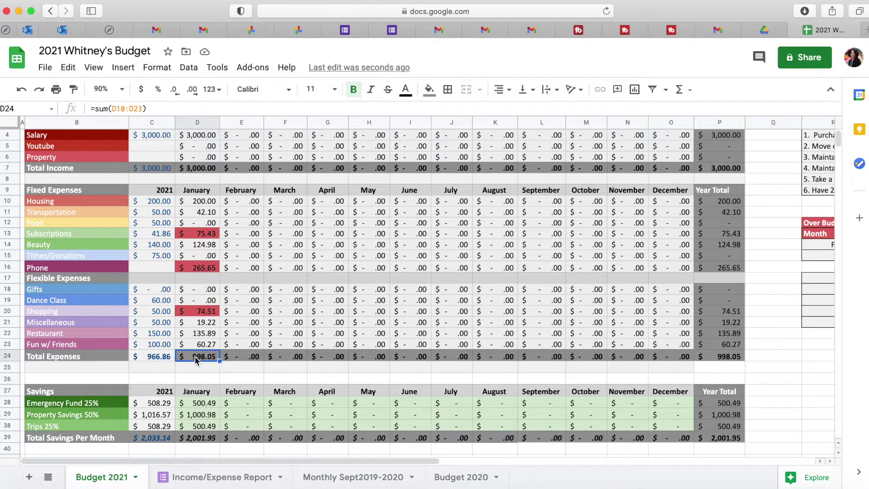
scroll(201, 380, "down", 3)
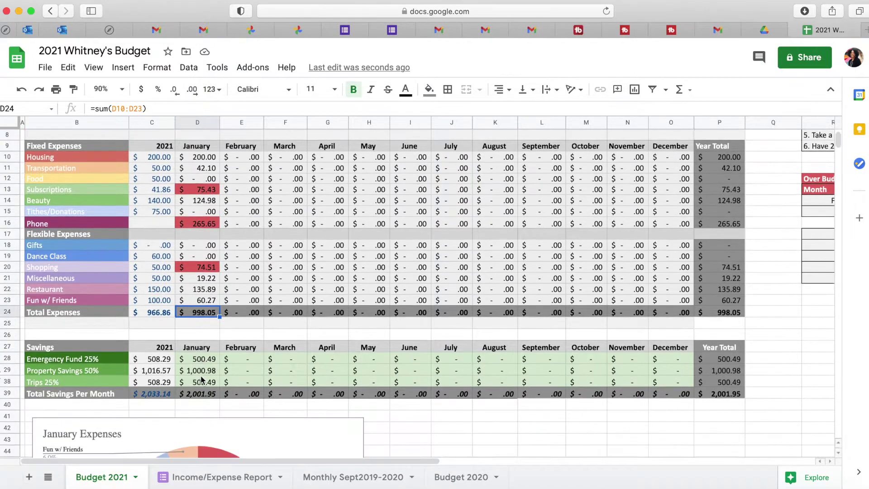
left_click(199, 342)
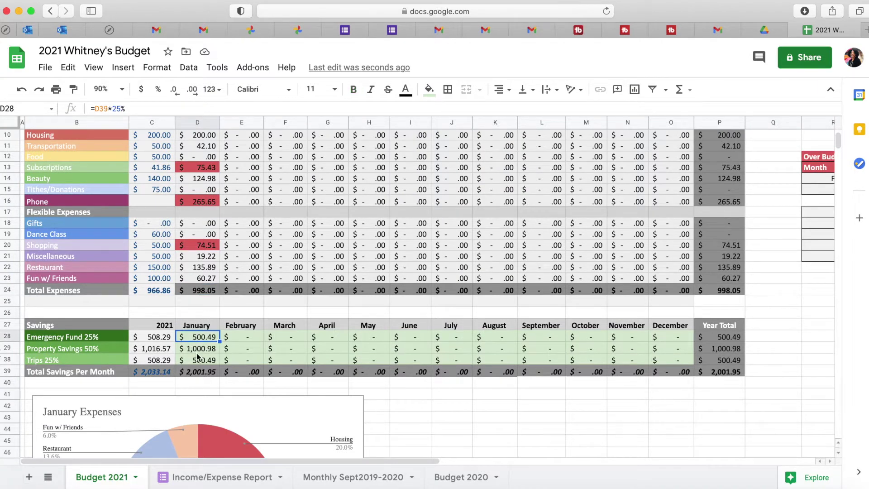
left_click(197, 351)
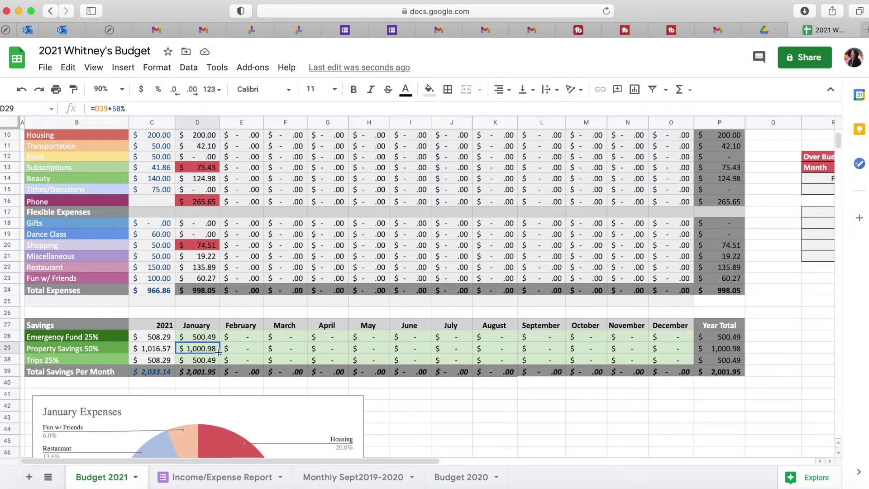
left_click(197, 363)
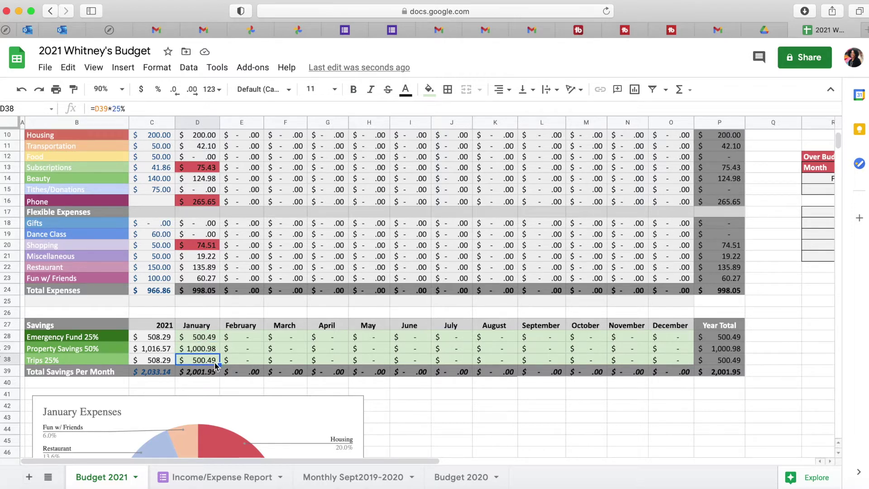
left_click(194, 375)
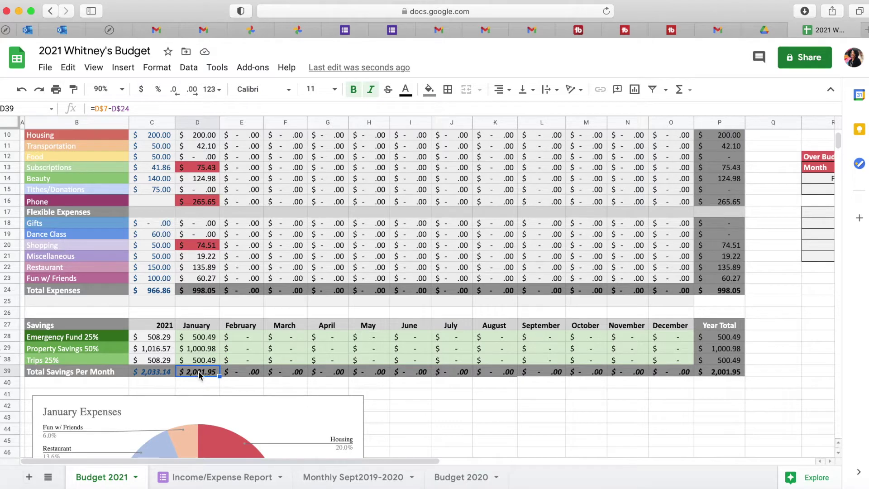
scroll(206, 364, "up", 2)
scroll(206, 364, "up", 1)
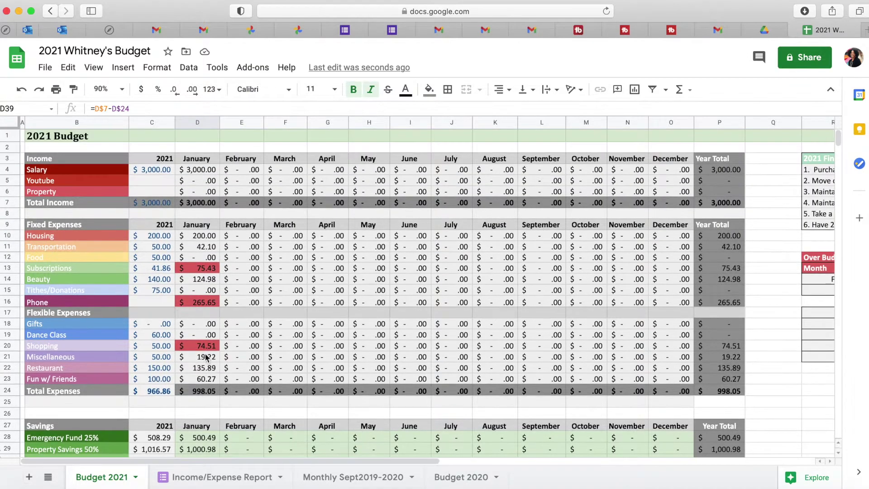
scroll(205, 353, "down", 1)
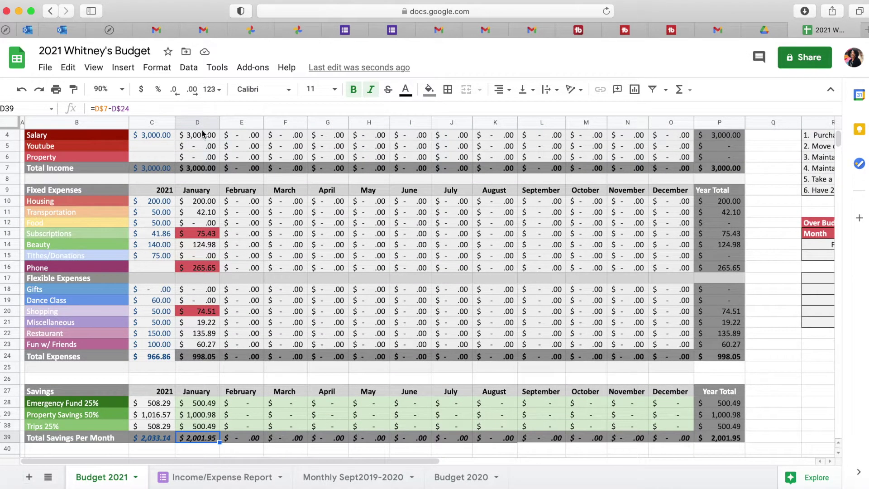
left_click(201, 137)
left_click(206, 172)
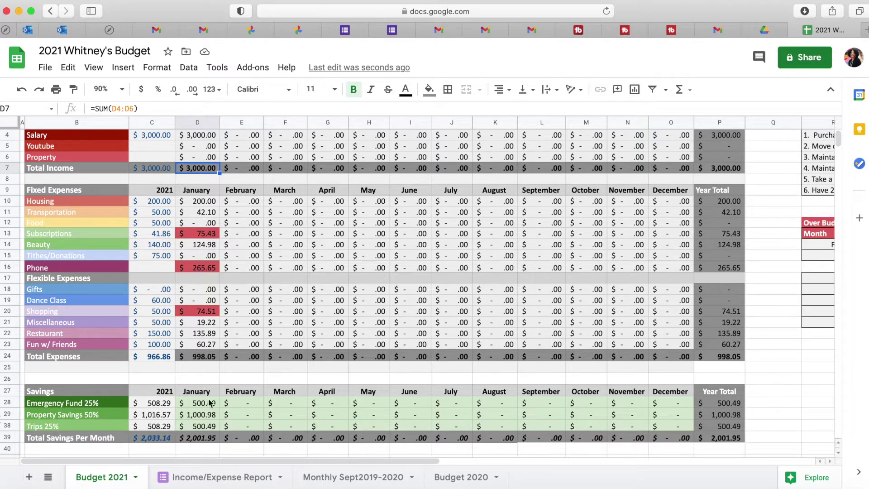
scroll(202, 429, "up", 1)
left_click(163, 192)
Step: Change the 2021 Housing budget to 1,300
left_click(149, 169)
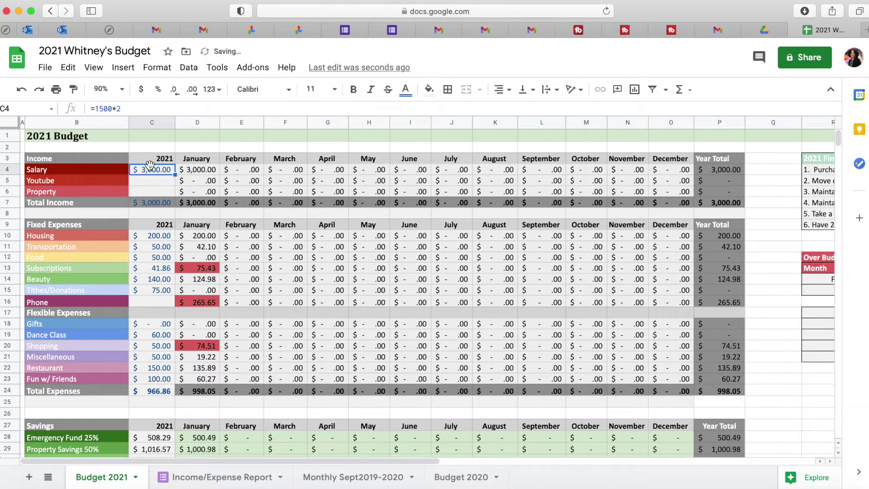
left_click(155, 238)
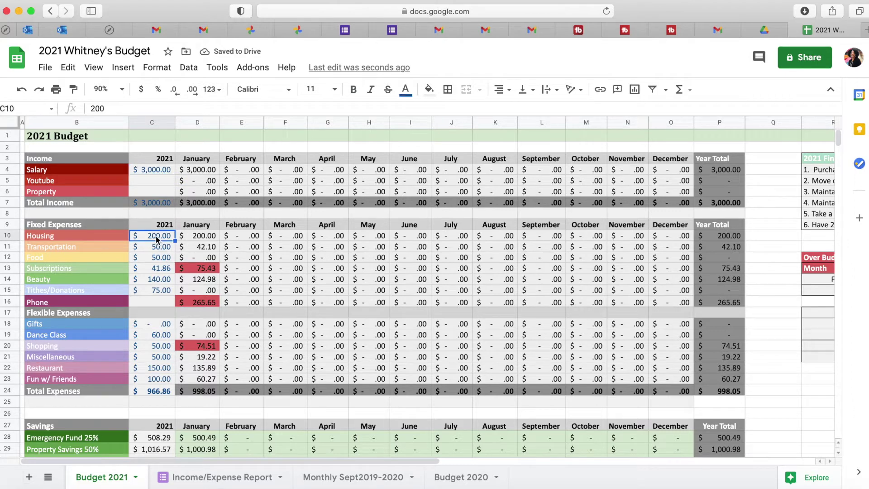
double_click(157, 239)
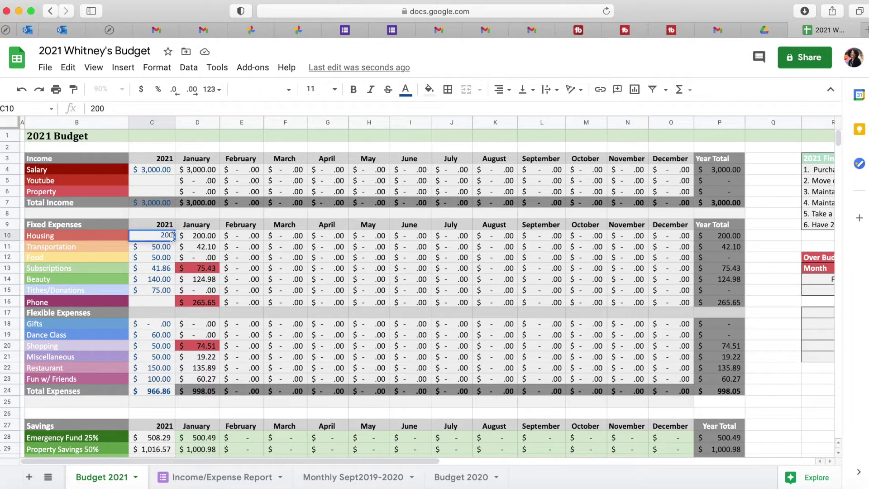
key("BackSpace")
key("BackSpace")
type("1,300")
key("Return")
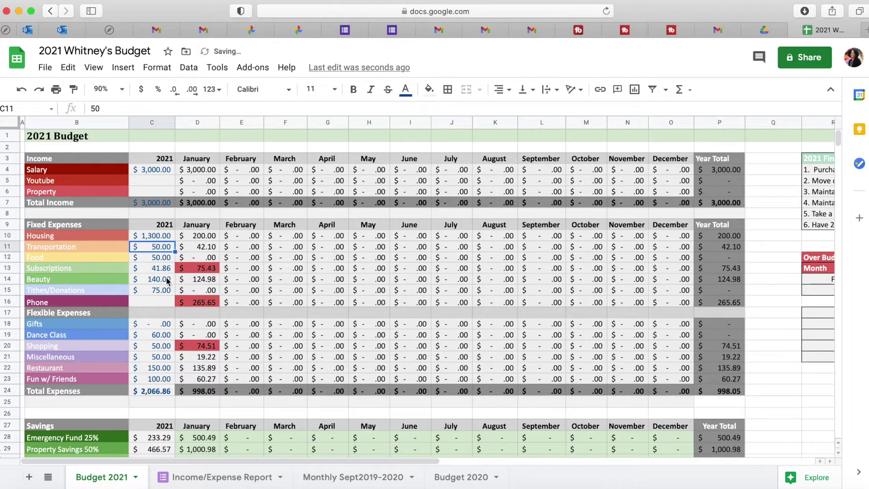
scroll(153, 286, "down", 3)
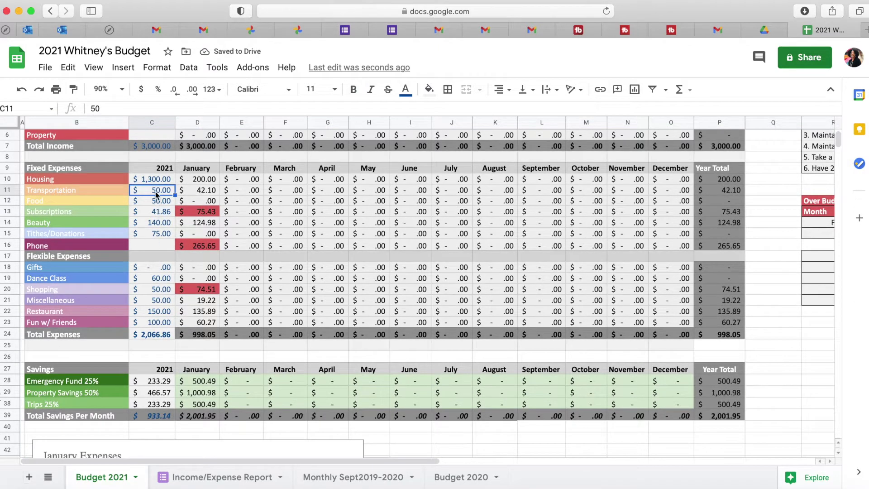
Step: Set the 2021 Food budget to 150
left_click(157, 180)
left_click(154, 194)
left_click(157, 202)
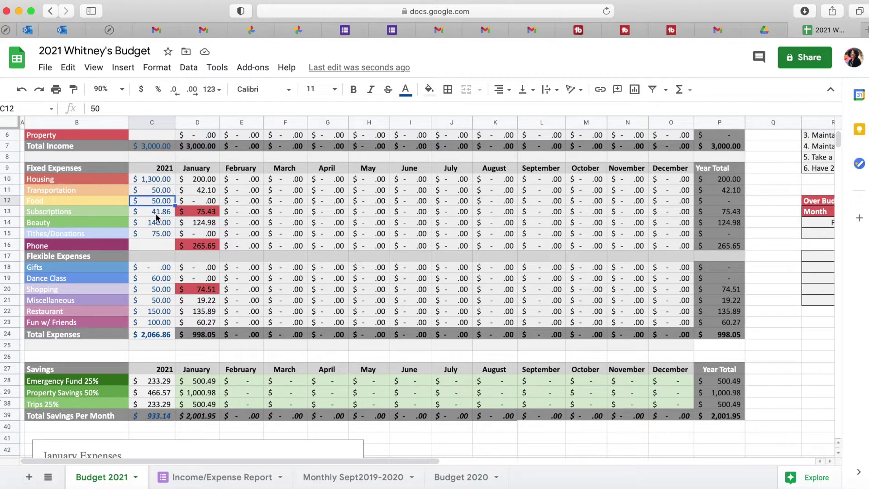
left_click(157, 213)
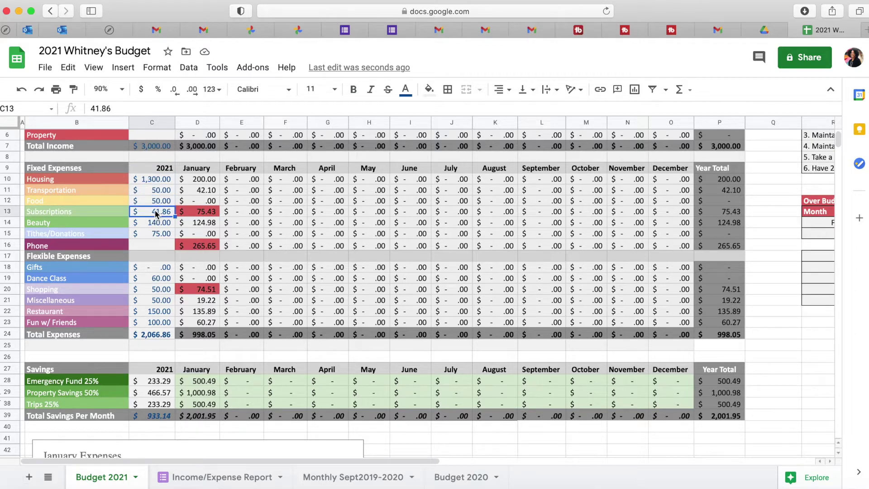
left_click(158, 201)
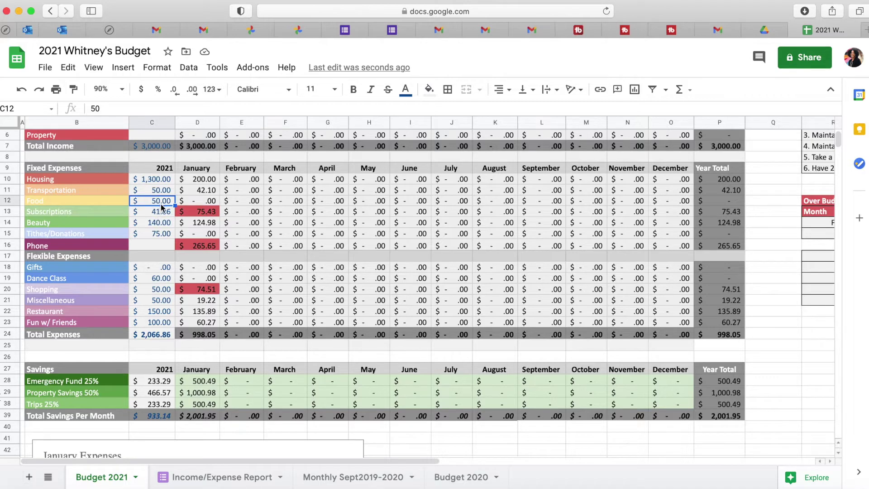
double_click(162, 204)
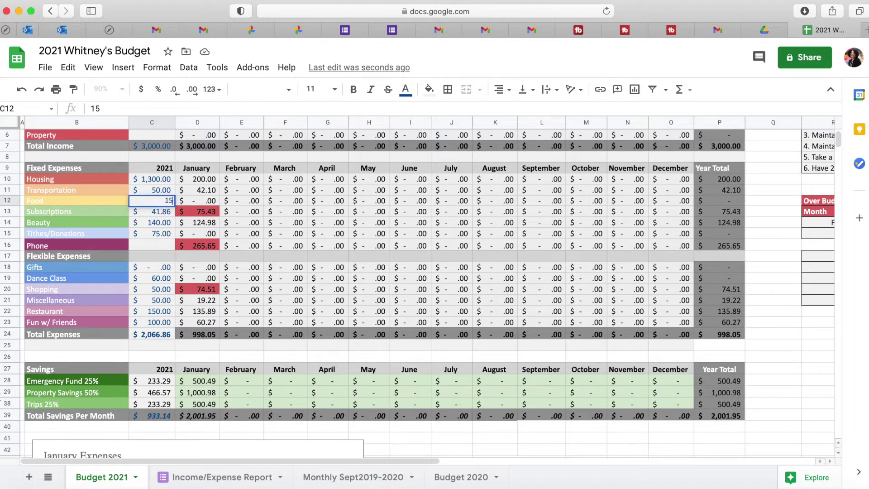
key("Return")
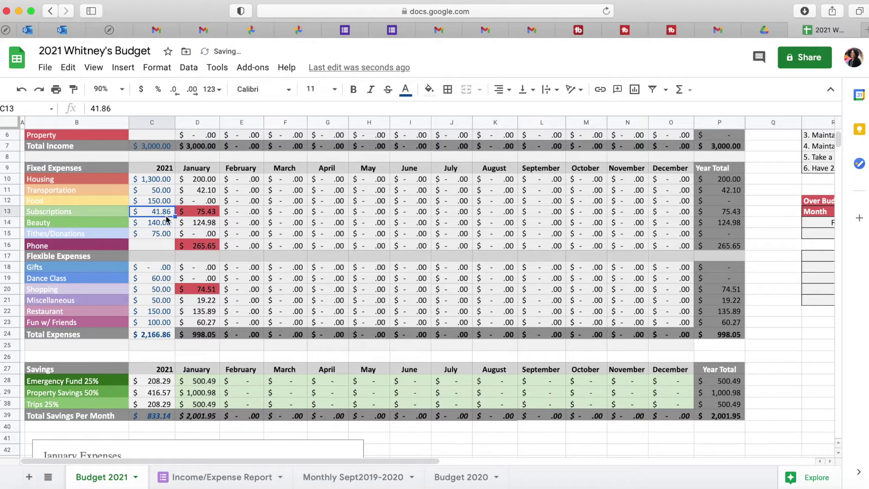
Step: Lower the 2021 Restaurant budget to 100
left_click(153, 271)
left_click(153, 280)
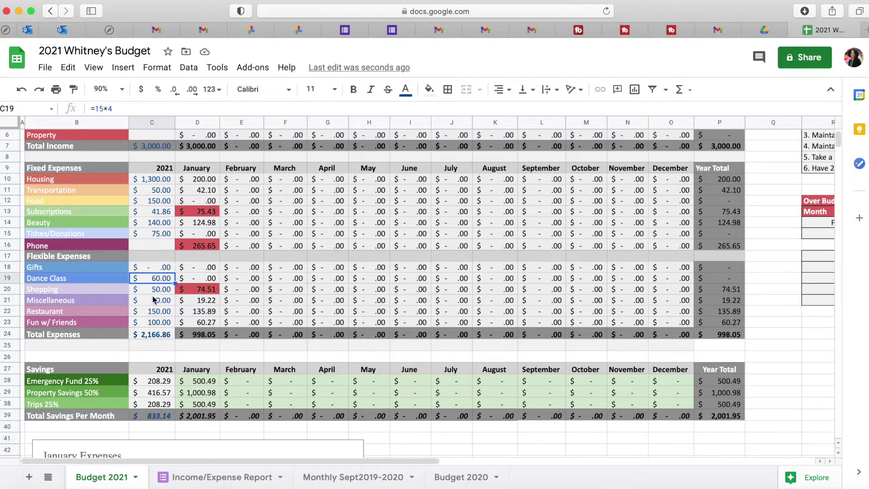
left_click(152, 292)
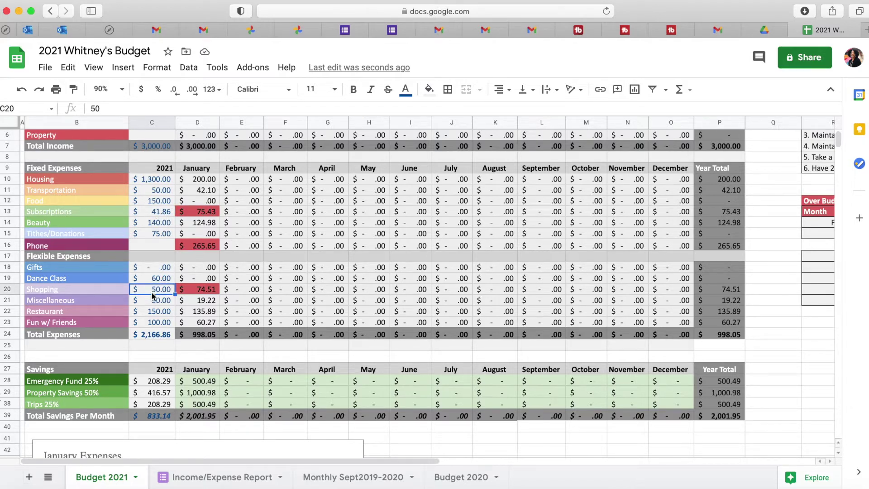
left_click(156, 304)
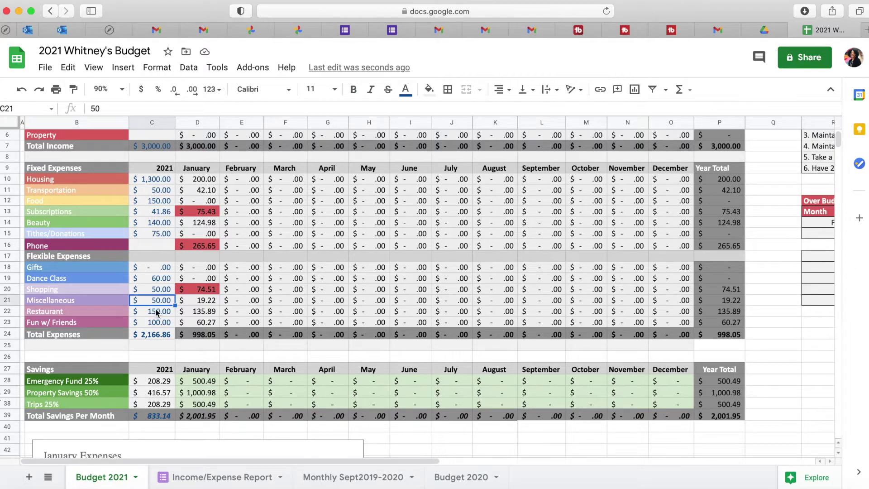
left_click(156, 315)
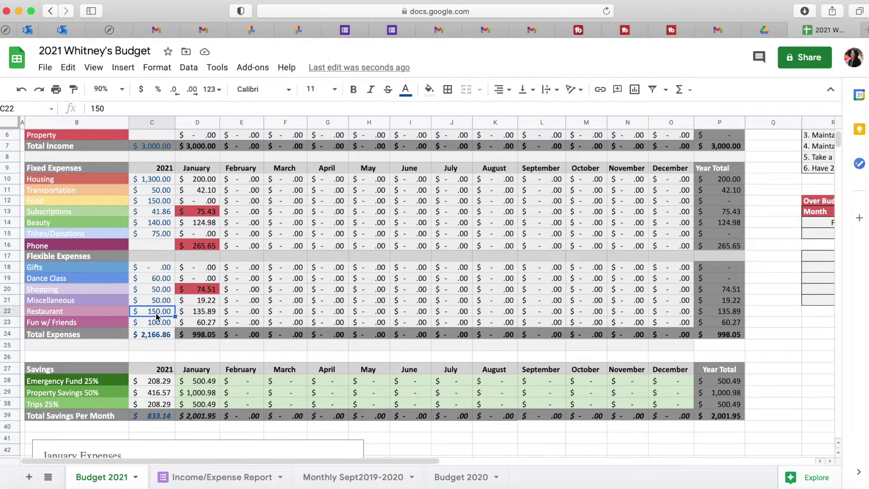
type("100")
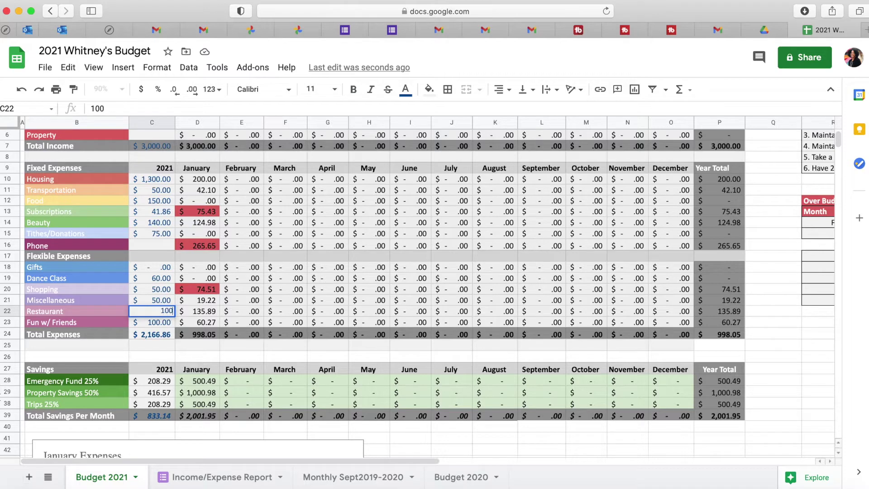
key("Return")
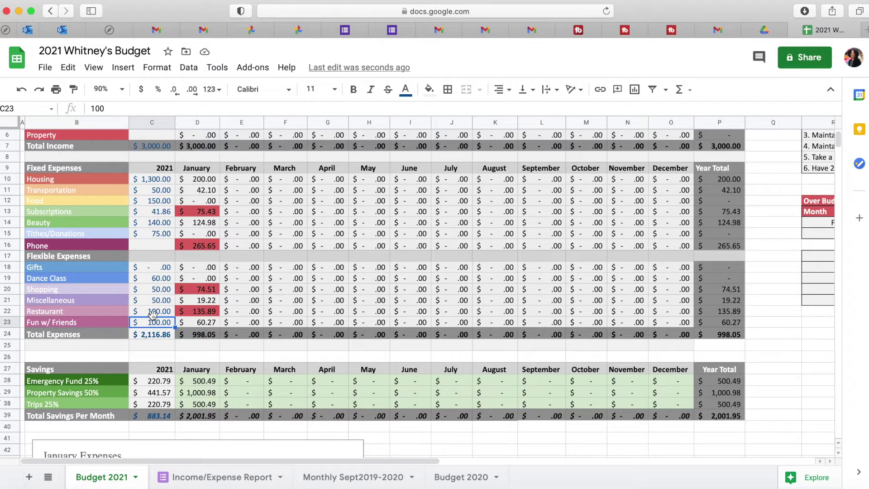
Step: Review the Total Expenses and Total Savings Per Month formulas
left_click(153, 341)
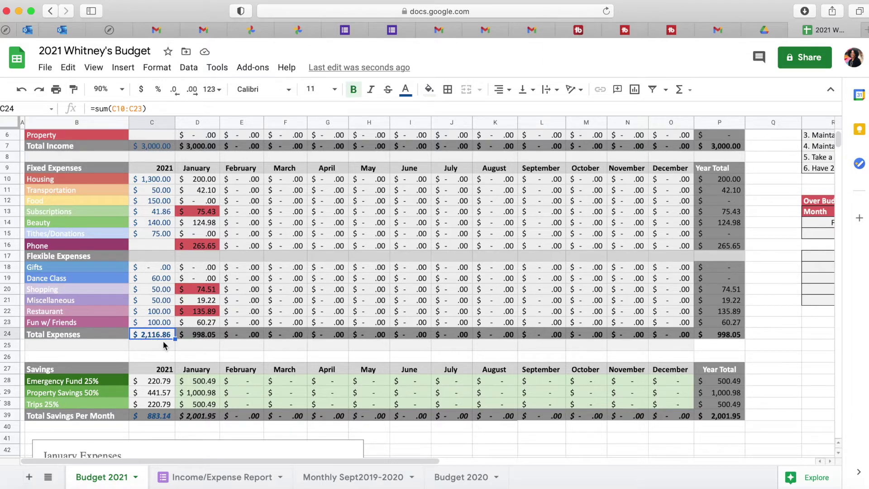
left_click(153, 415)
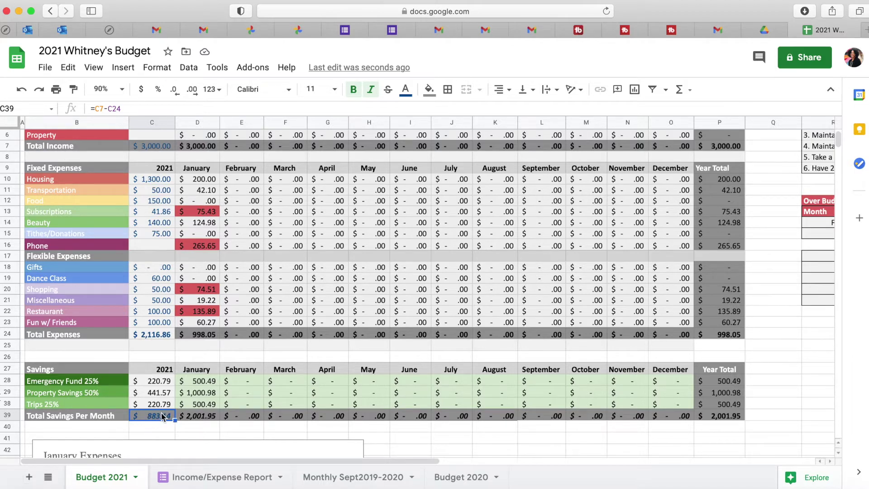
left_click(149, 182)
Step: Reduce the 2021 Housing budget to 1,200
double_click(158, 176)
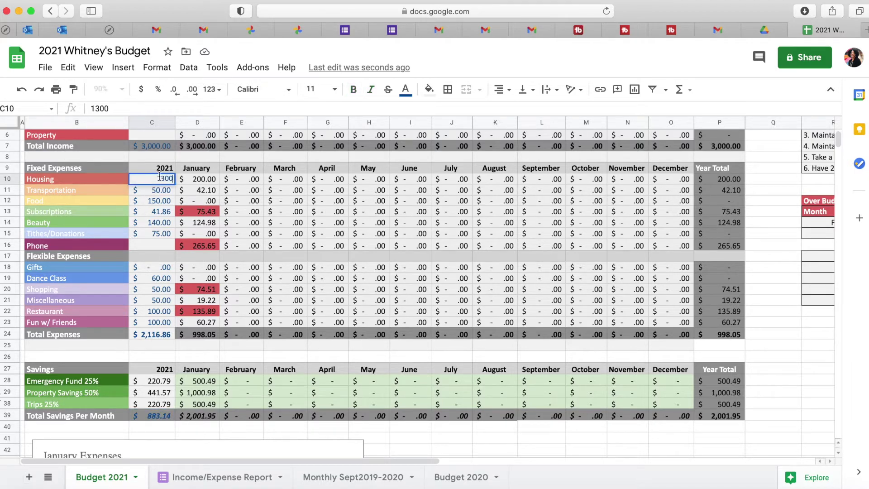
left_click(165, 179)
key("BackSpace")
type("2")
key("Return")
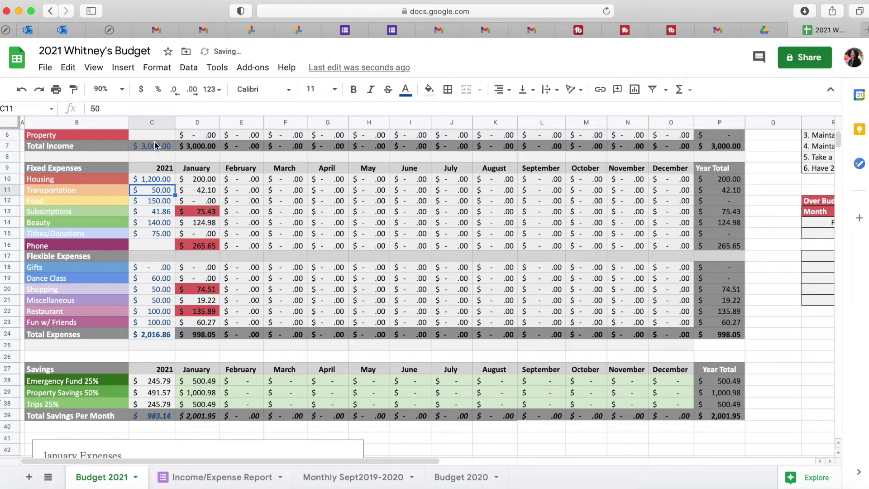
Step: Drop Housing to 900, check monthly savings, and reveal the Salary formula =1500*2
left_click(149, 180)
double_click(153, 179)
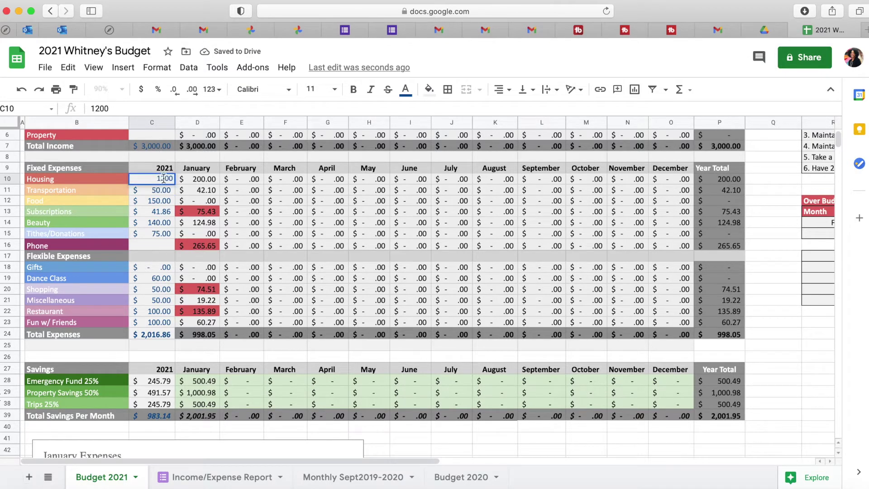
key("BackSpace")
key("BackSpace")
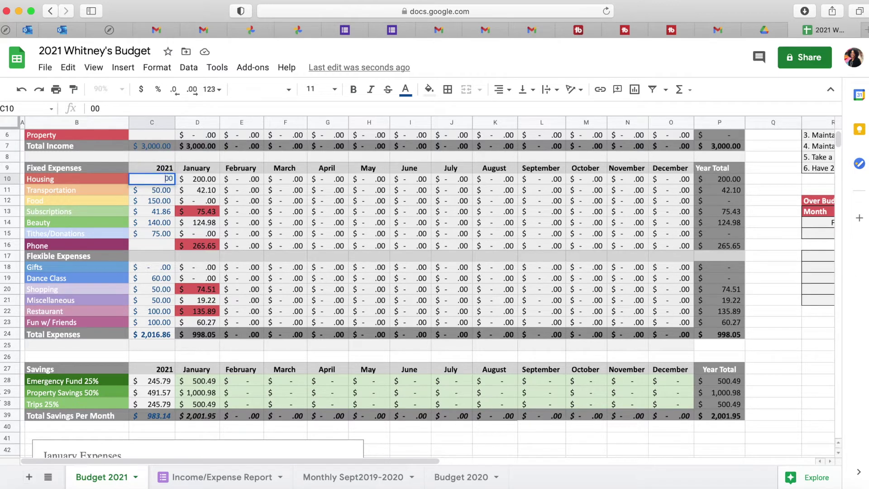
key("Return")
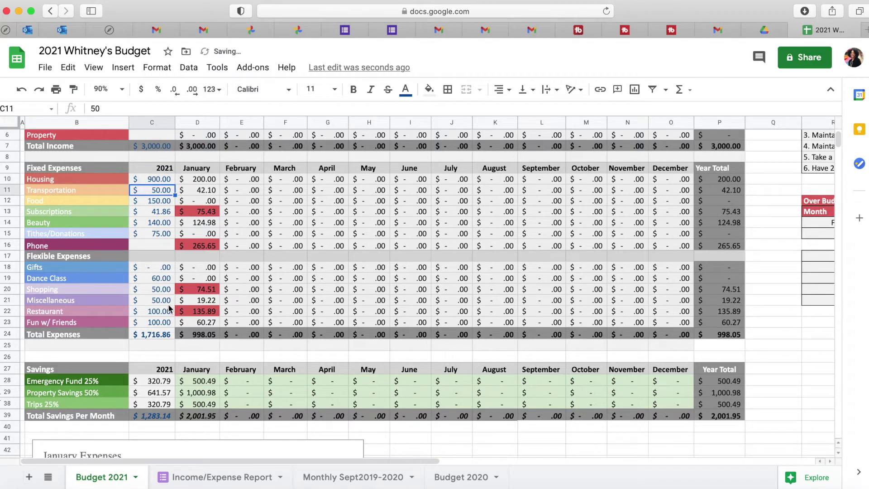
left_click(147, 417)
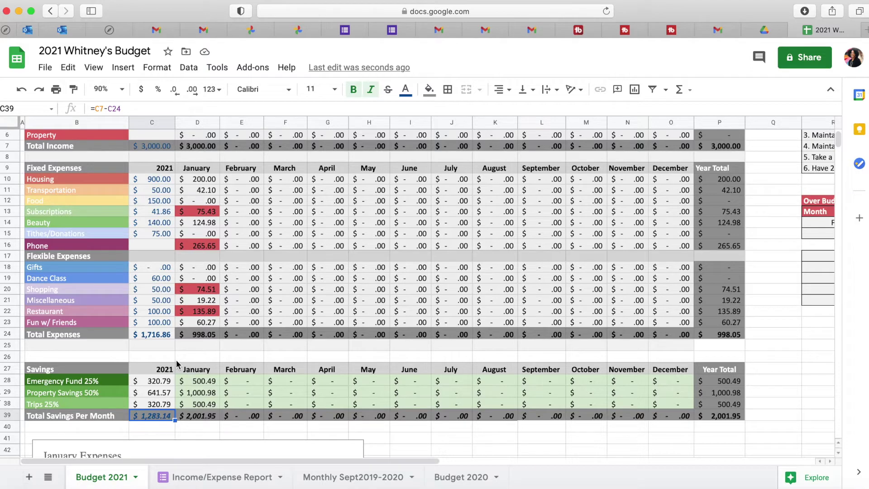
scroll(176, 364, "up", 3)
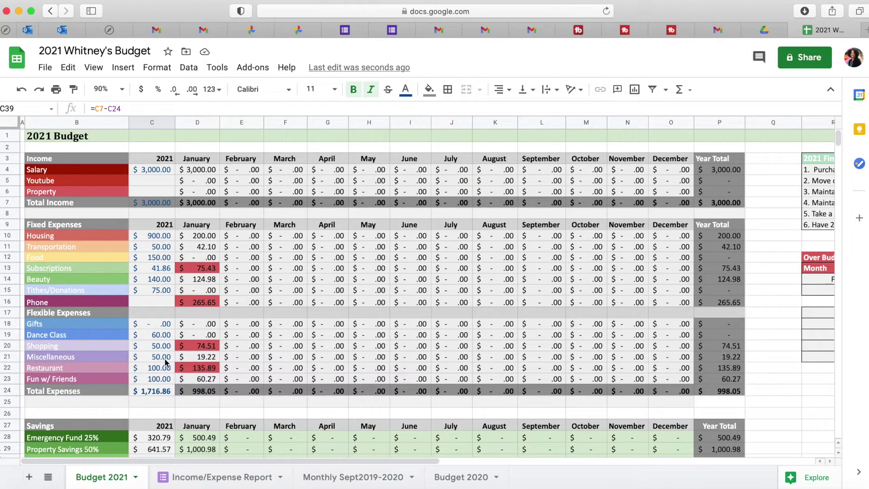
double_click(154, 172)
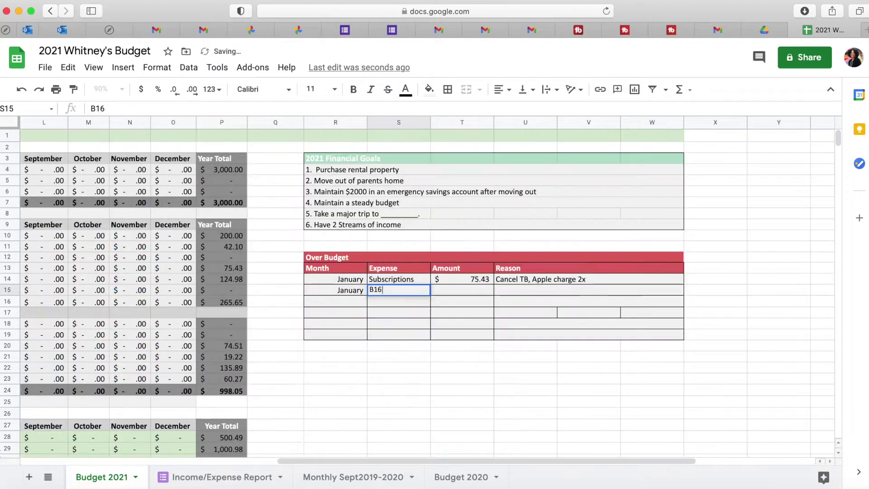
Step: Enter Phone as the expense name in the Over Budget table
key("BackSpace")
key("BackSpace")
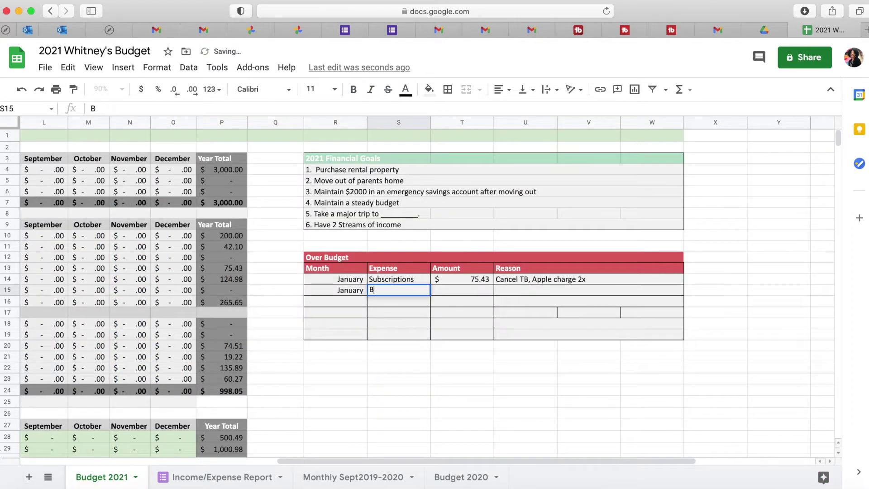
type("=")
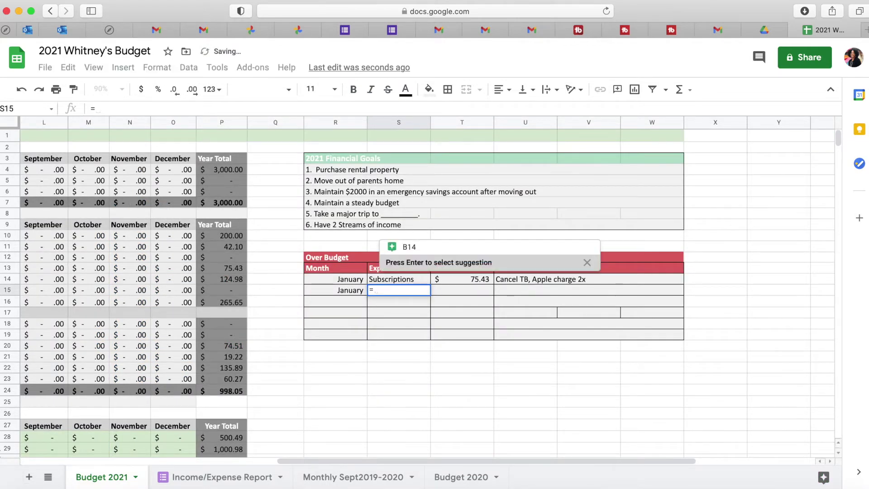
key("BackSpace")
type("Phone")
key("Return")
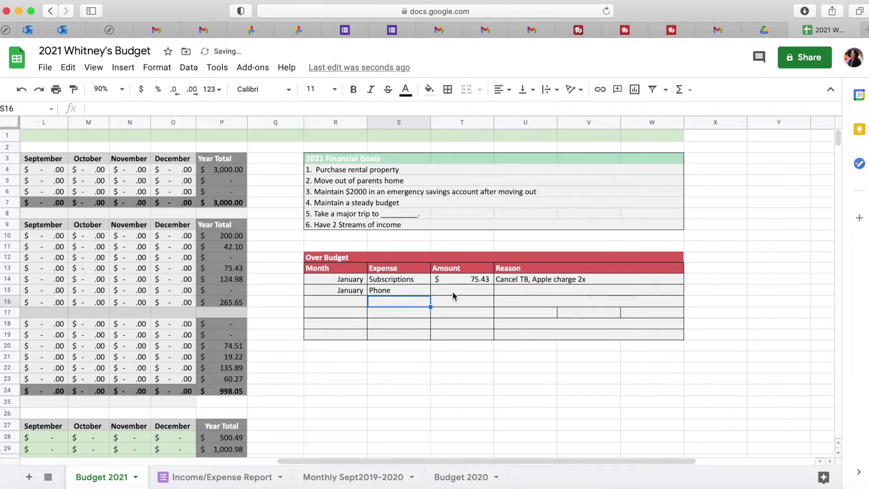
Step: Set the Phone amount to =D16, pulling in January's $265.65
left_click(462, 292)
type("=")
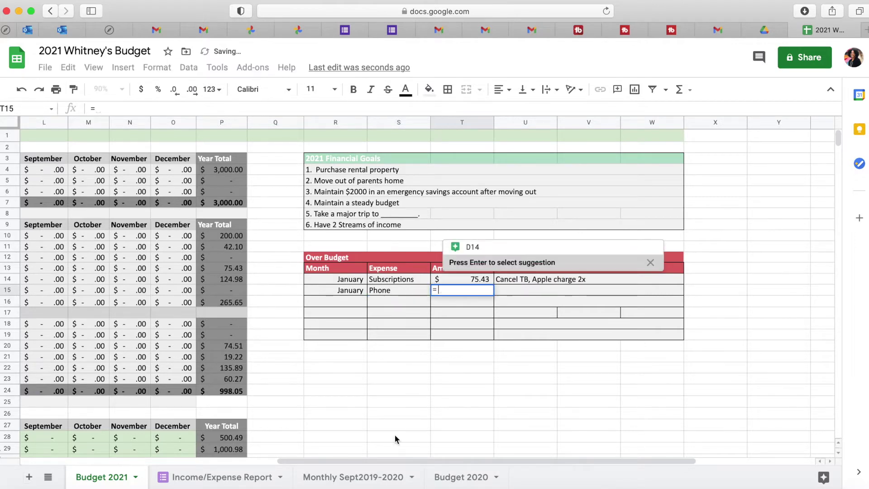
scroll(311, 366, "left", 10)
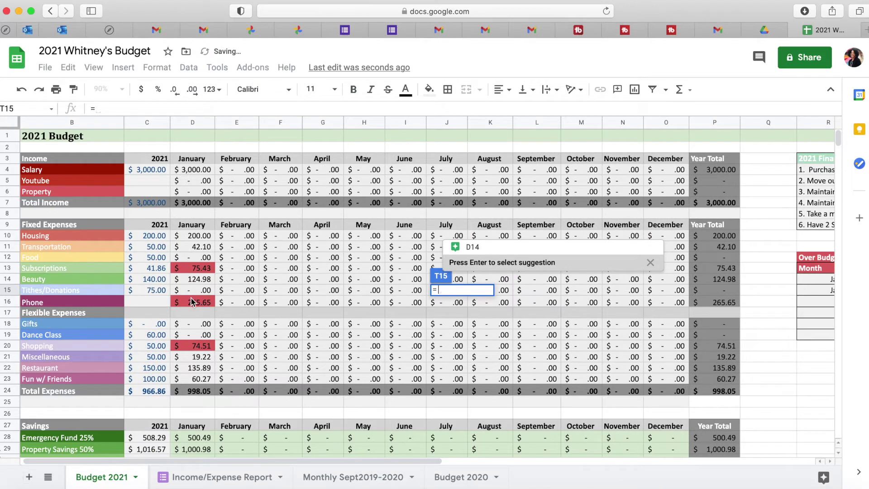
left_click(193, 303)
key("Return")
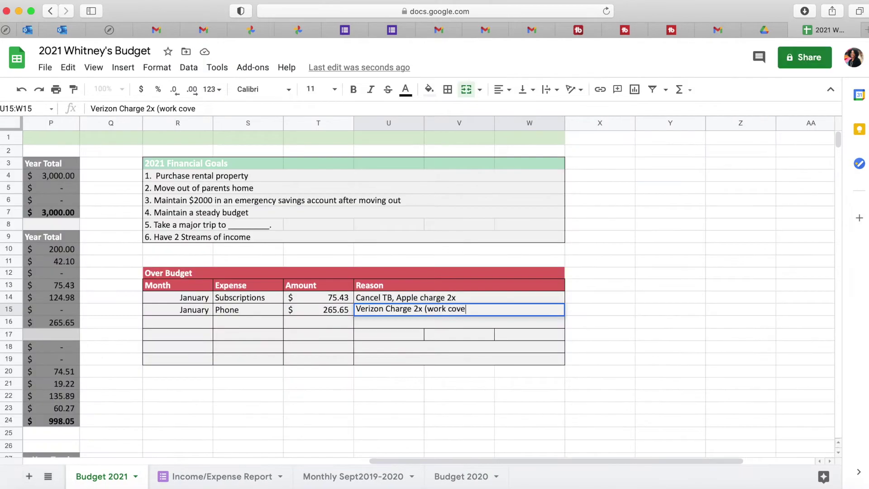
Step: Enter the reason 'Verizon Charge 2x (over work coverage)' for the Phone overspend
key("BackSpace")
key("BackSpace")
key("BackSpace")
key("BackSpace")
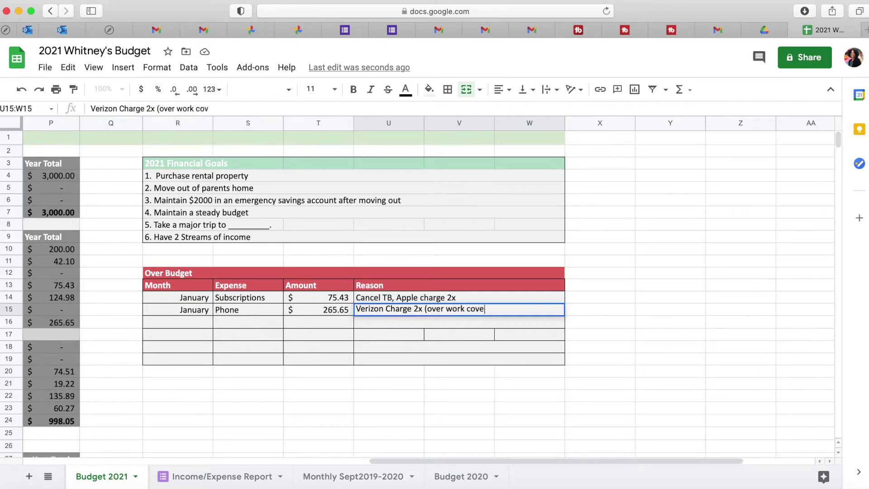
type("ge)")
left_click(277, 387)
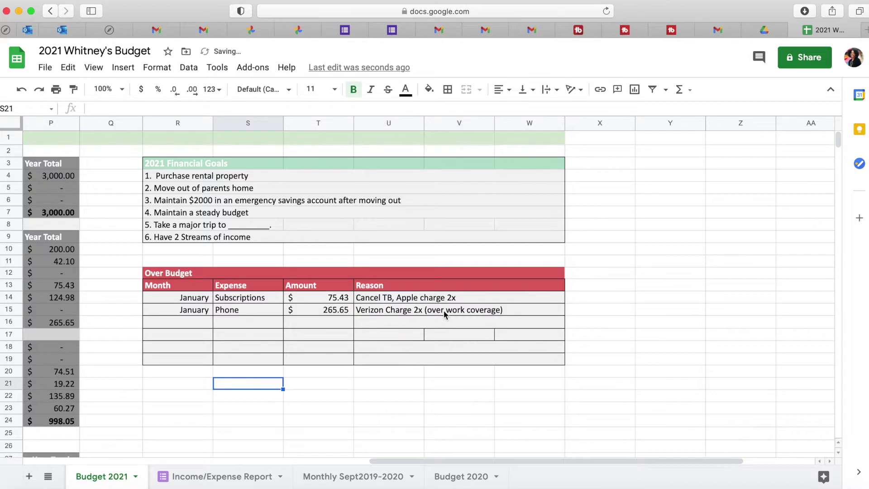
scroll(398, 353, "left", 10)
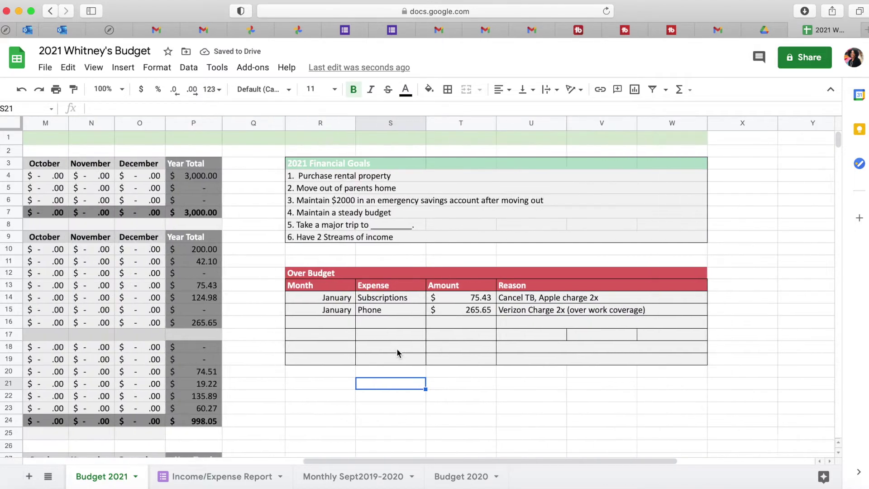
scroll(397, 353, "left", 5)
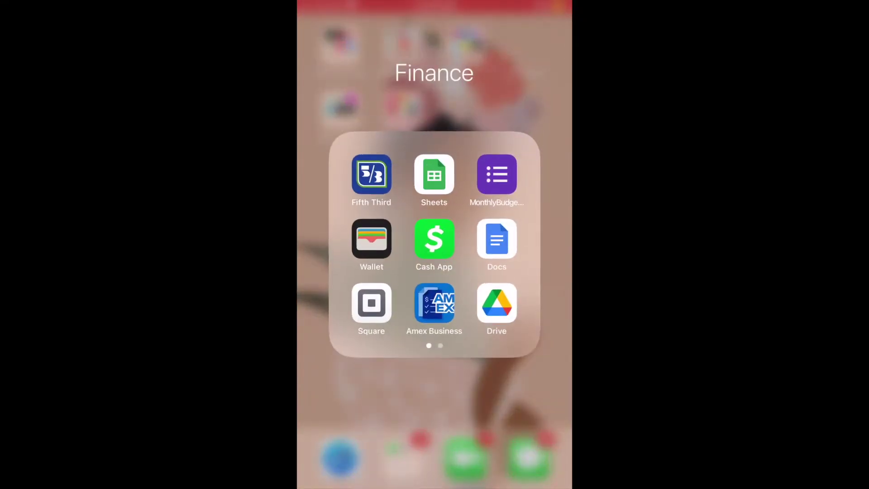
Step: Launch Sheets on the iPhone and browse the 2021 budget spreadsheet
left_click(434, 175)
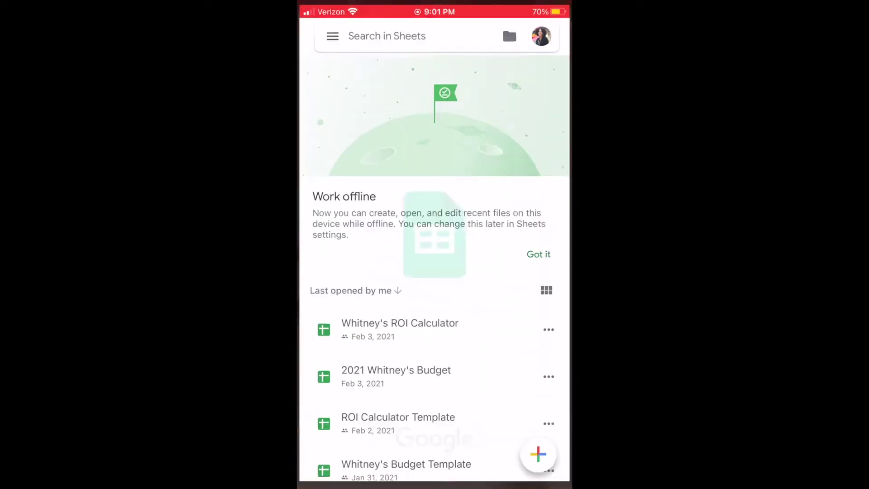
scroll(434, 272, "down", 3)
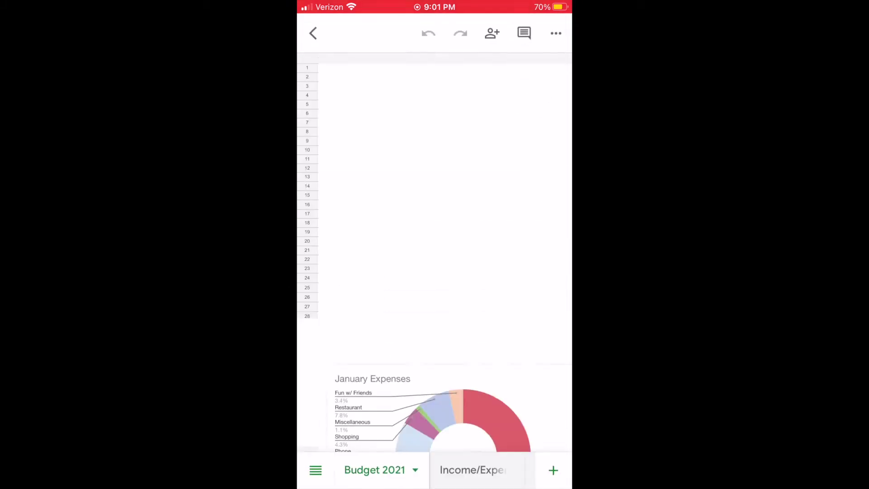
scroll(435, 254, "right", 10)
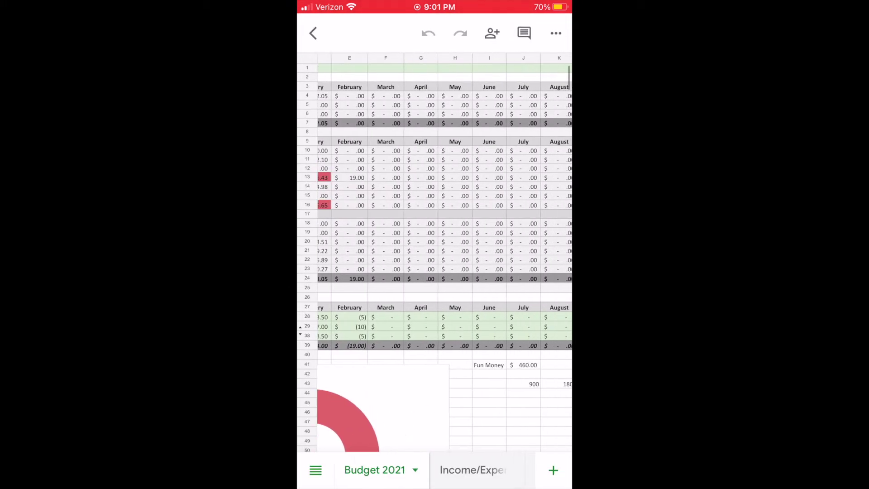
scroll(435, 254, "left", 10)
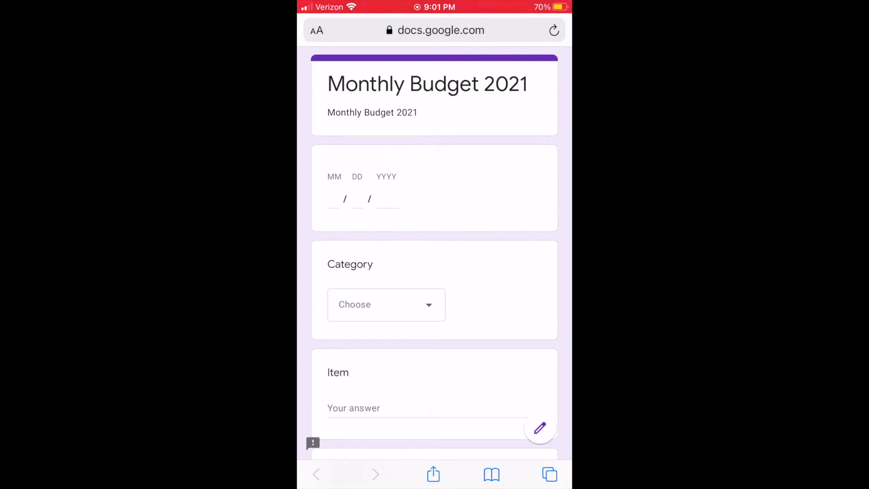
Step: Enter 02/02/2021 as the expense date on the Monthly Budget form
left_click(333, 200)
left_click(315, 470)
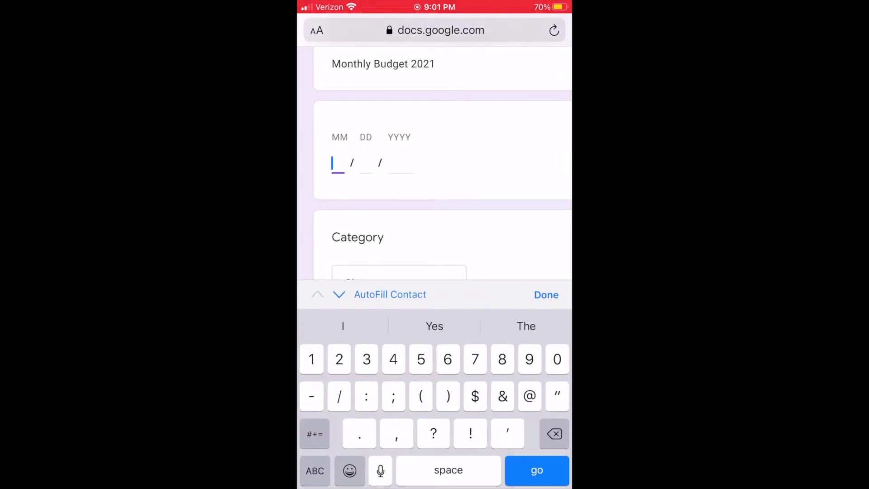
type("02")
left_click(366, 164)
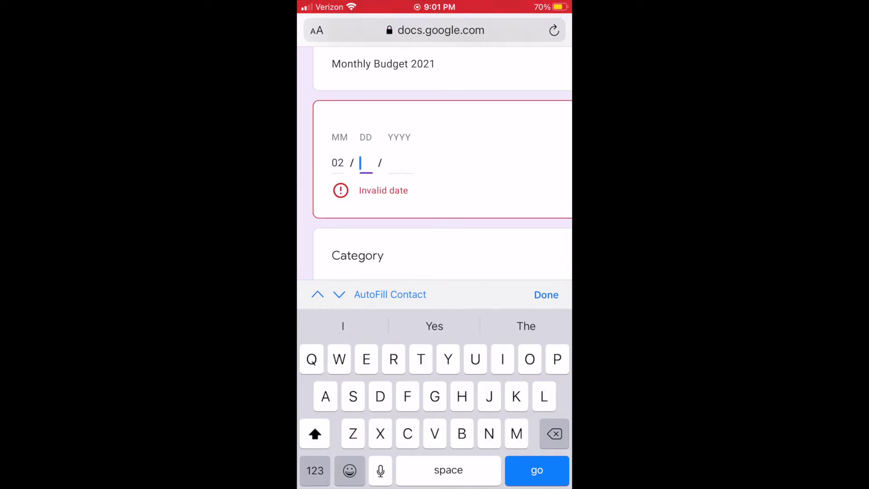
left_click(315, 470)
type("02")
left_click(315, 471)
type("2021")
scroll(434, 159, "down", 3)
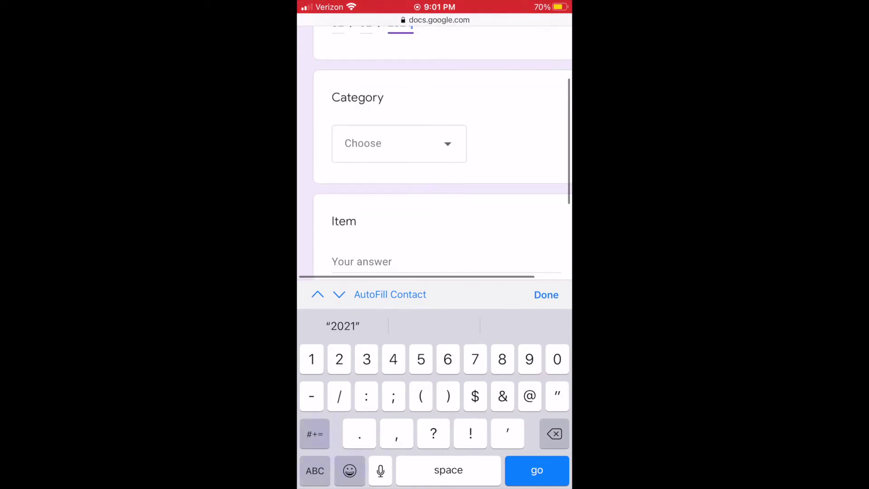
Step: Choose the Transportation category and enter Mapco as the item
left_click(399, 143)
left_click(378, 144)
left_click(363, 261)
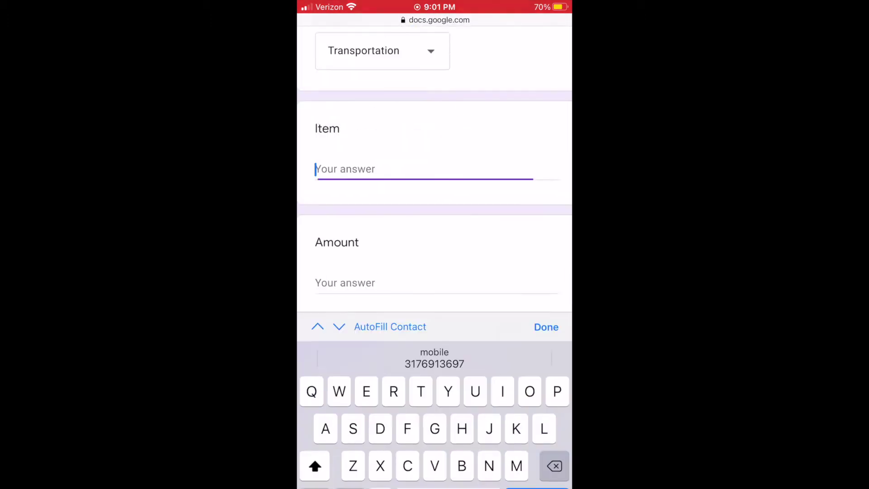
type("La")
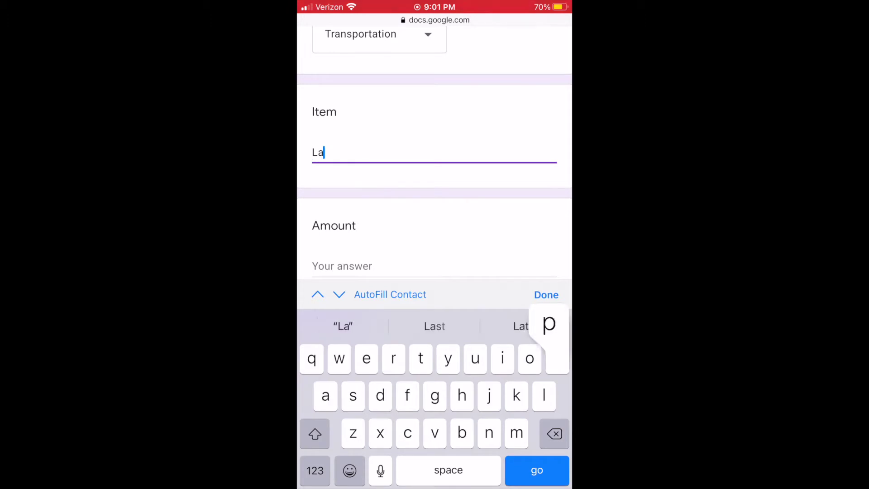
type("p")
key("BackSpace")
key("BackSpace")
key("BackSpace")
type("Mapco")
Step: Enter 57.67 as the amount, submit the form, and return home
left_click(339, 294)
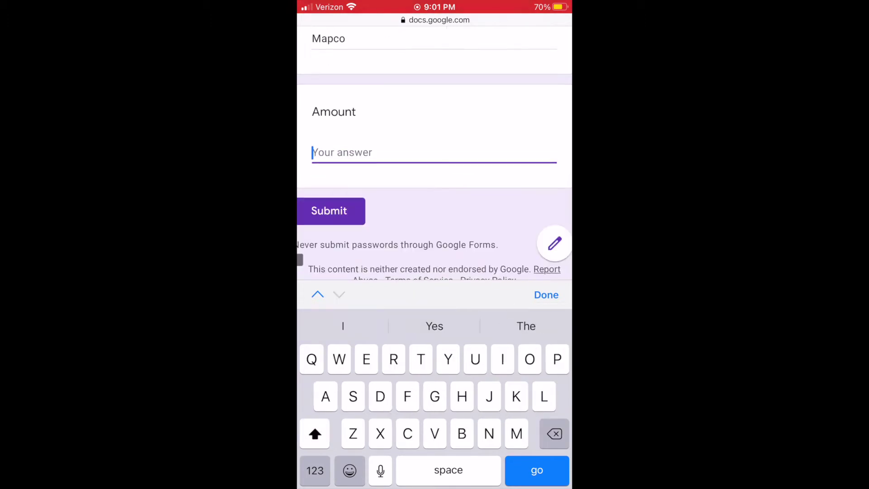
left_click(315, 471)
type("57")
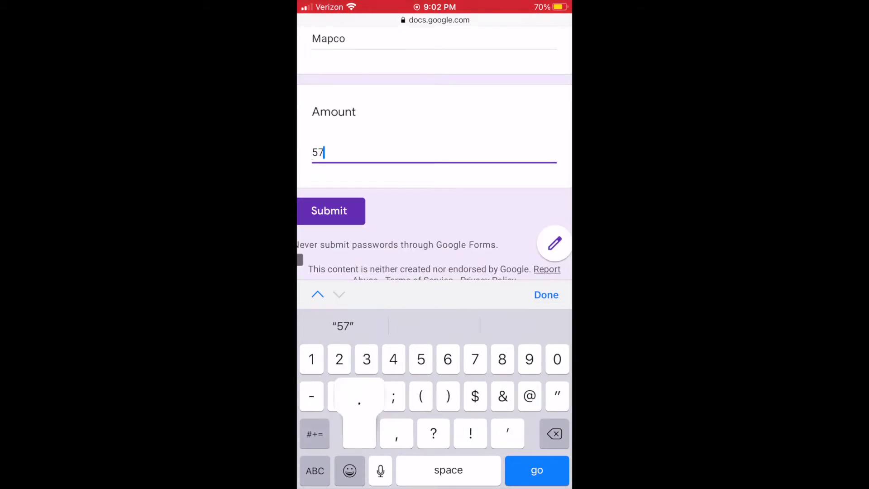
type(".67")
left_click(546, 295)
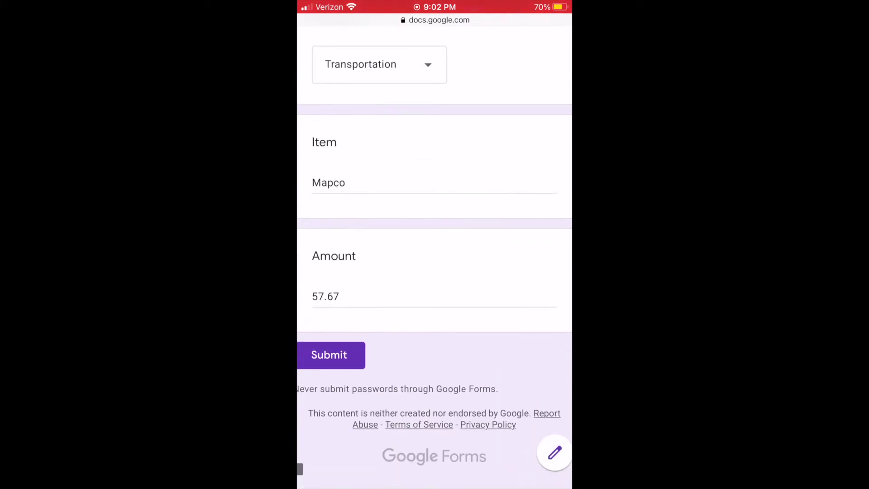
left_click(329, 355)
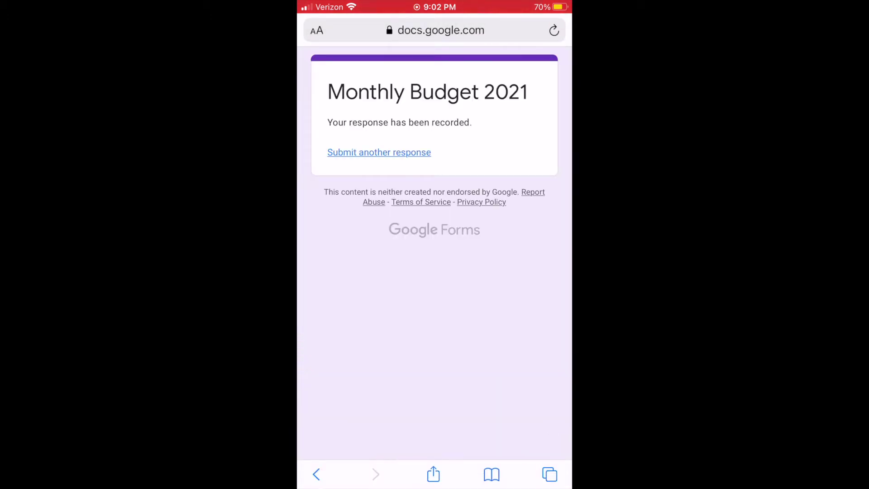
key("super")
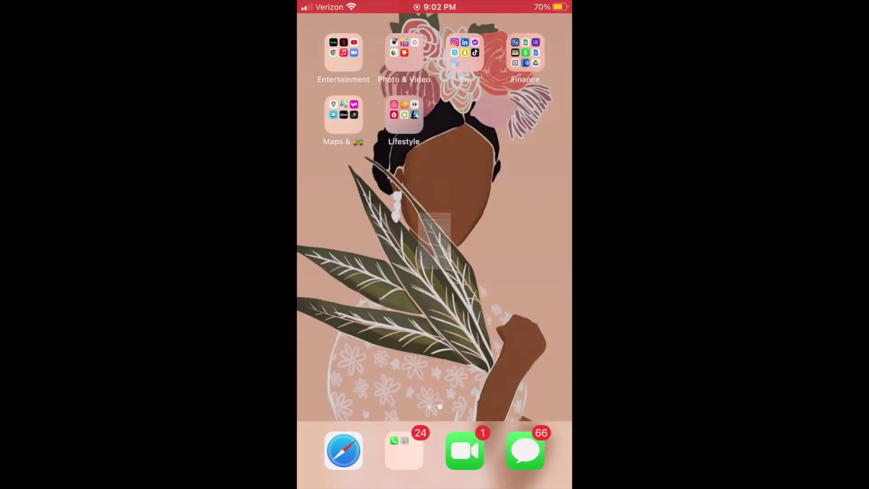
Step: Open Sheets from the Finance folder and find the Mapco 57.67 entry on the Income/Expense Report
left_click(528, 45)
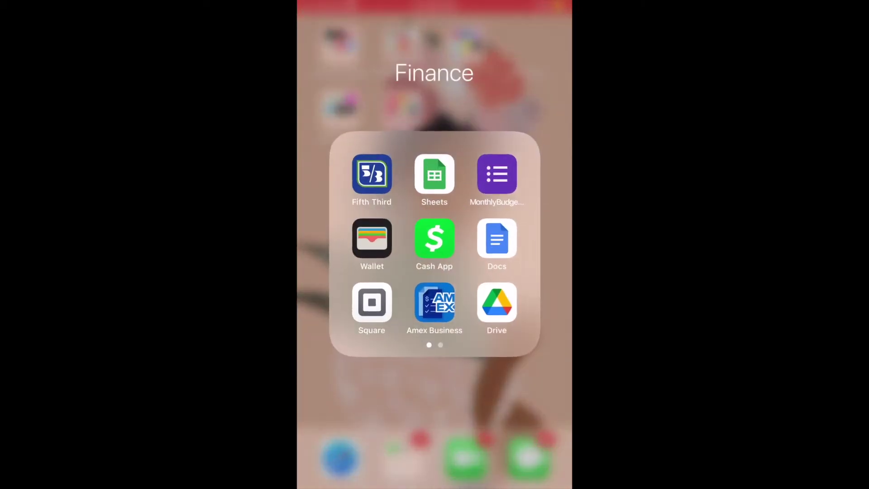
left_click(433, 175)
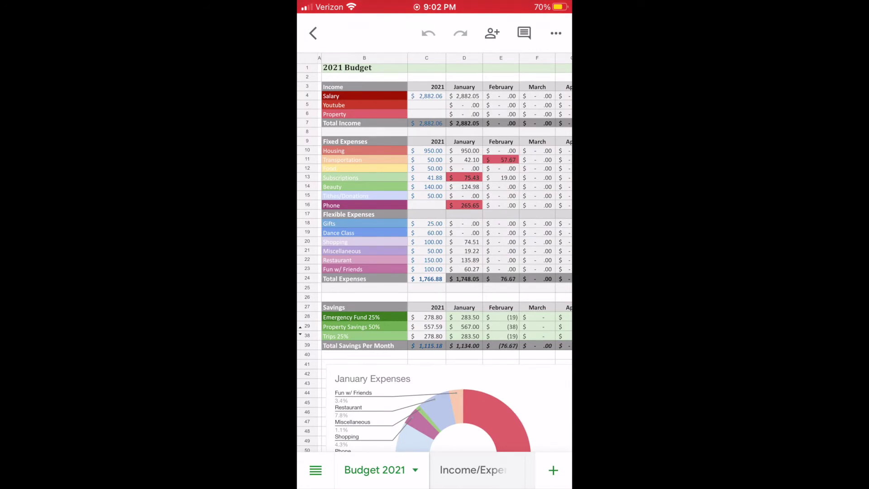
scroll(435, 254, "right", 3)
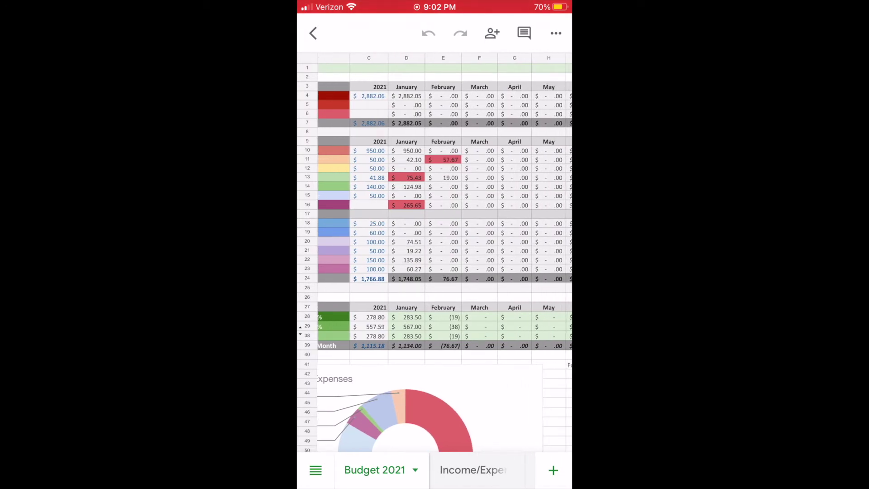
left_click(472, 470)
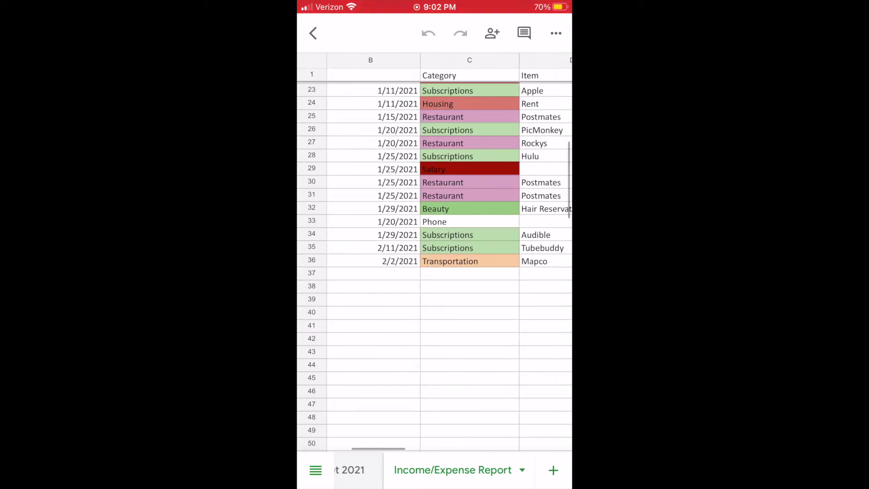
scroll(448, 262, "right", 5)
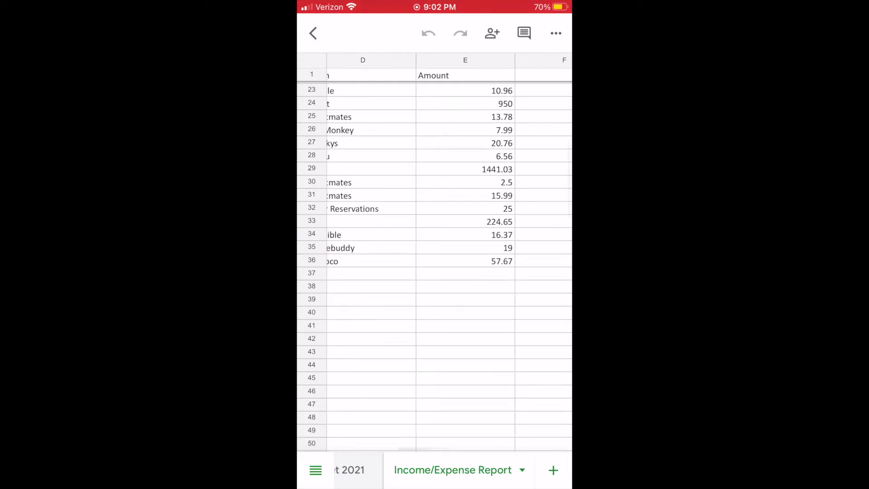
scroll(448, 254, "left", 5)
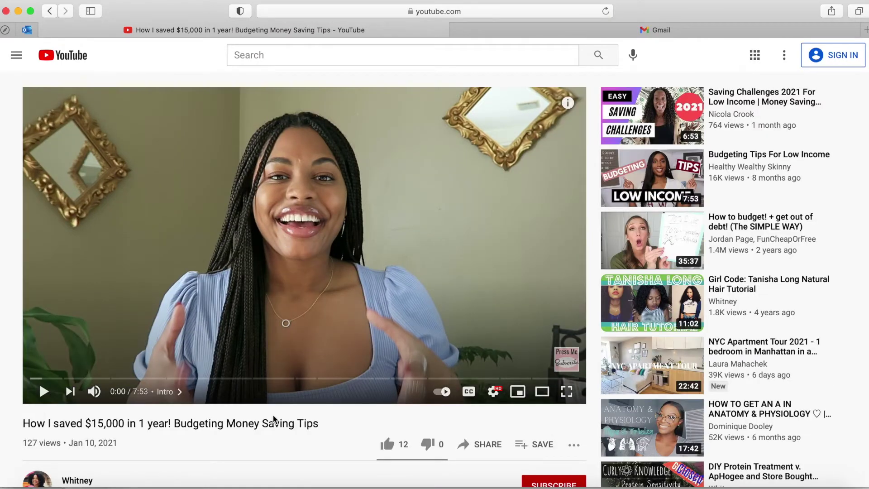
Step: Expand the video description with SHOW MORE and scroll through its chapters and recommendations
scroll(274, 420, "down", 1)
scroll(273, 420, "down", 2)
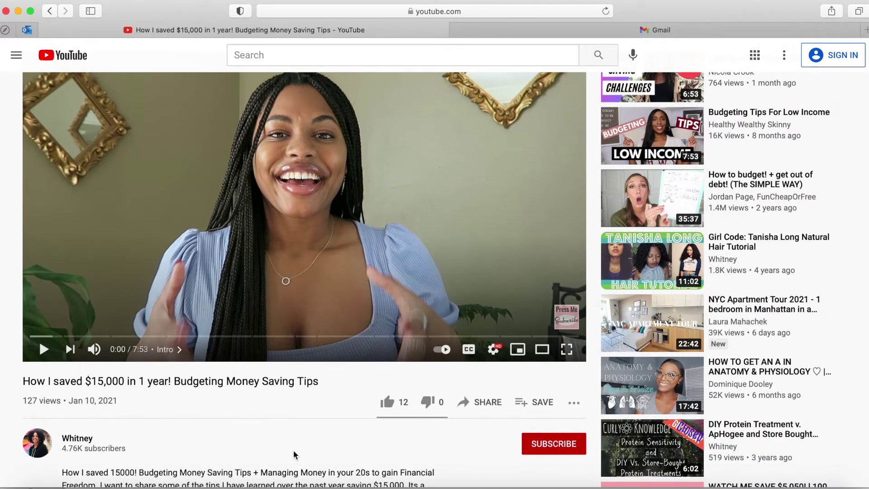
scroll(294, 455, "down", 7)
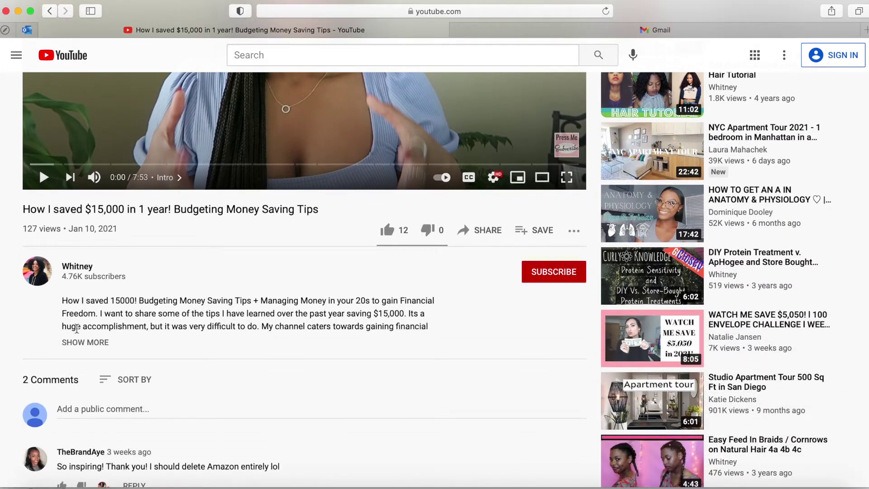
left_click(79, 343)
scroll(213, 381, "down", 10)
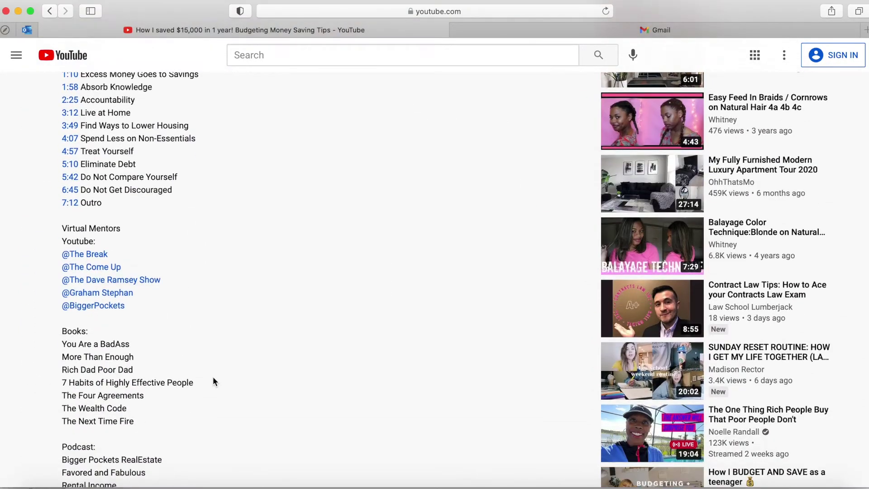
scroll(213, 381, "down", 5)
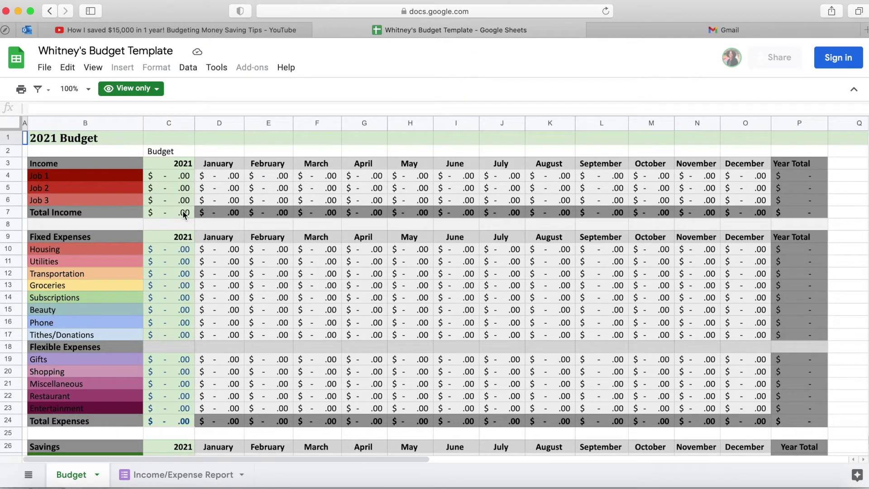
Step: Read the view-only notice, then sign in with the saved Google account and password
left_click(134, 89)
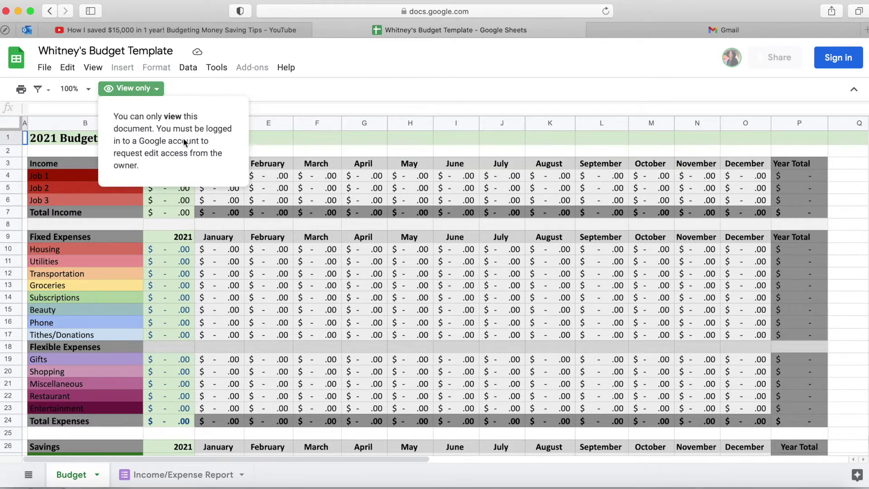
left_click(133, 89)
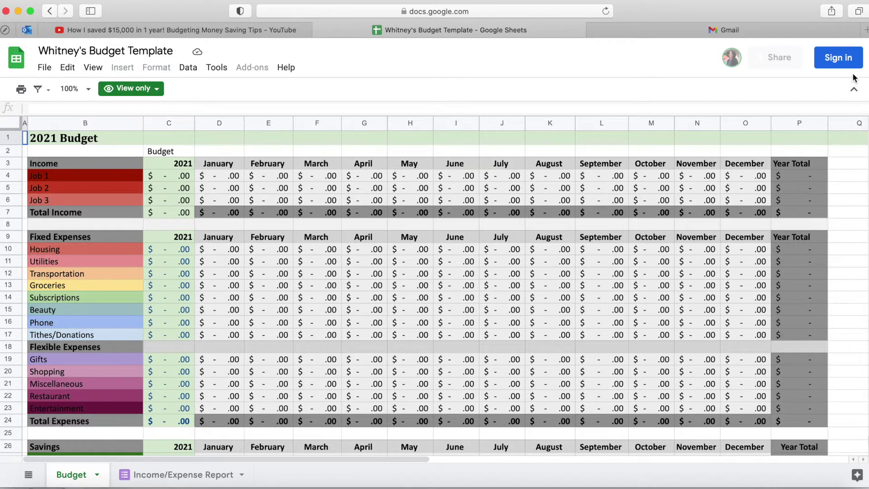
left_click(838, 62)
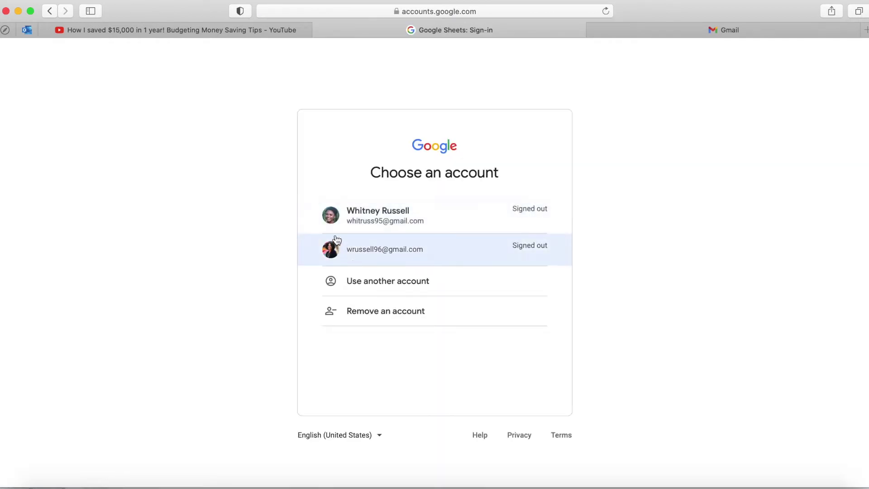
left_click(364, 216)
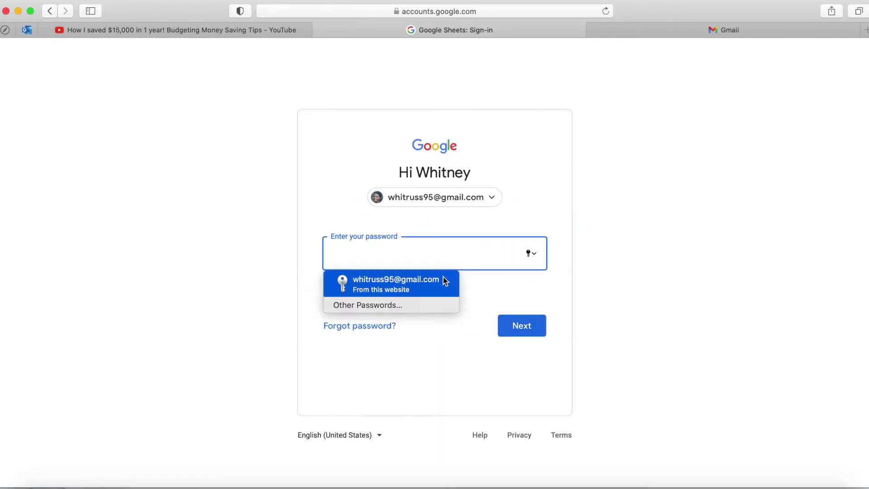
left_click(442, 282)
left_click(523, 319)
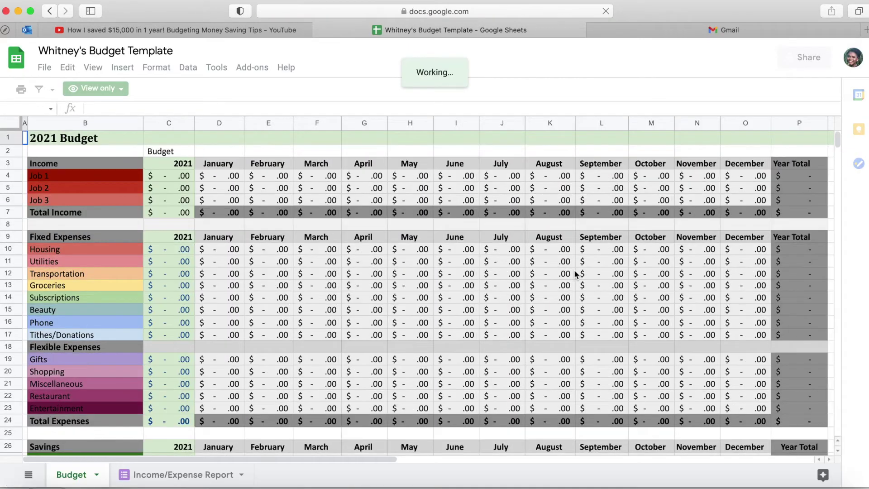
Step: Copy the Budget sheet into a new spreadsheet
left_click(80, 479)
mouse_move(95, 322)
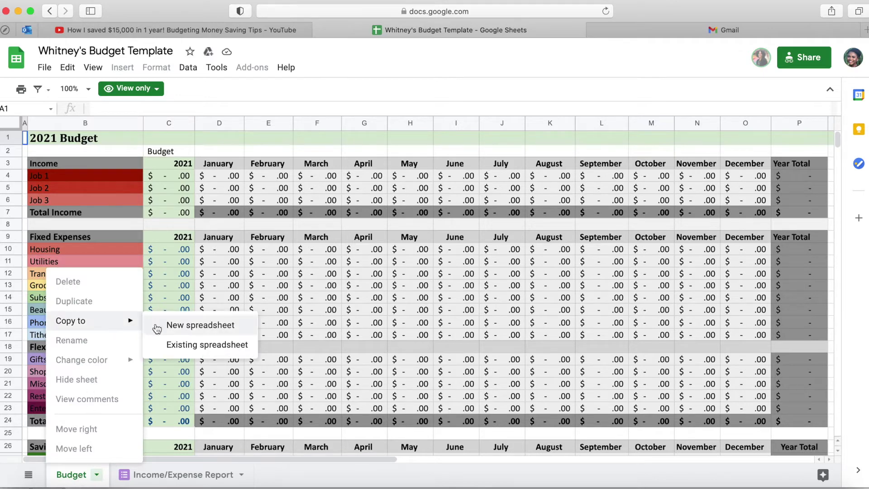
left_click(182, 333)
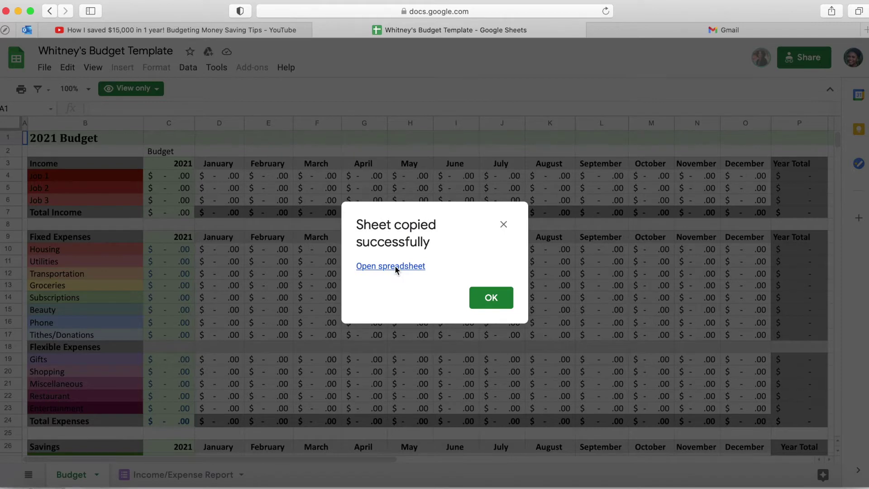
left_click(401, 267)
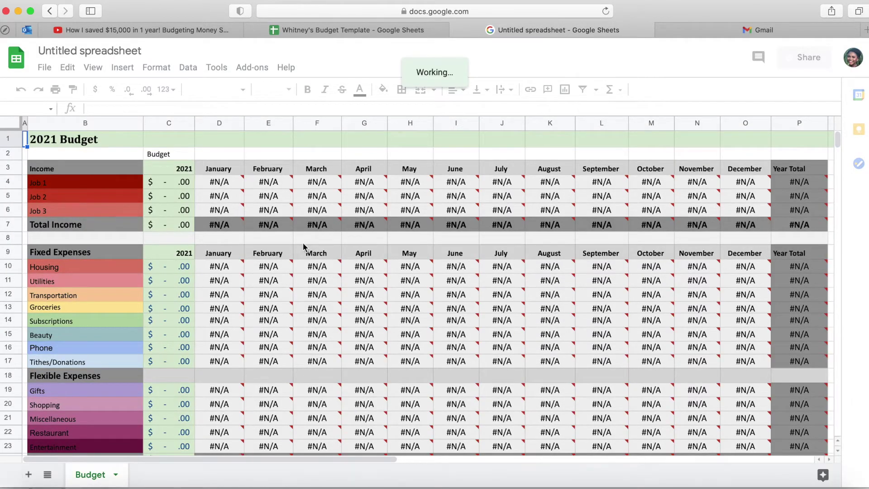
left_click(324, 31)
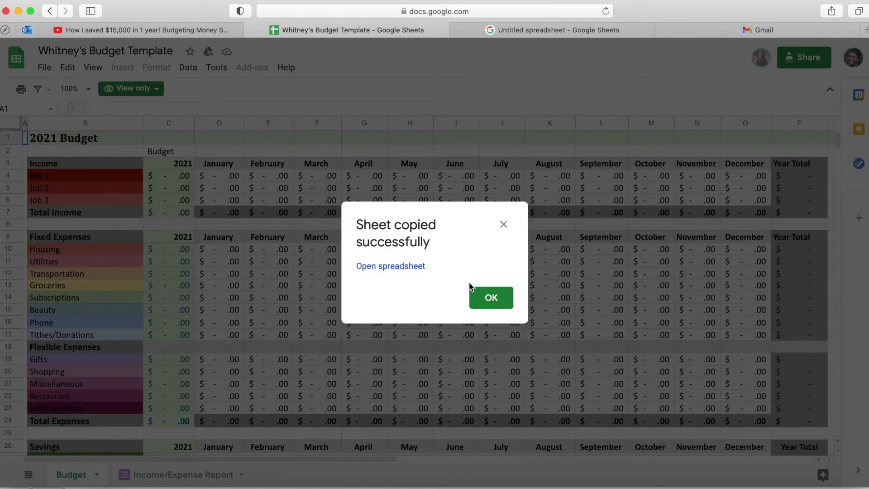
left_click(489, 297)
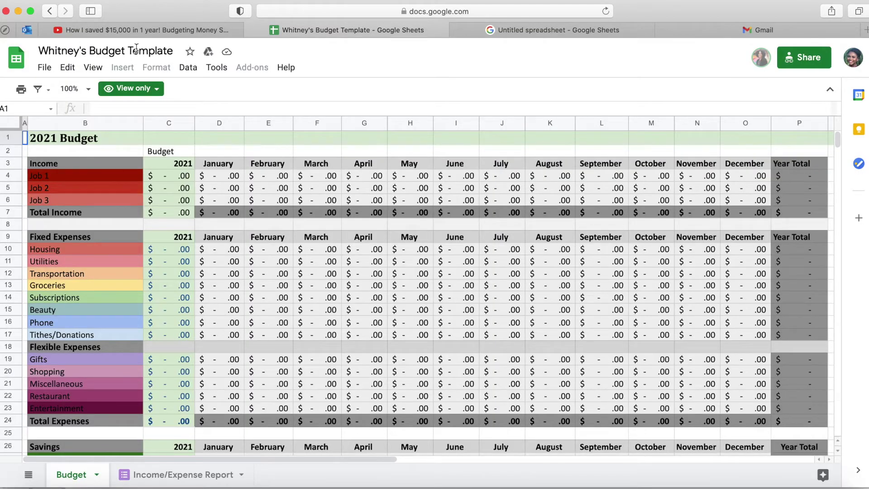
Step: Copy the Income/Expense Report sheet into the Untitled spreadsheet, then close the template
left_click(159, 476)
left_click(159, 476)
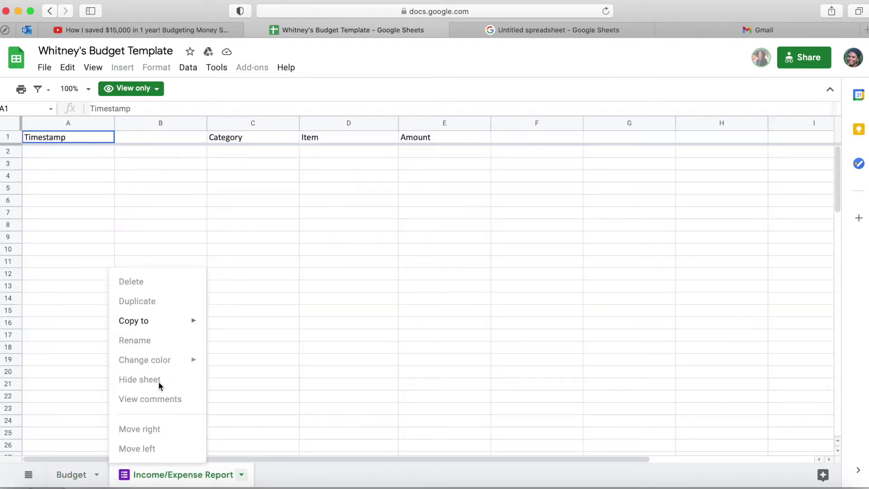
mouse_move(182, 329)
left_click(248, 350)
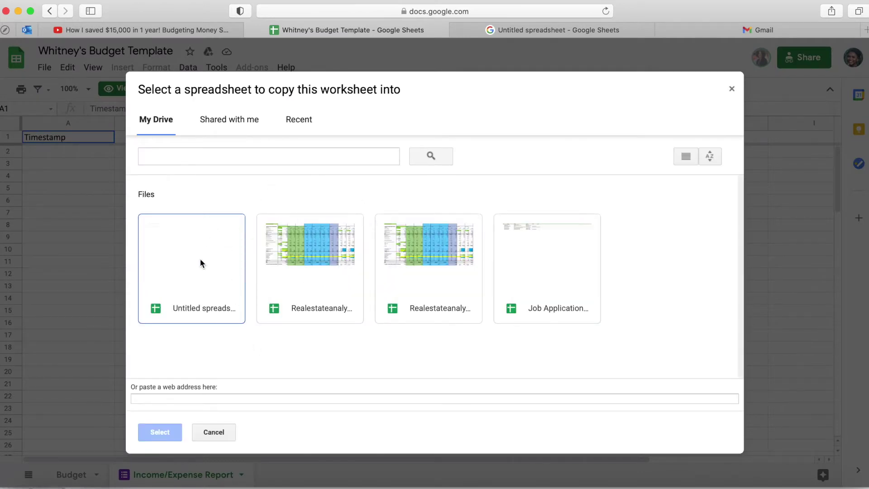
left_click(192, 283)
left_click(152, 435)
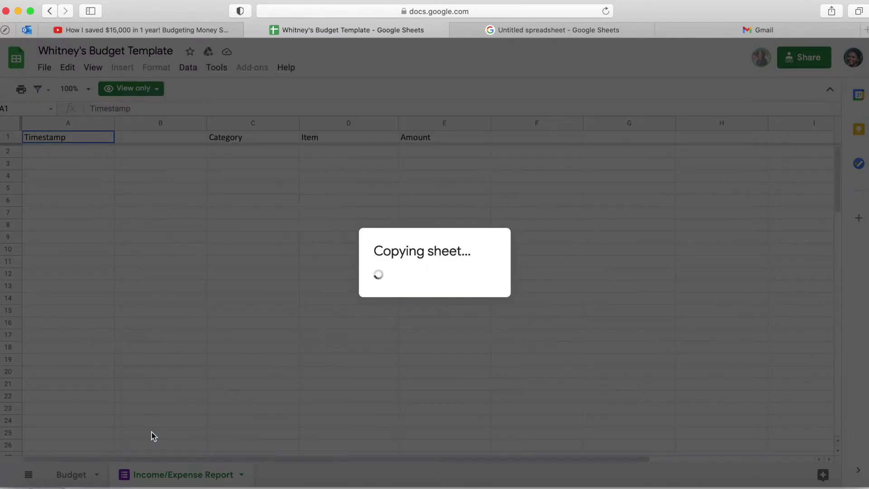
left_click(503, 224)
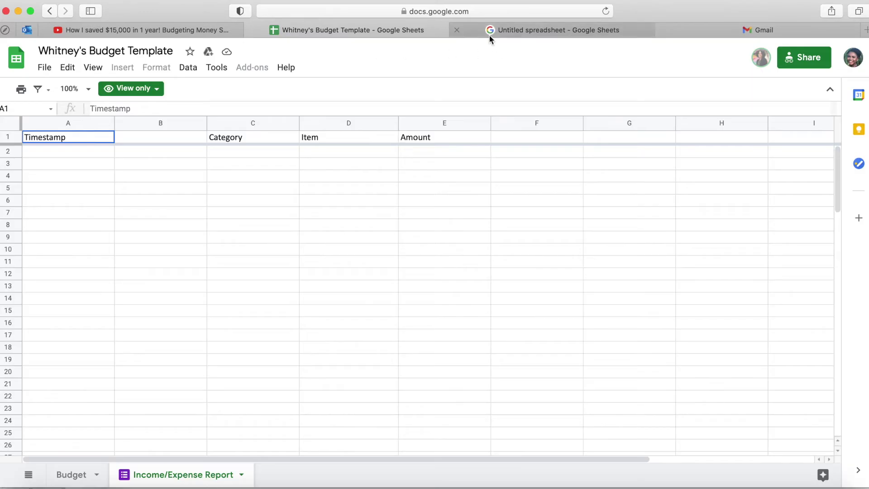
left_click(498, 29)
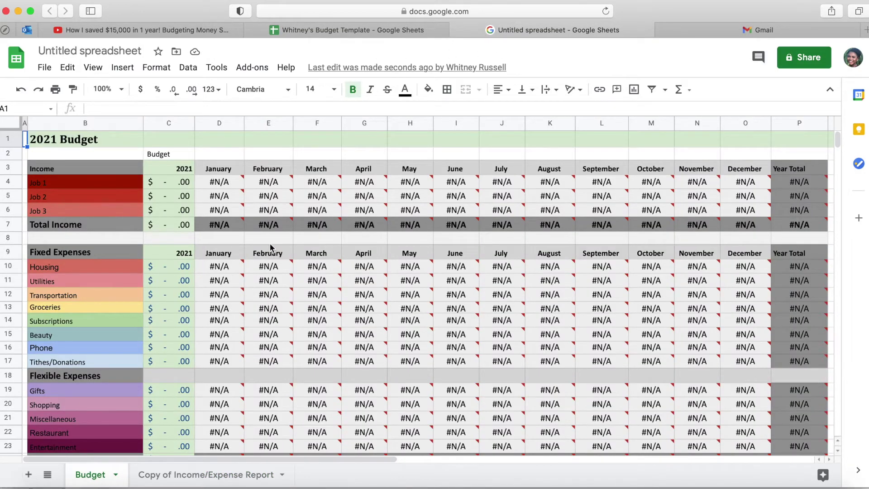
left_click(310, 34)
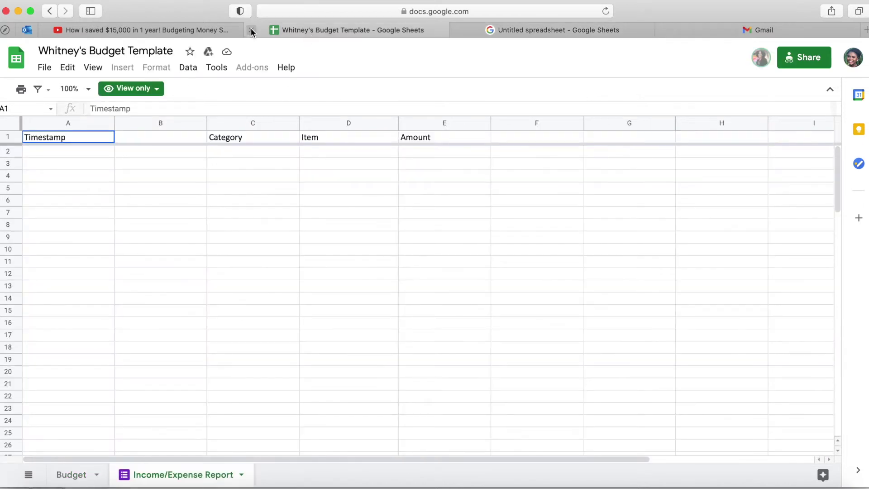
left_click(251, 28)
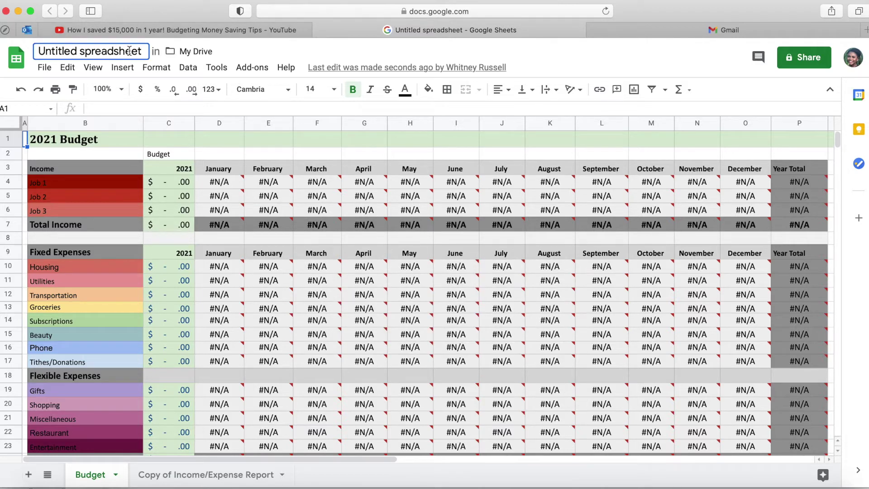
Step: Retitle the copied spreadsheet as the owner's 'Budget 2021'
left_click_drag(139, 52, 39, 51)
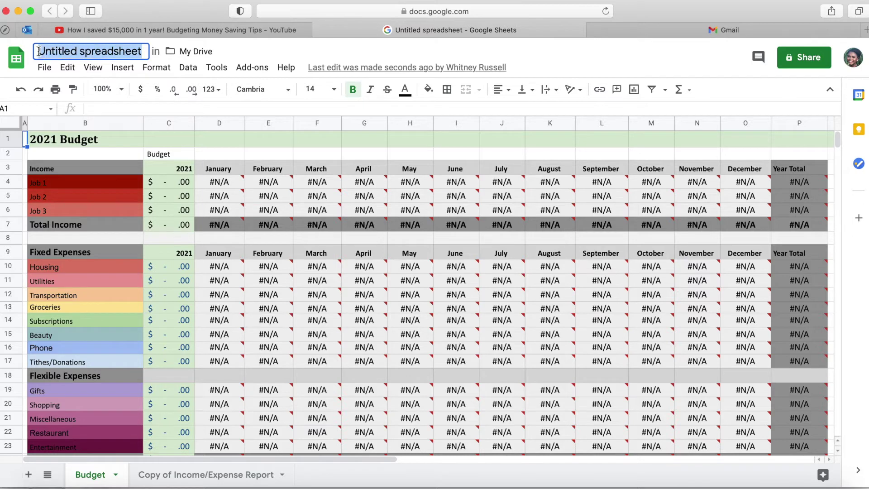
type("Taylor's")
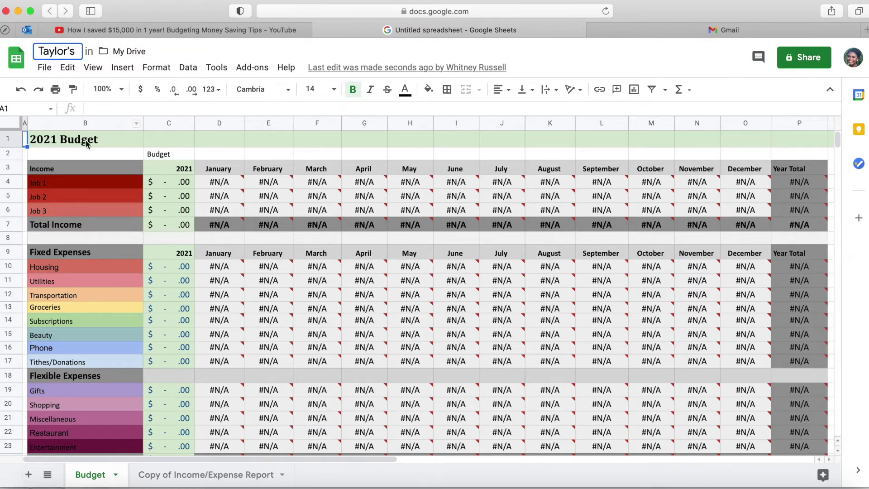
type(" Bud")
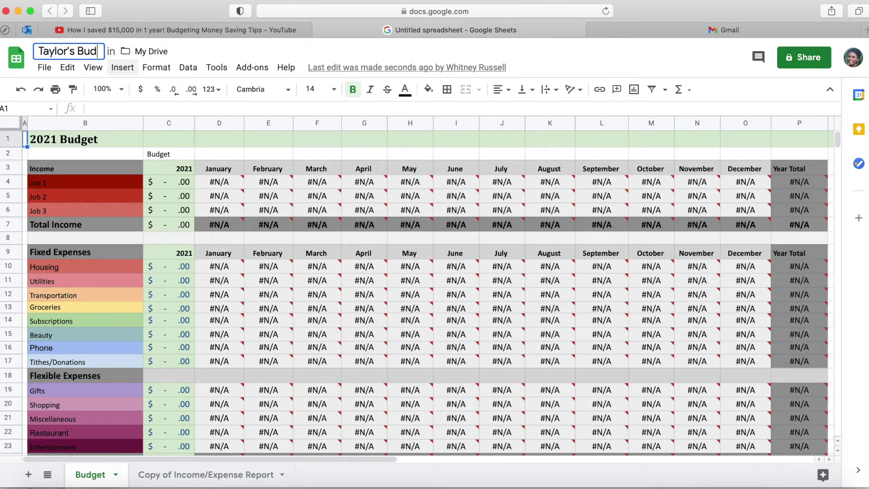
type("get")
mouse_move(224, 199)
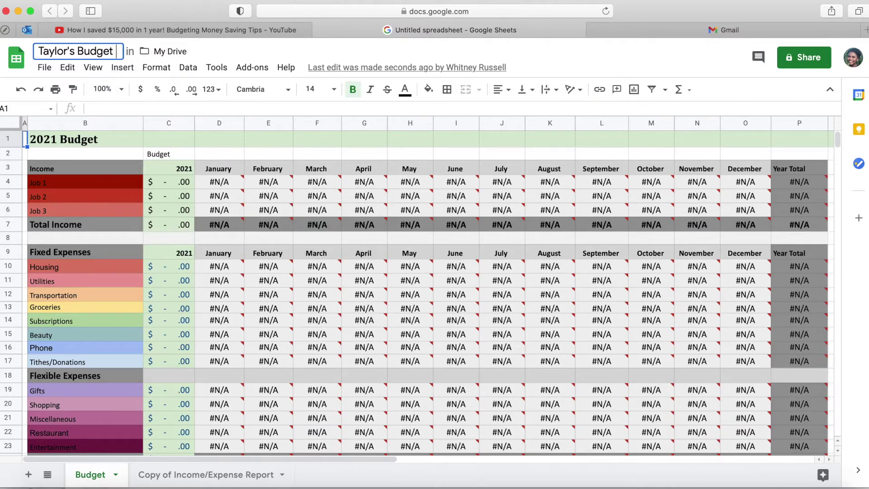
type("2021")
mouse_move(311, 280)
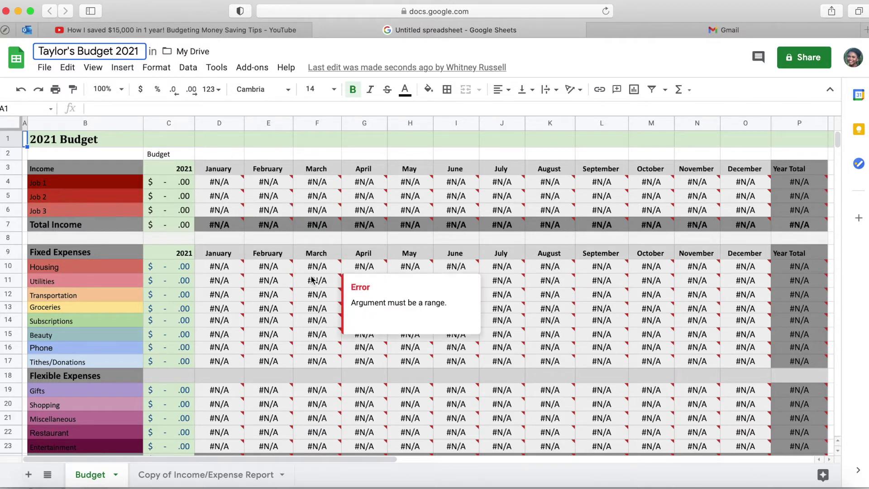
left_click(253, 297)
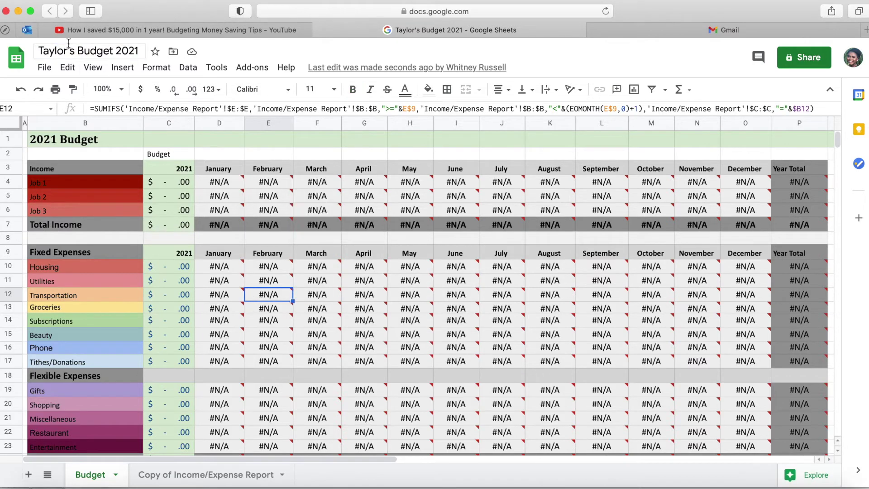
Step: Check the copied Income/Expense Report sheet, then return to the Budget sheet
left_click(158, 473)
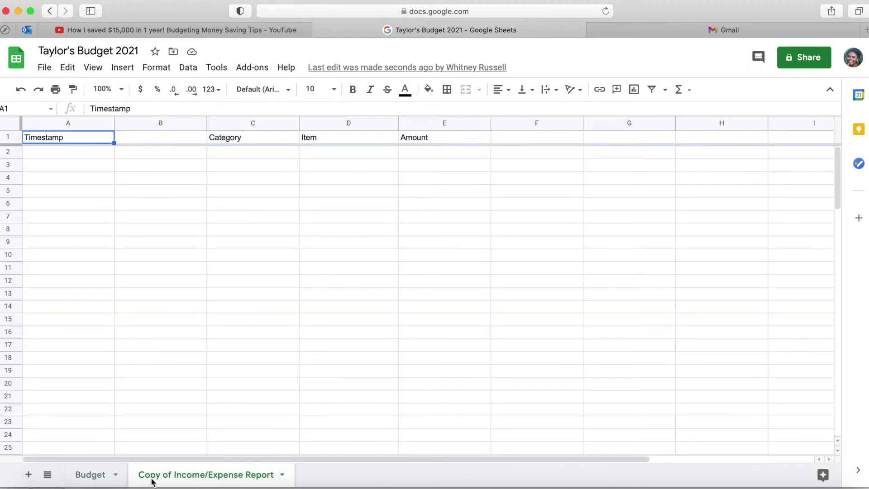
left_click(88, 476)
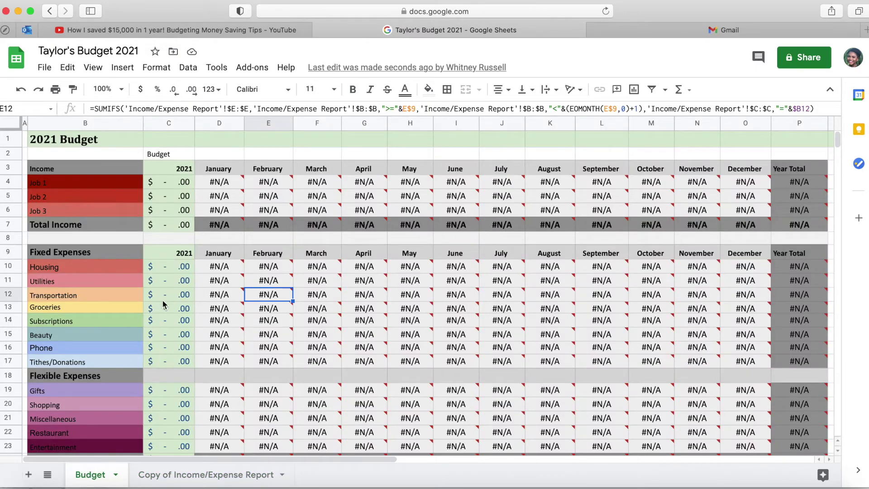
mouse_move(633, 215)
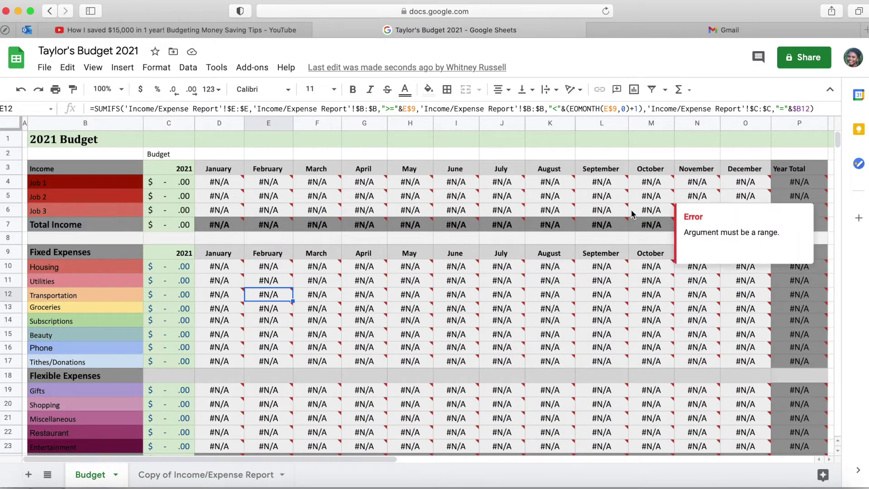
left_click(682, 29)
Step: Sign into Gmail and reach Google Forms via the Google apps grid's full product list
left_click(381, 223)
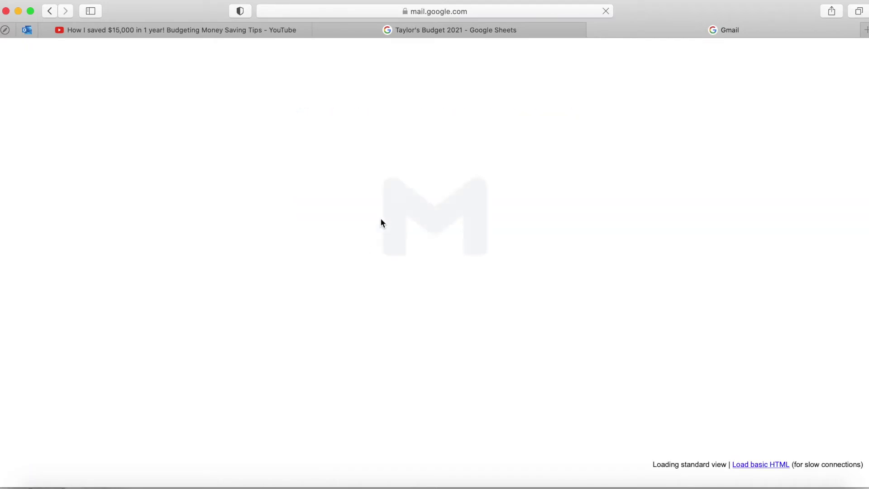
left_click(826, 58)
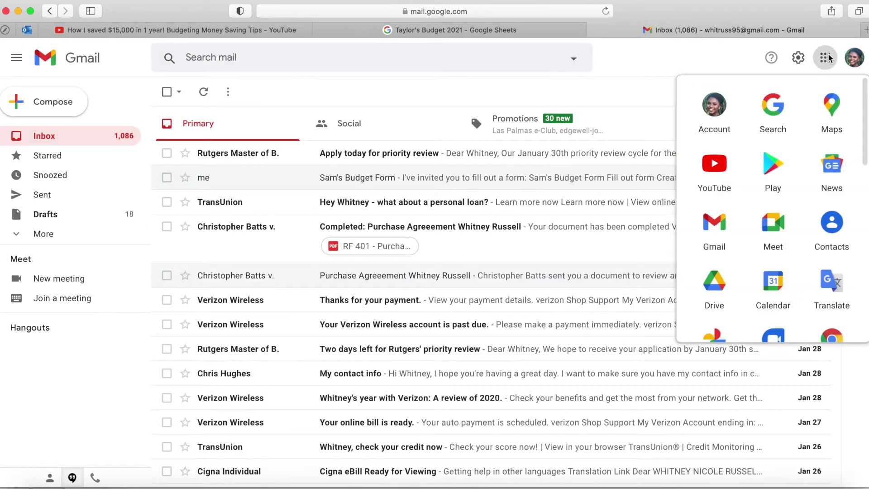
scroll(777, 208, "down", 5)
scroll(777, 207, "down", 8)
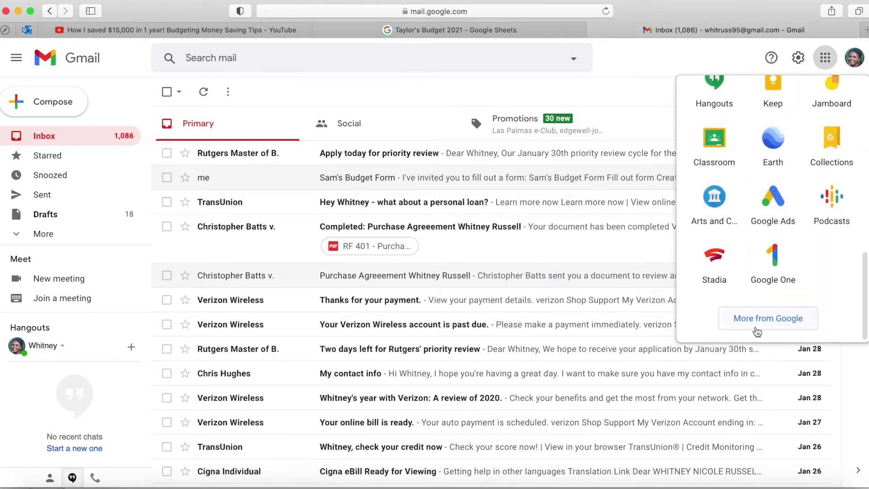
left_click(756, 327)
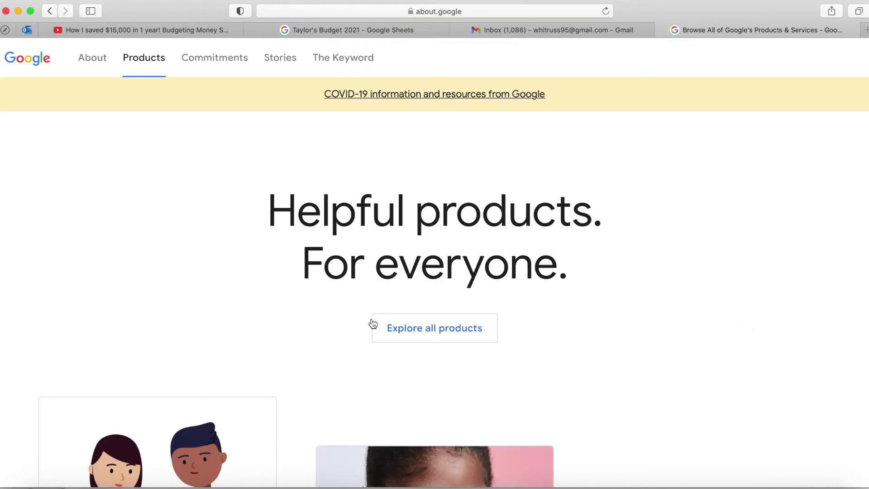
left_click(425, 326)
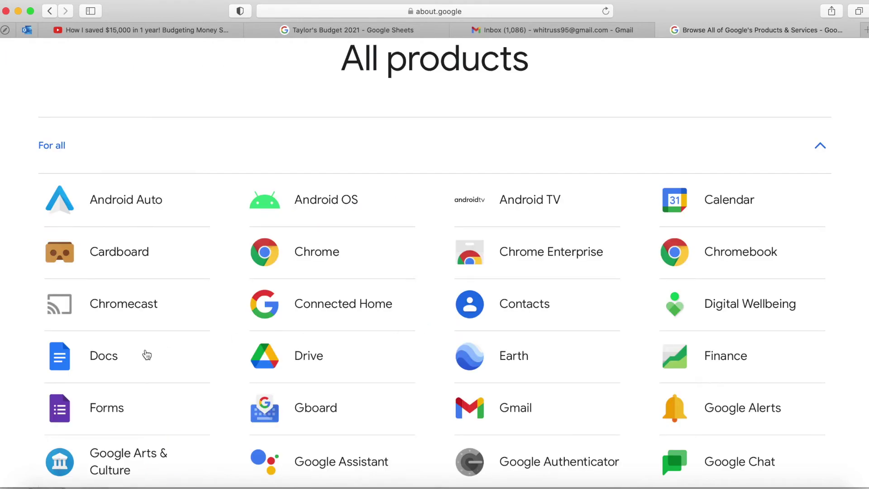
left_click(64, 407)
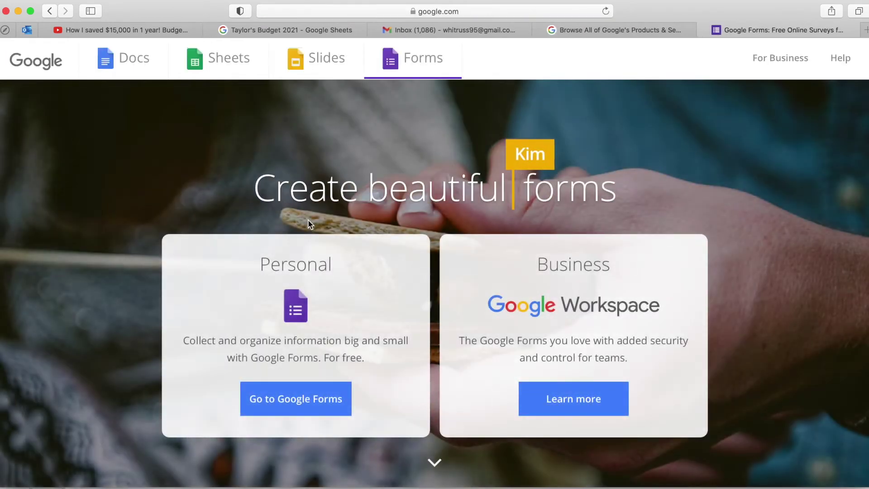
left_click(289, 398)
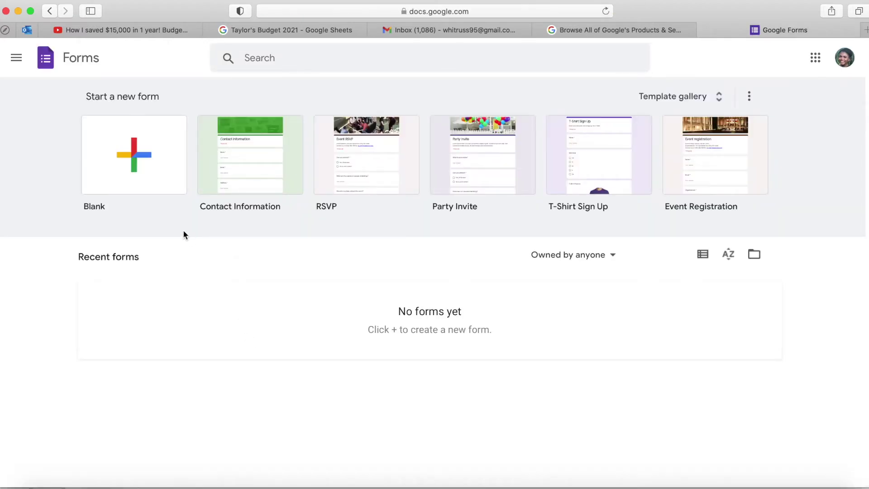
Step: Create a blank form titled the owner's 'Budget Form 2021' and delete the 'Untitled Question' placeholder
left_click(120, 146)
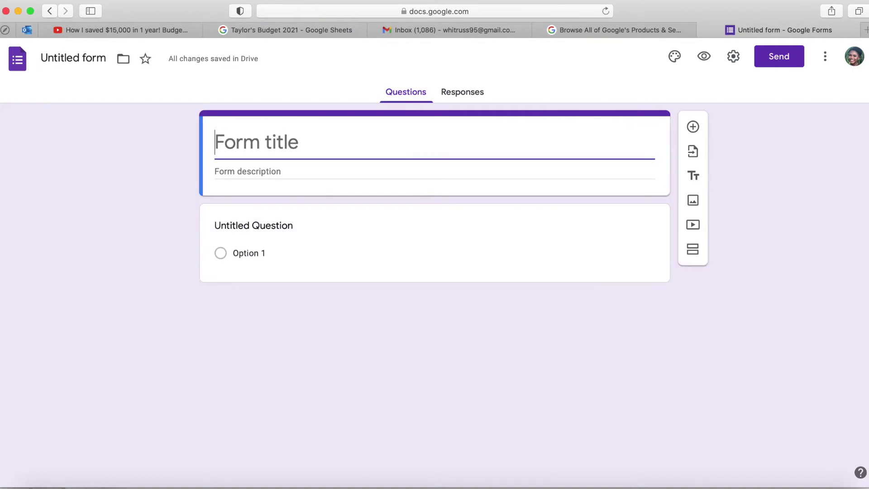
type("Taylor")
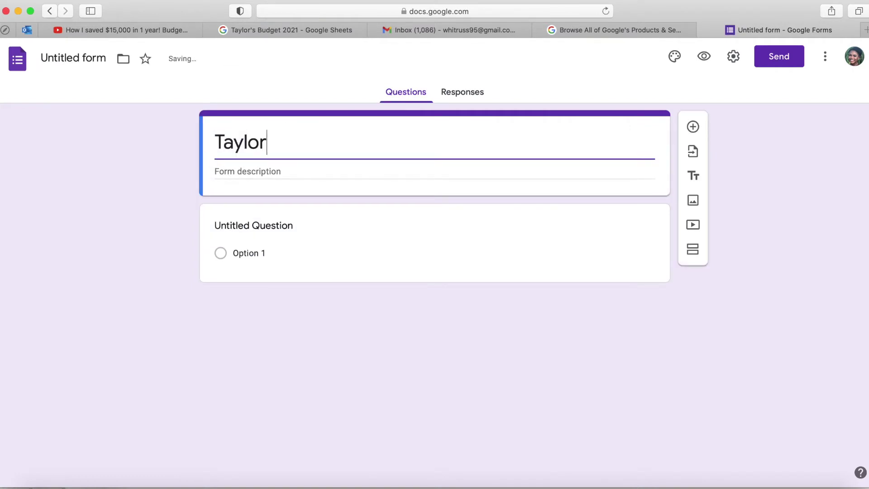
type("'s Budge")
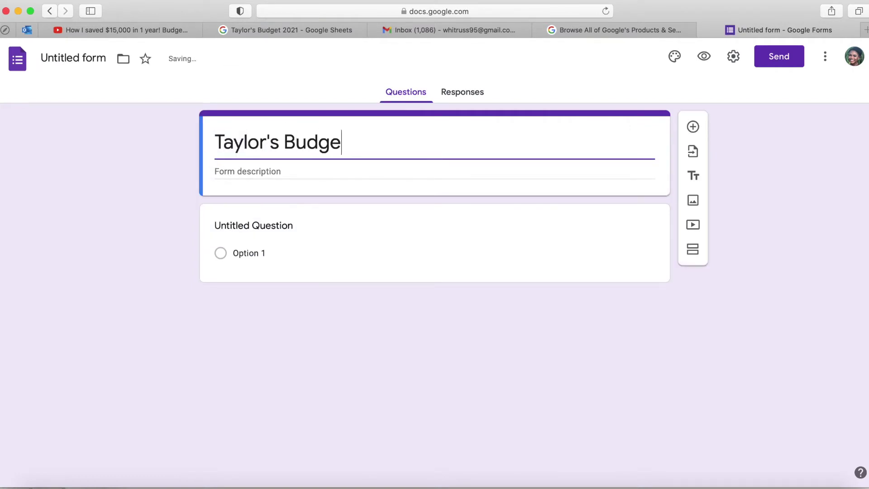
type("t Form 2021")
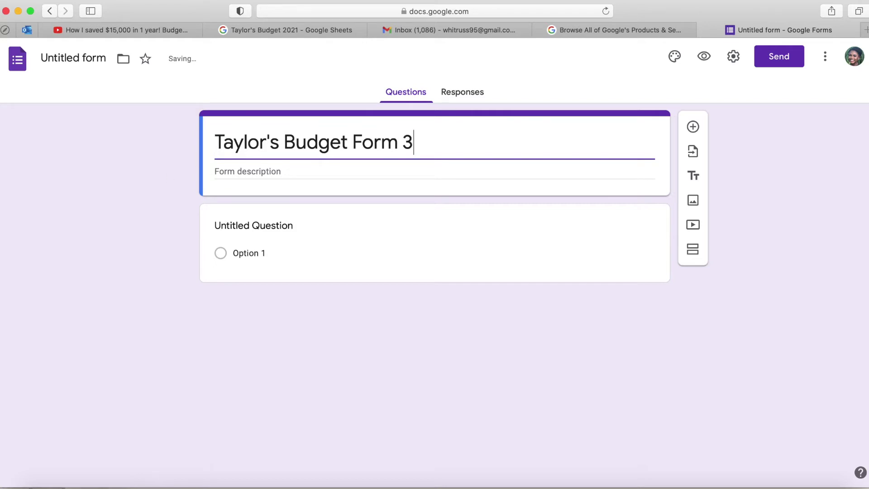
left_click(165, 185)
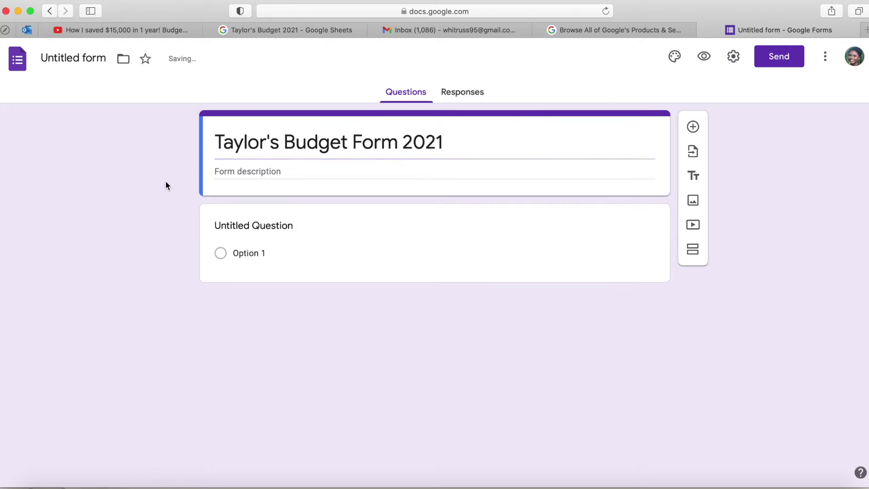
left_click(221, 252)
left_click(286, 233)
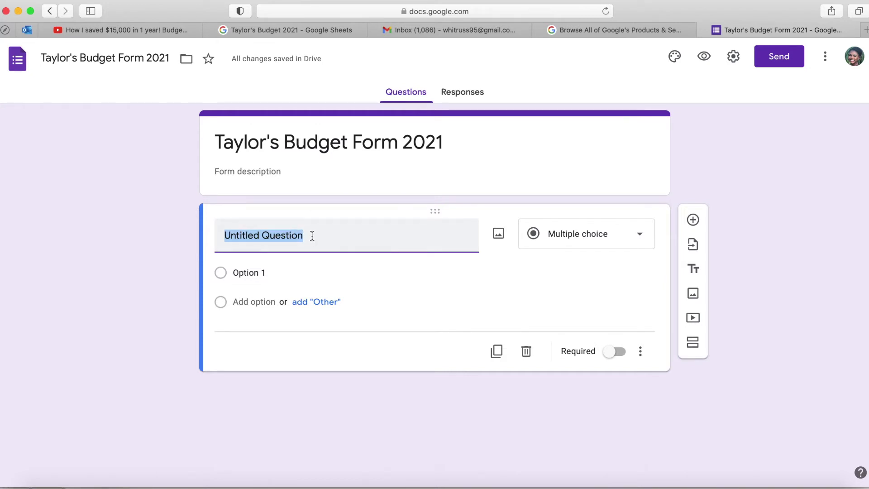
key("BackSpace")
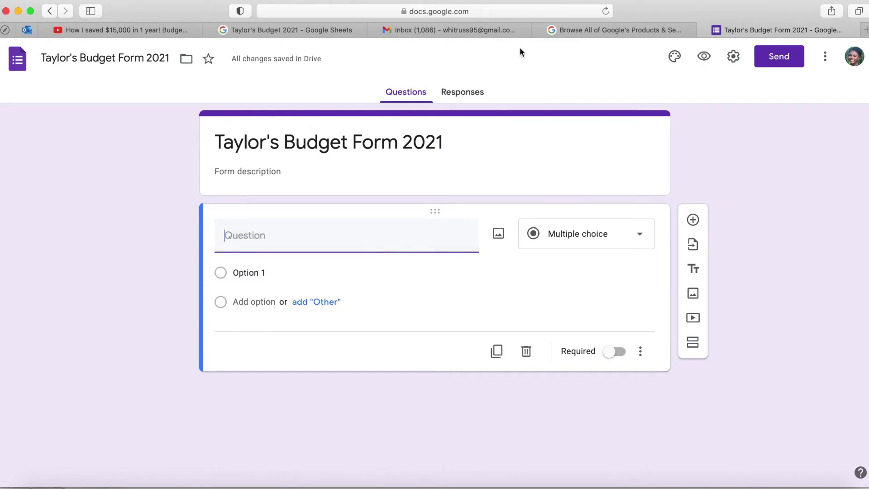
Step: Enter the header 'Date' in cell B1 of the Copy of Income/Expense Report sheet
left_click(321, 30)
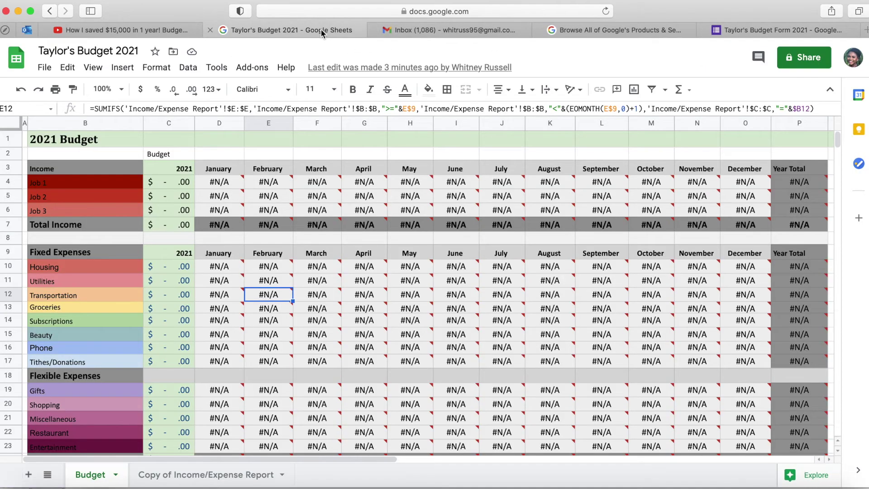
left_click(171, 474)
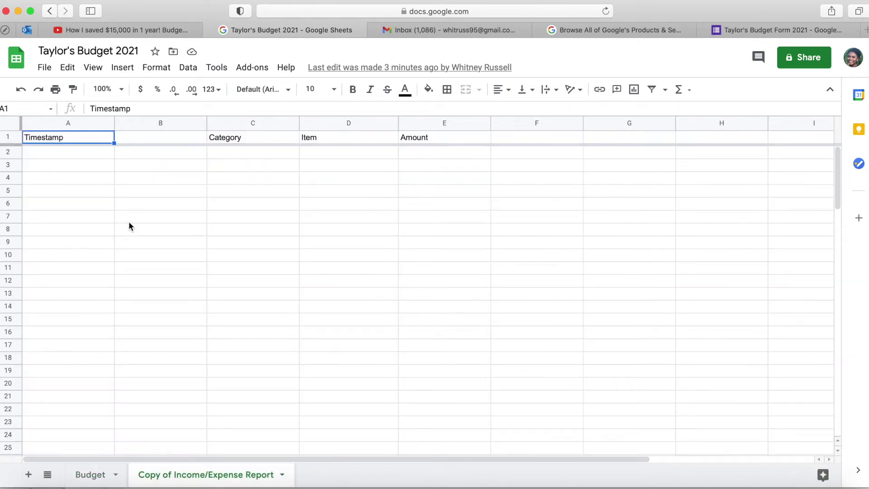
left_click(141, 139)
type("Dat")
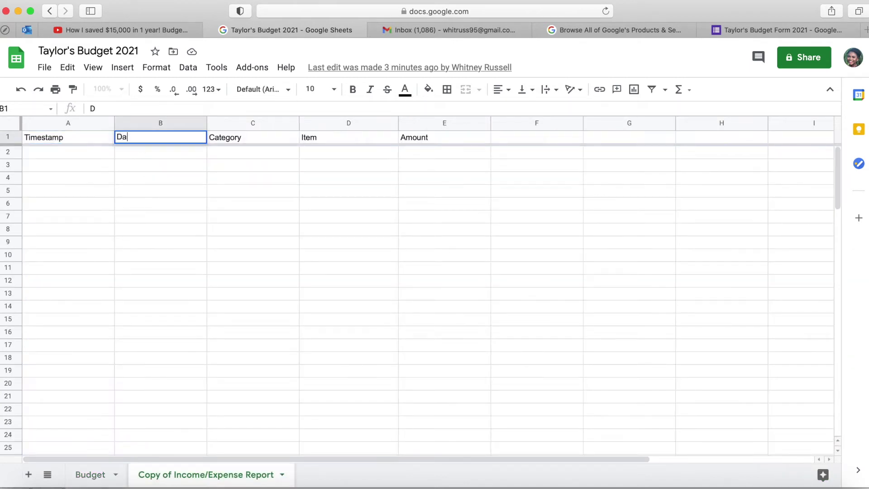
type("e")
left_click(179, 210)
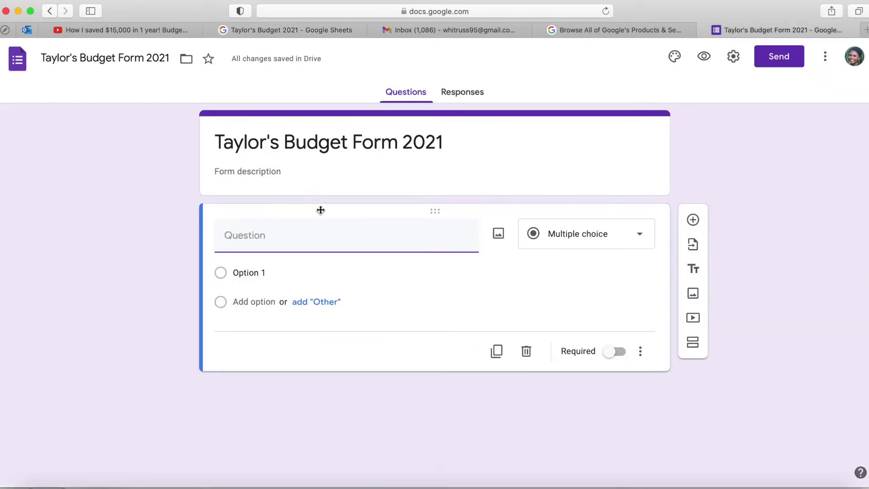
Step: Add a required Date question and a required Category question
type("Date")
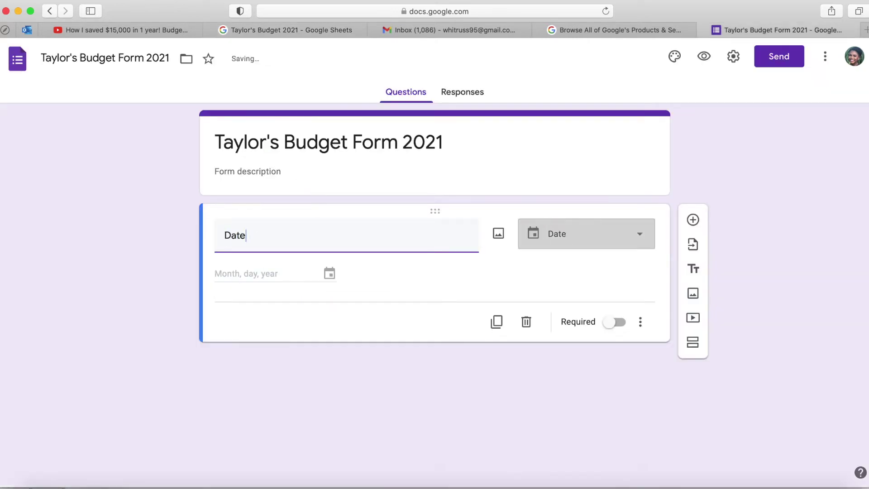
left_click(612, 324)
left_click(693, 220)
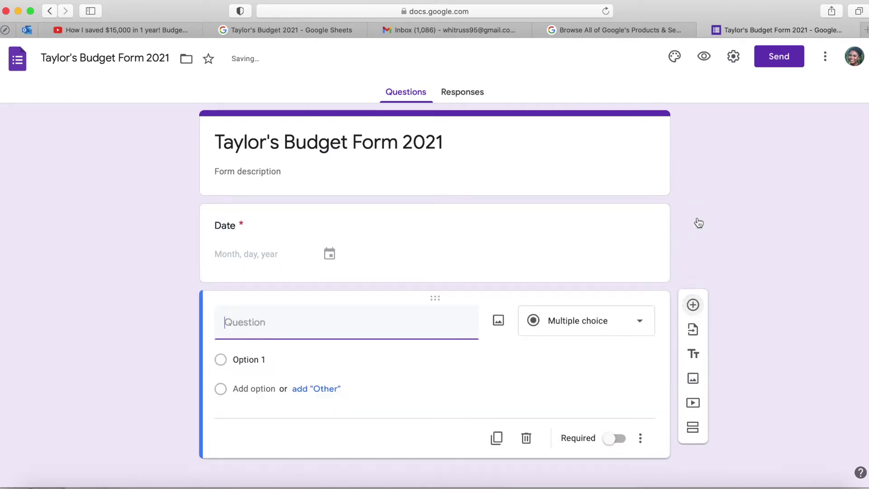
type("Cate")
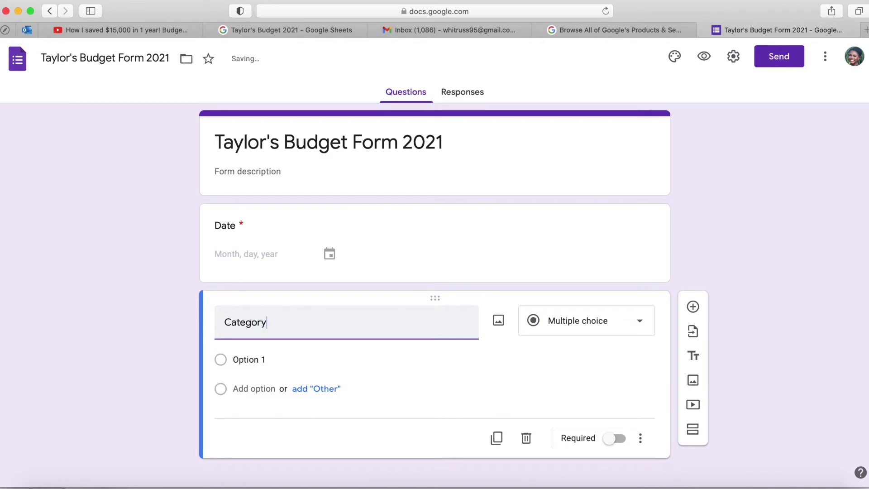
type("gory")
left_click(617, 439)
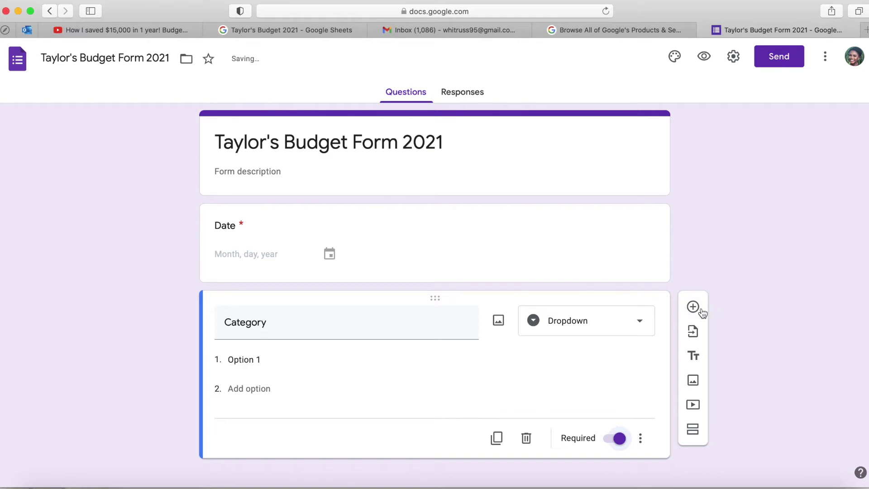
Step: Add an Item question and a required Amount question
left_click(694, 307)
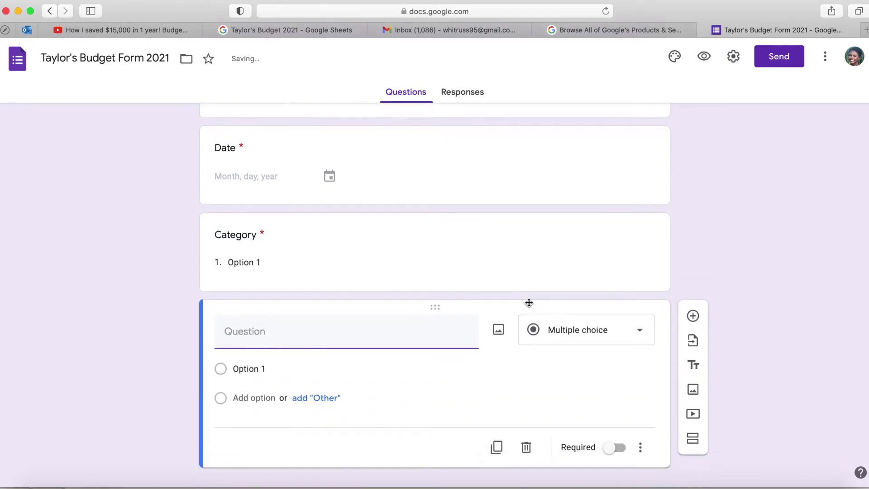
type("Item")
left_click(693, 317)
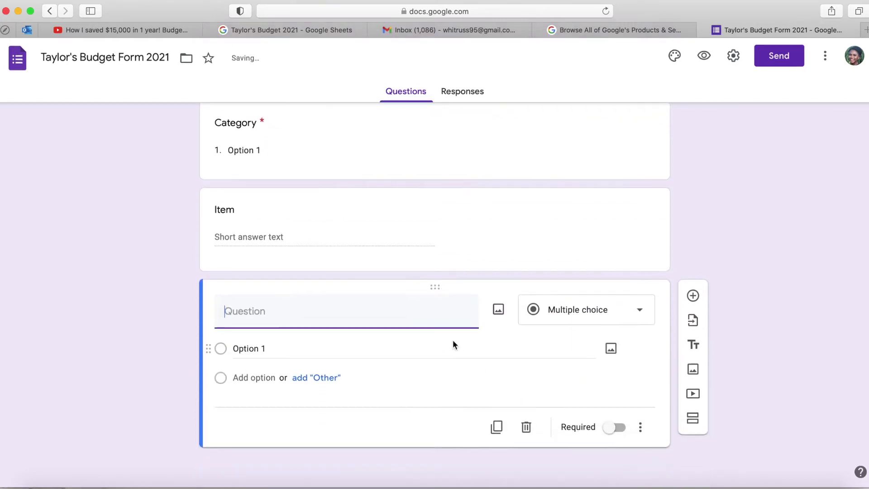
type("Amount")
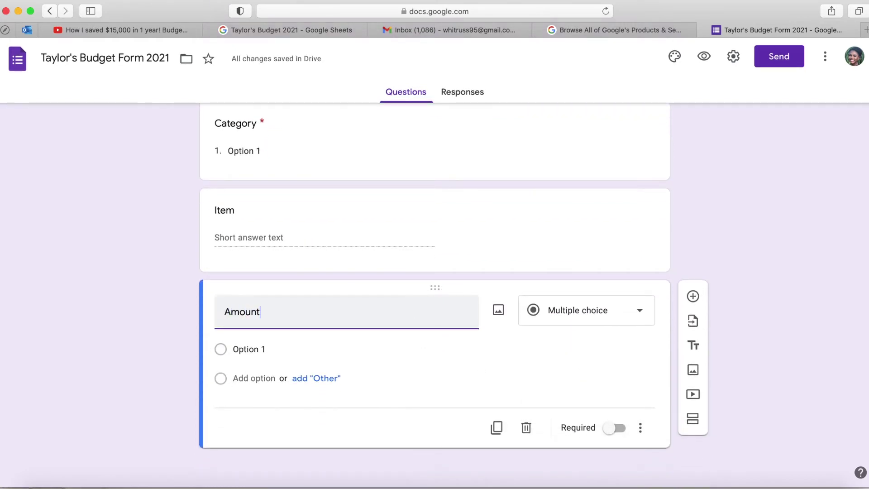
left_click(612, 428)
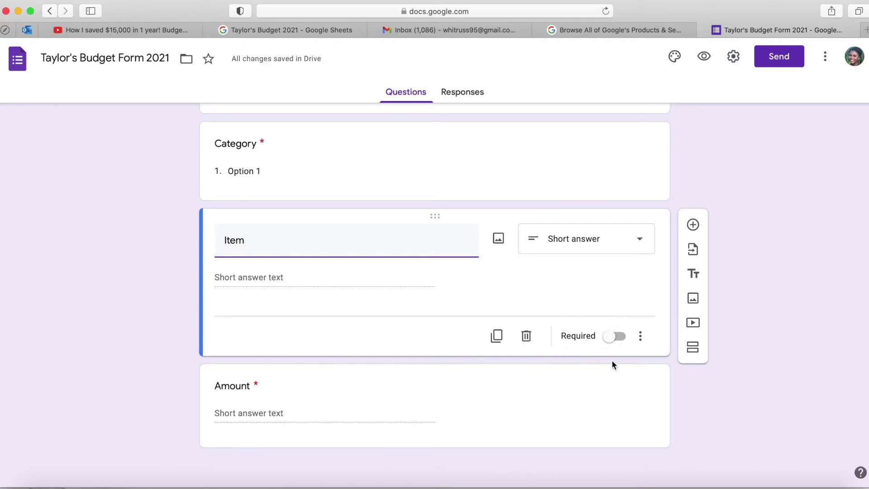
Step: Return to the Category question and select its Option 1 text for replacement
scroll(514, 285, "up", 3)
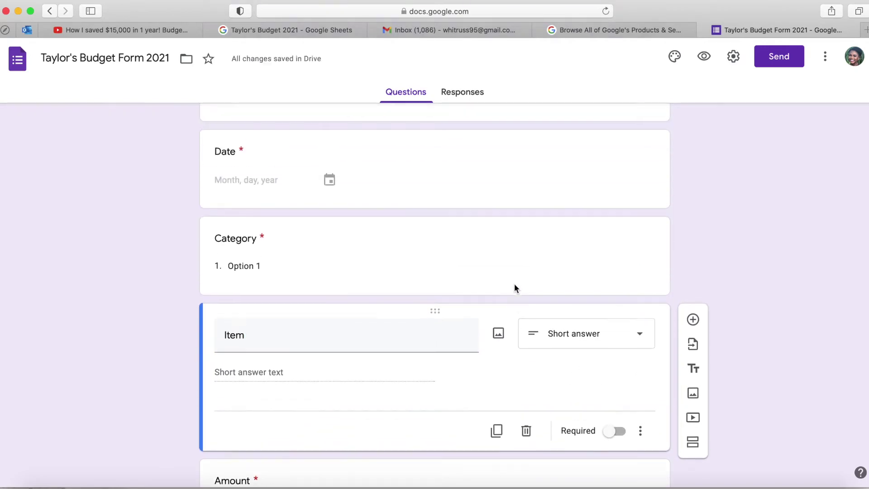
left_click(402, 250)
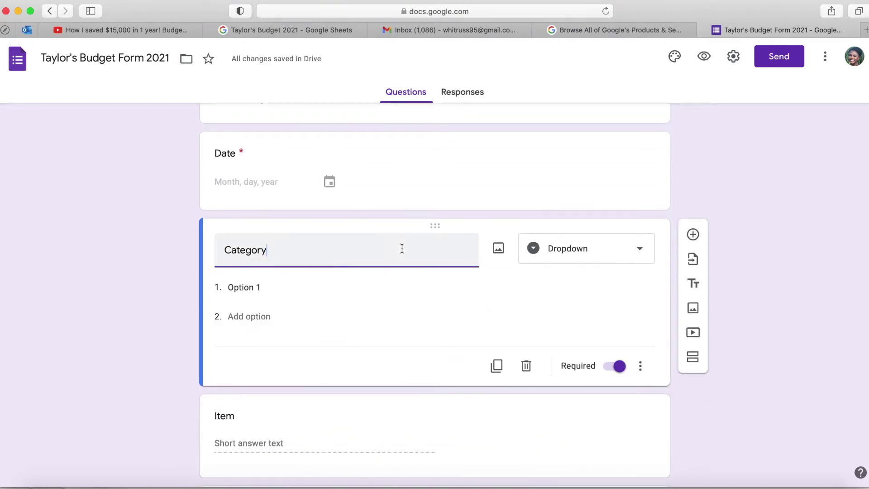
left_click(818, 254)
left_click(251, 285)
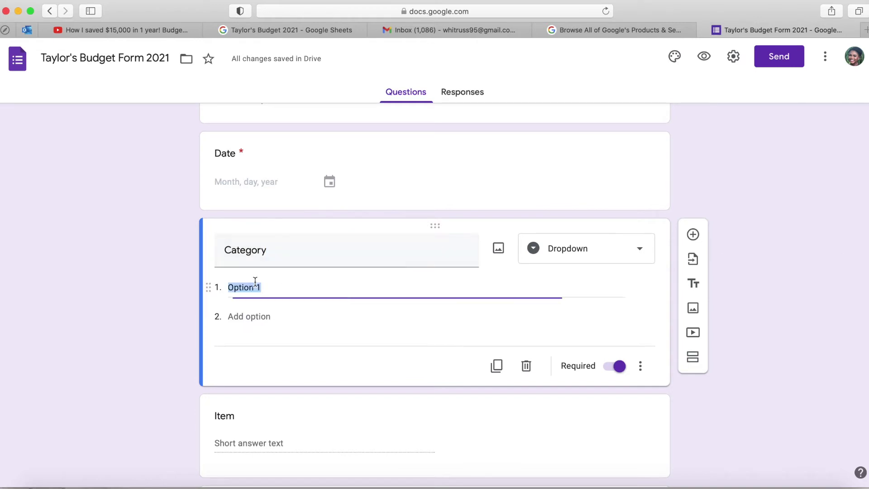
Step: Link the form's responses to the existing budget spreadsheet via 'Select existing spreadsheet'
left_click(460, 90)
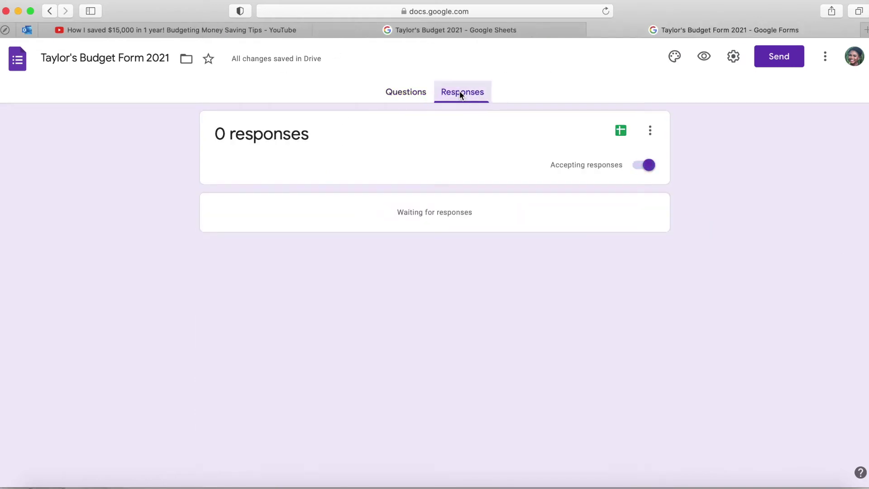
right_click(620, 131)
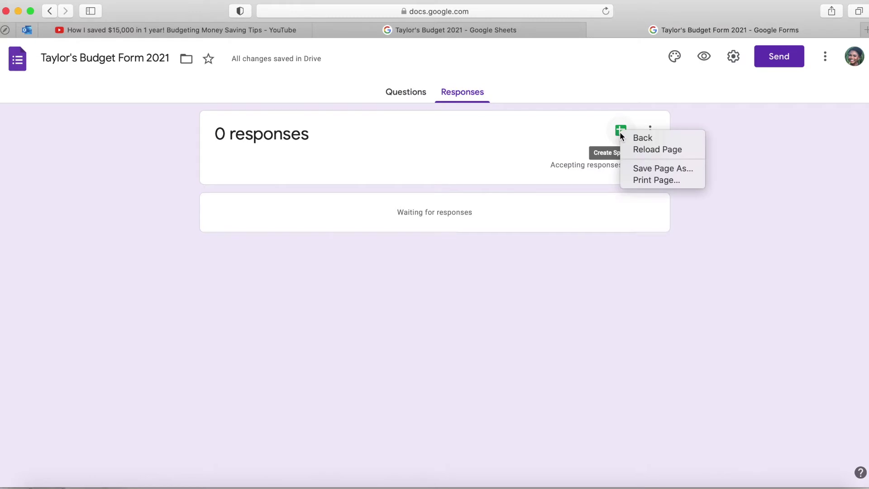
left_click(599, 133)
left_click(622, 132)
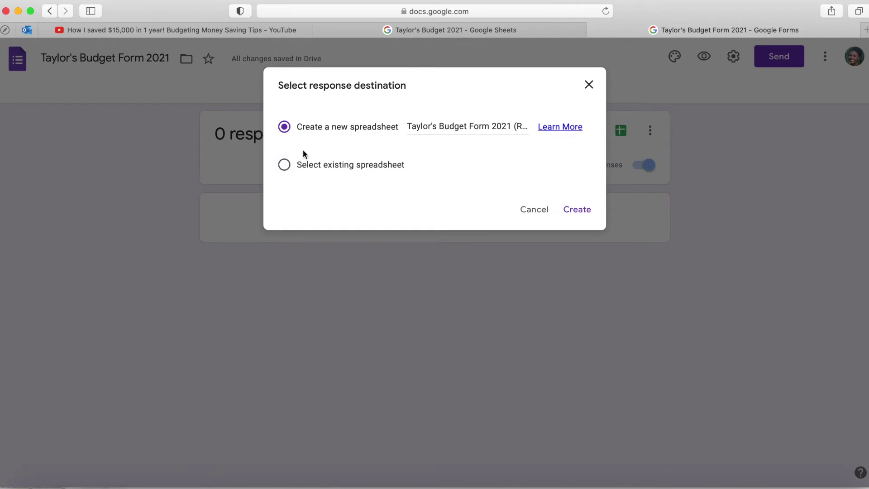
left_click(286, 165)
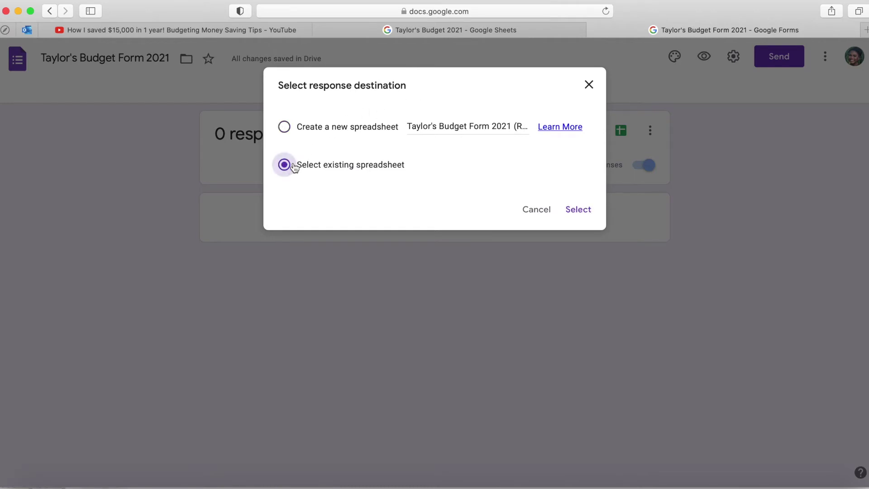
left_click(581, 210)
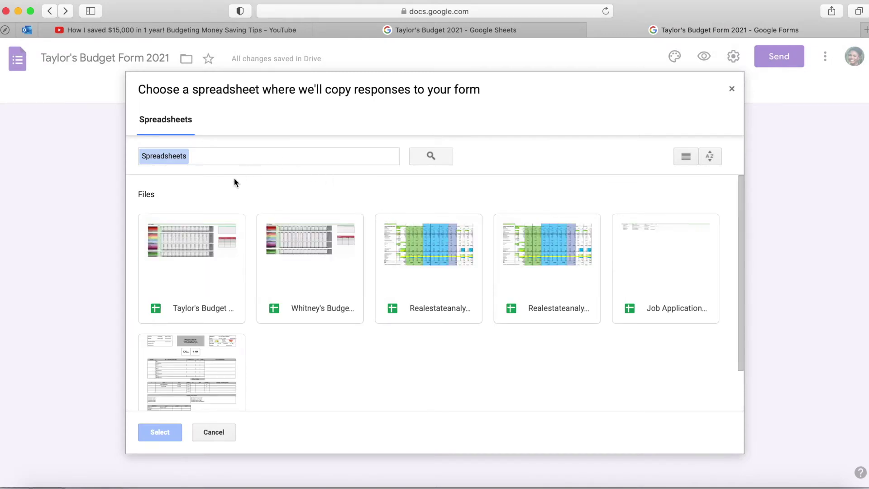
left_click(184, 246)
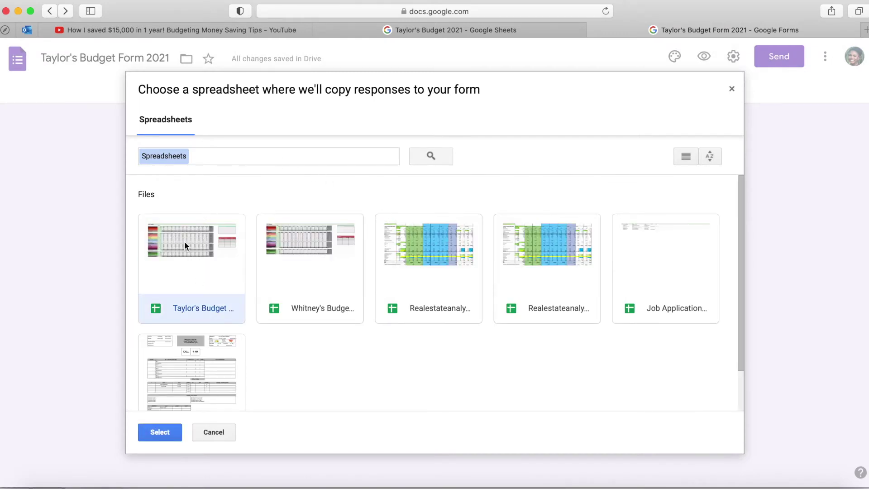
left_click(161, 432)
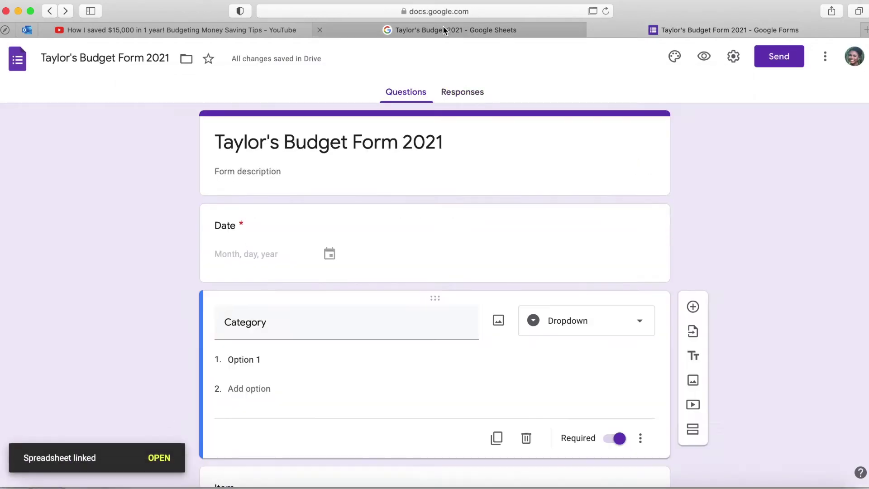
left_click(442, 29)
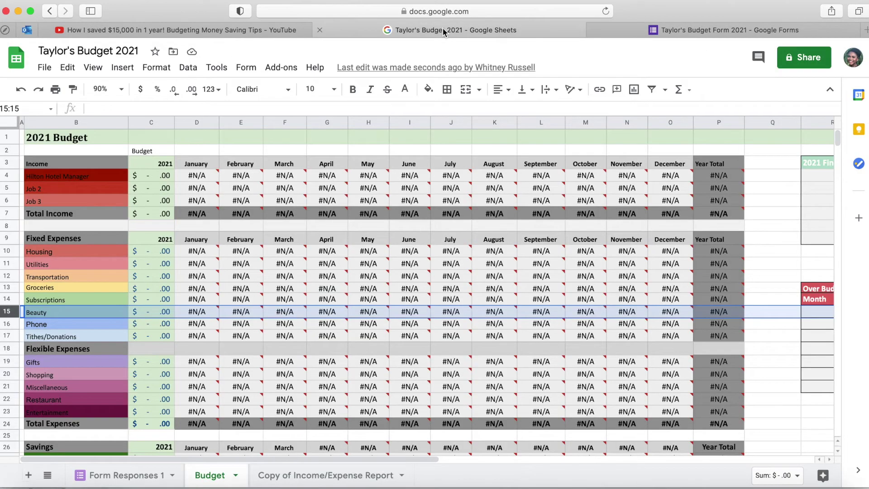
Step: Copy the text 'Income/Expense Report' from the copied sheet's tab name
left_click(94, 480)
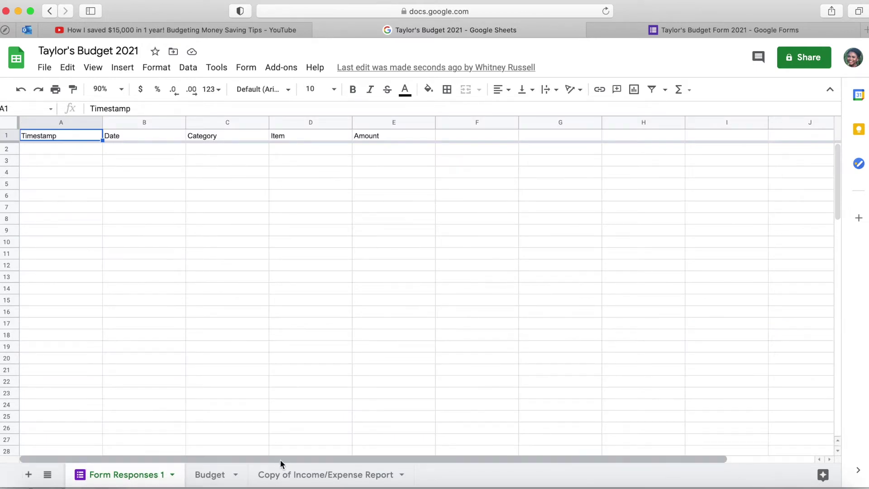
left_click(288, 475)
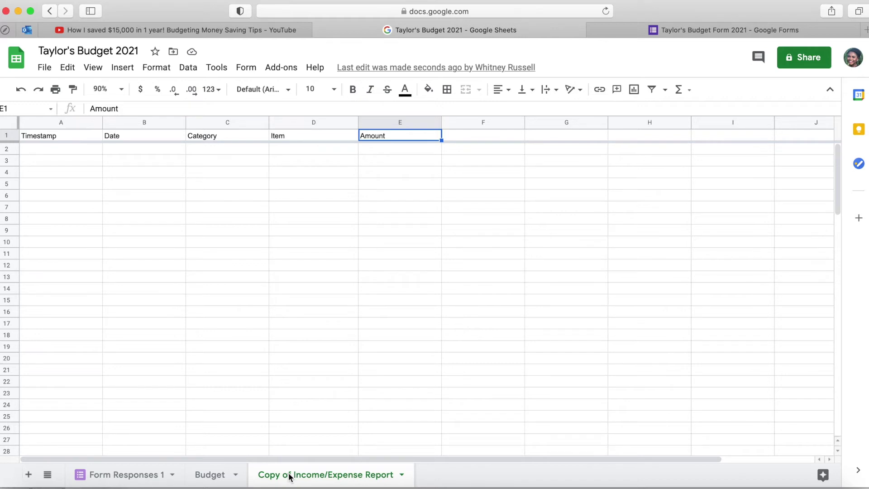
double_click(303, 476)
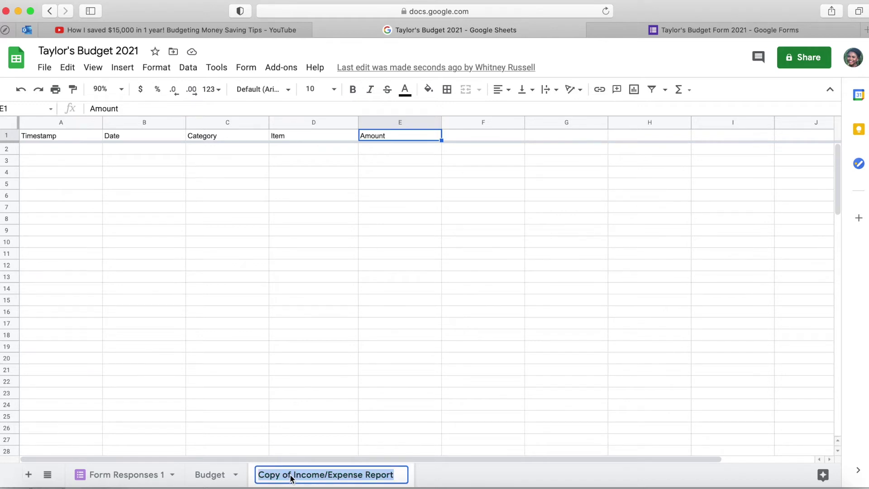
left_click(293, 476)
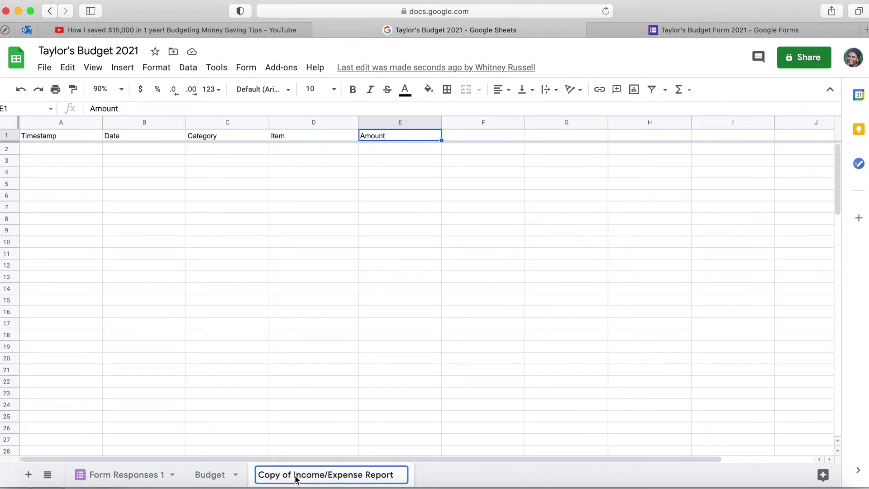
double_click(295, 475)
left_click_drag(297, 476, 376, 477)
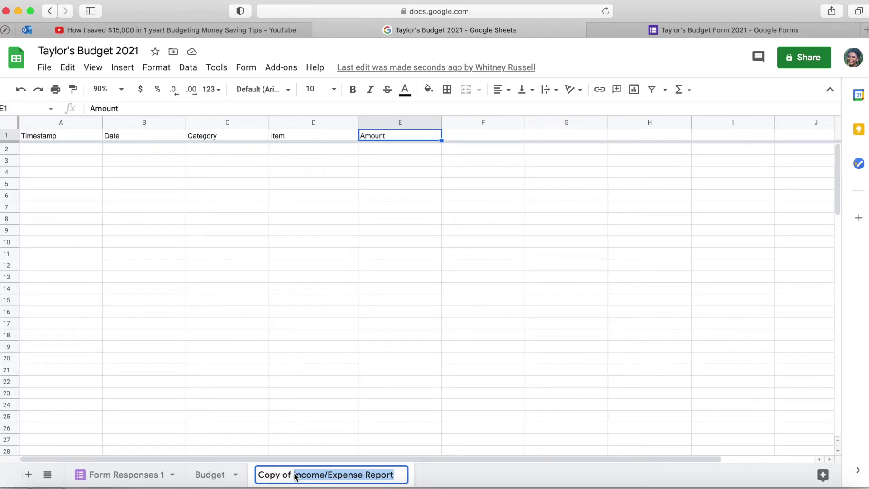
right_click(309, 477)
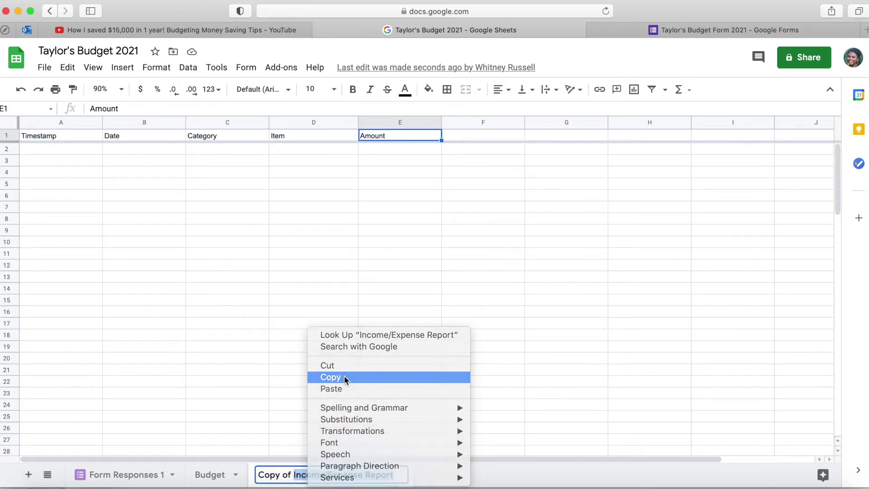
left_click(345, 377)
Step: Rename the Form Responses 1 sheet to 'Income/Expense Report'
left_click(136, 476)
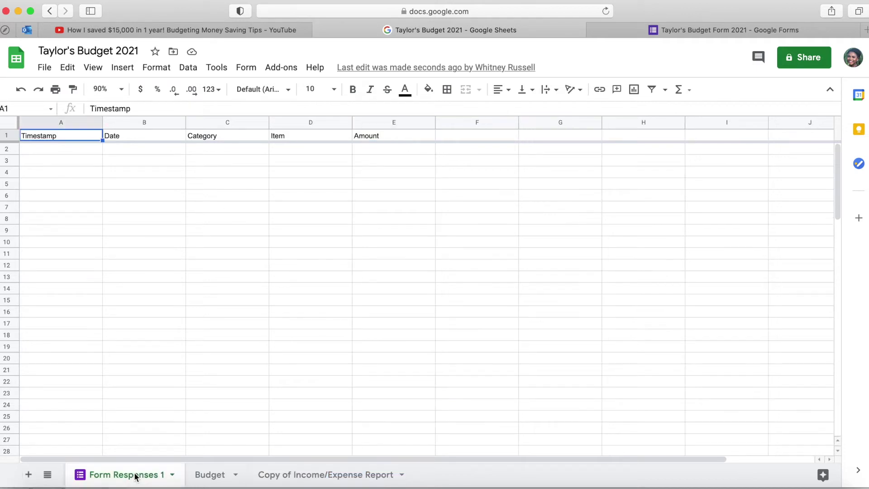
double_click(135, 477)
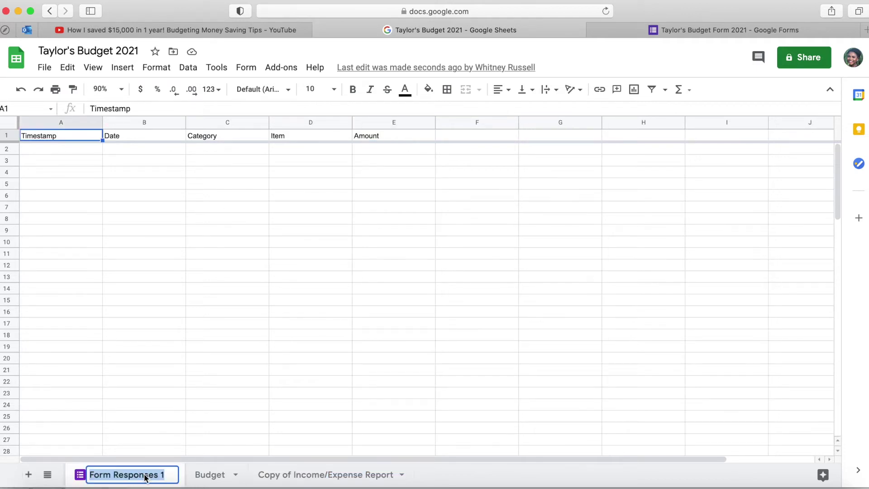
key("BackSpace")
type("Income/Expense Report")
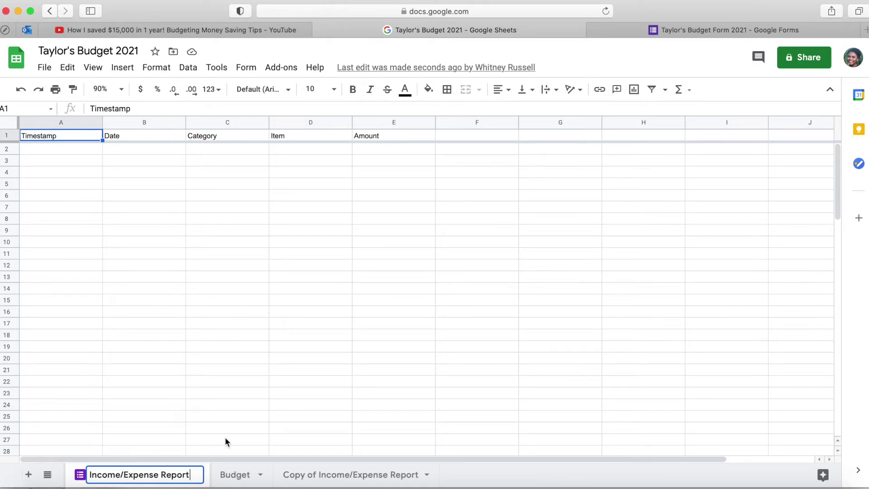
left_click(235, 476)
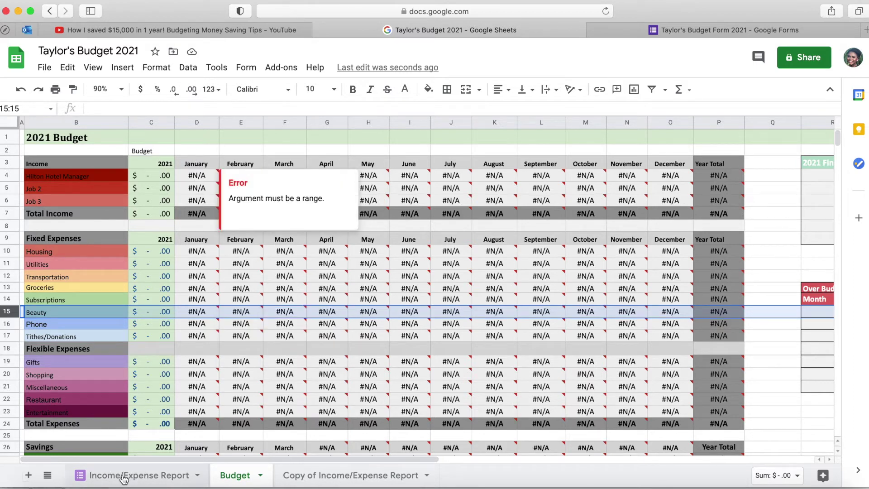
Step: Re-enter D4's SUMIFS formula and fill it across the income rows
left_click(193, 178)
double_click(194, 177)
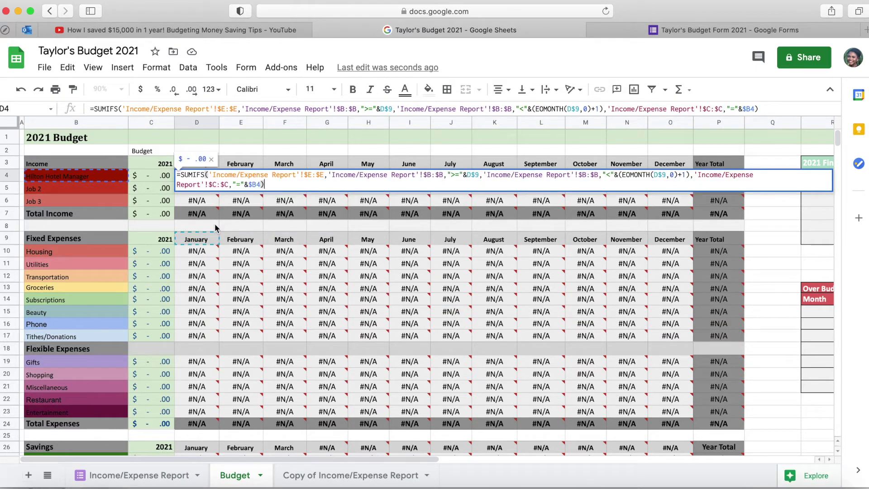
left_click(213, 264)
left_click(198, 178)
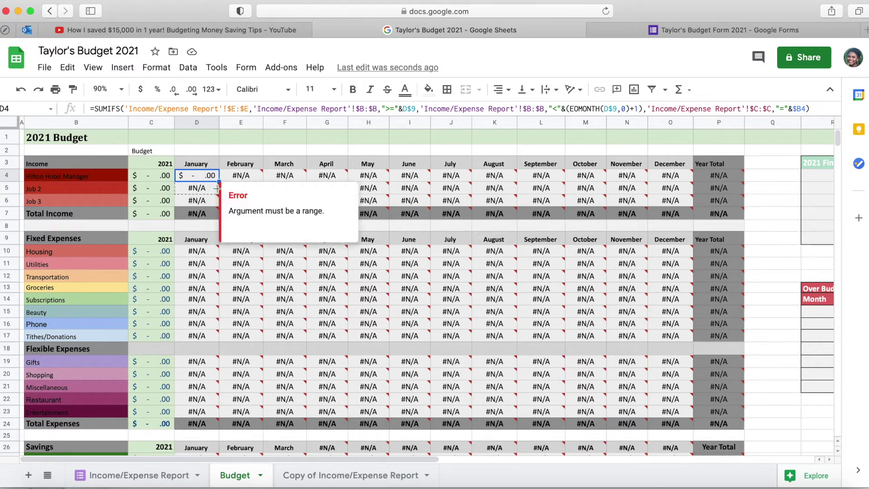
left_click_drag(218, 181, 672, 195)
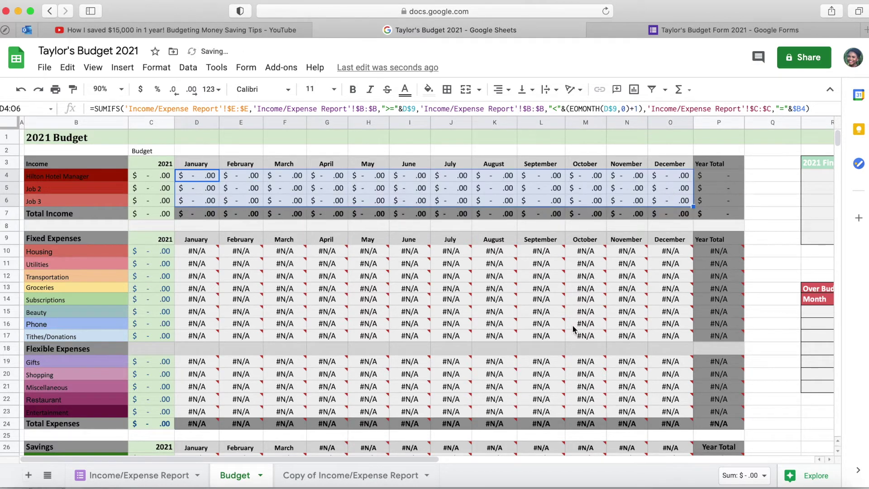
Step: Re-enter D10's formula and fill it across the fixed expense rows
left_click(205, 254)
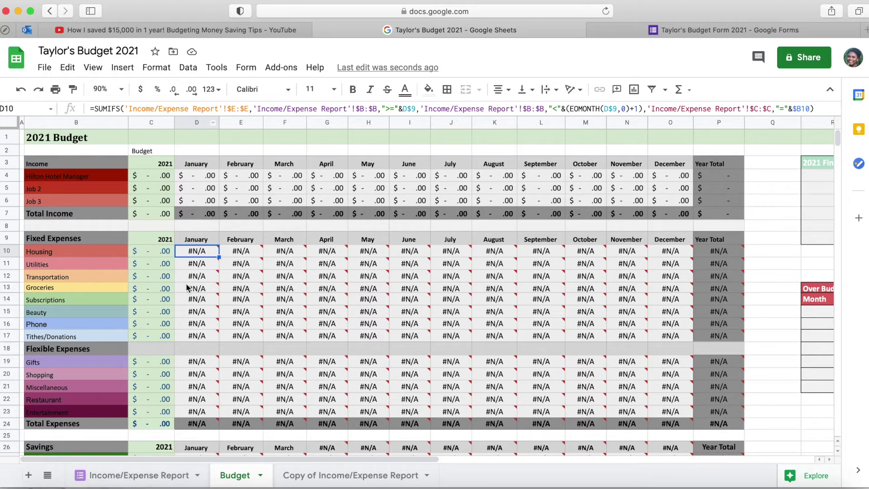
double_click(202, 254)
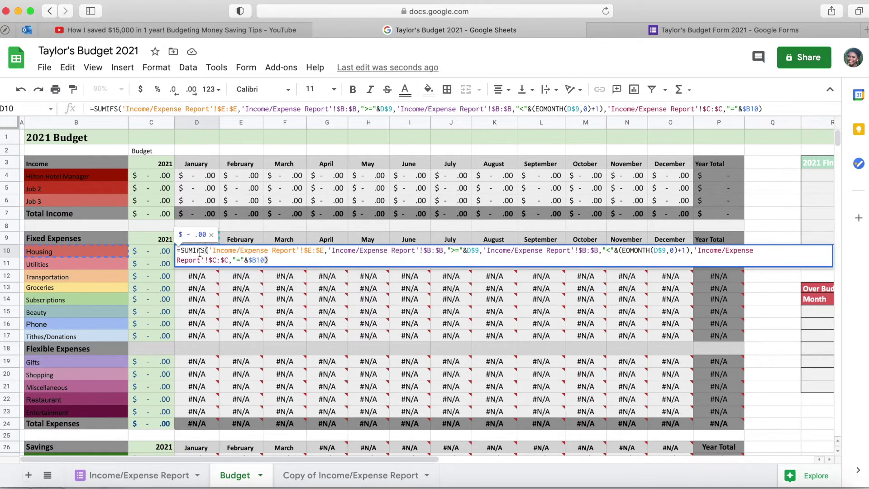
key("Return")
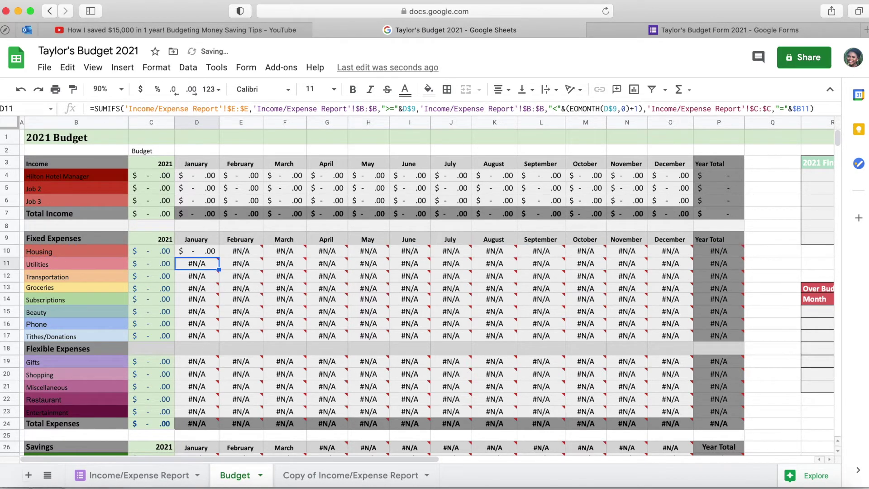
left_click(209, 257)
left_click_drag(219, 256, 681, 325)
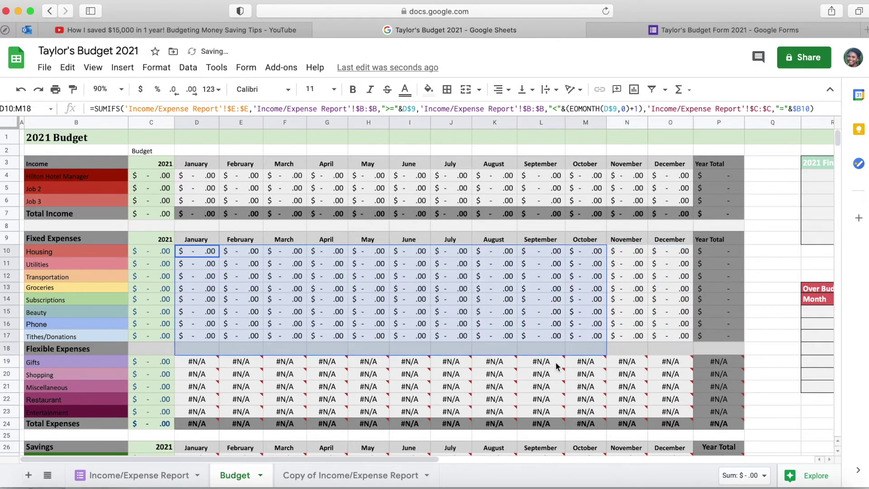
Step: Re-enter D19's formula and fill it across flexible expense rows 19 to 24
scroll(562, 361, "down", 3)
left_click(460, 335)
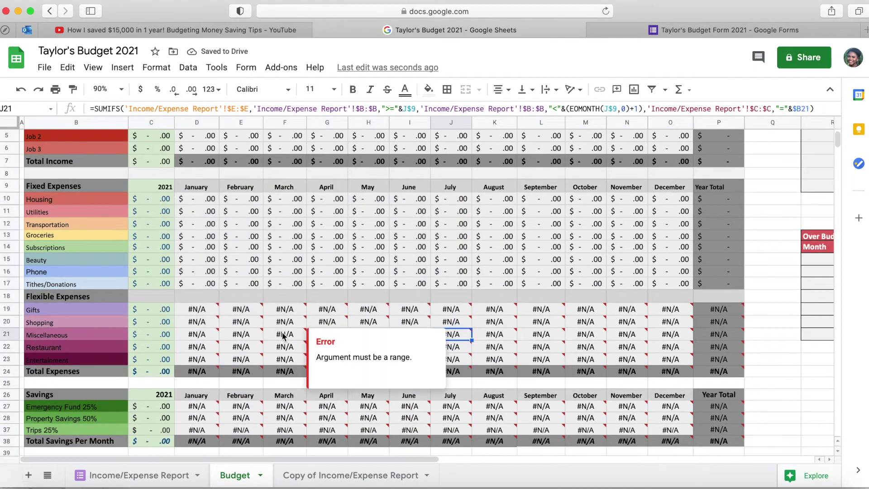
scroll(285, 336, "down", 1)
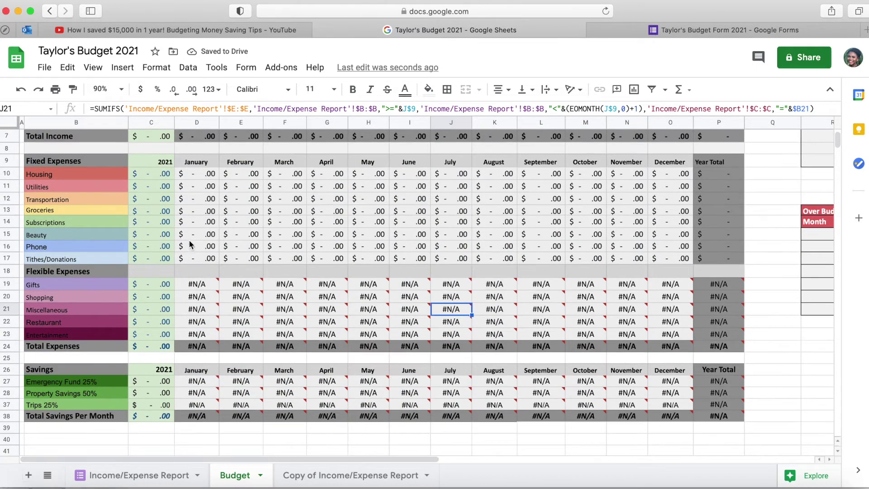
double_click(192, 285)
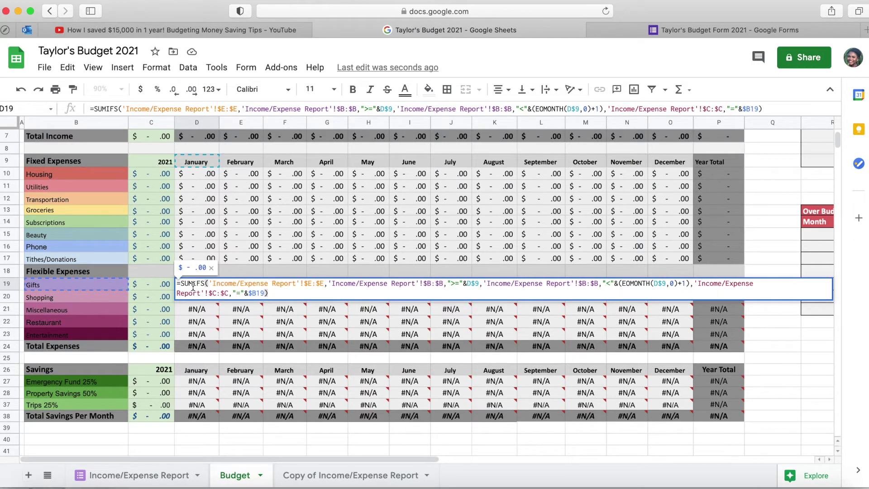
key("Escape")
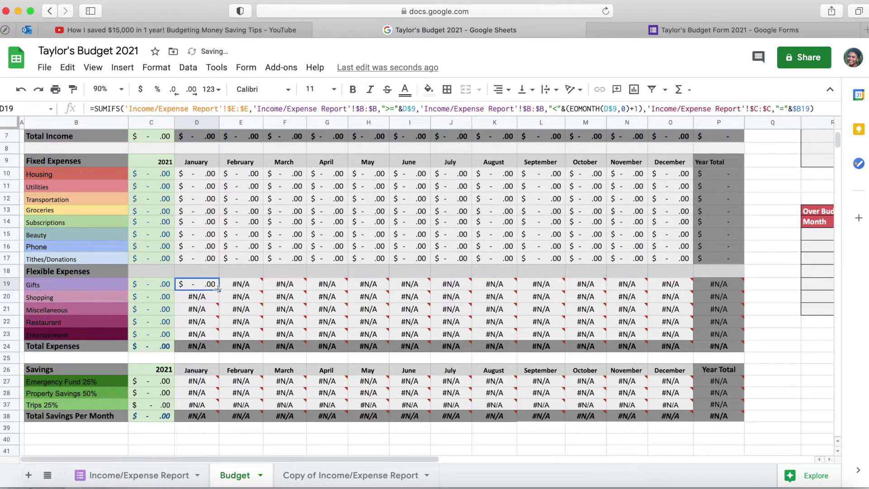
left_click_drag(218, 289, 665, 313)
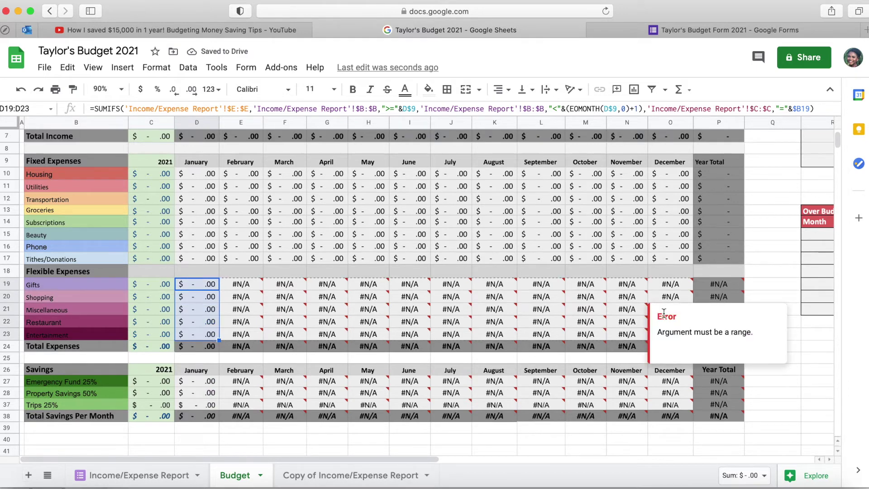
left_click(564, 346, "shift")
Step: Commit D38 as =D$7-D$24 and confirm the 25% Emergency Fund formula in D27
scroll(563, 344, "up", 3)
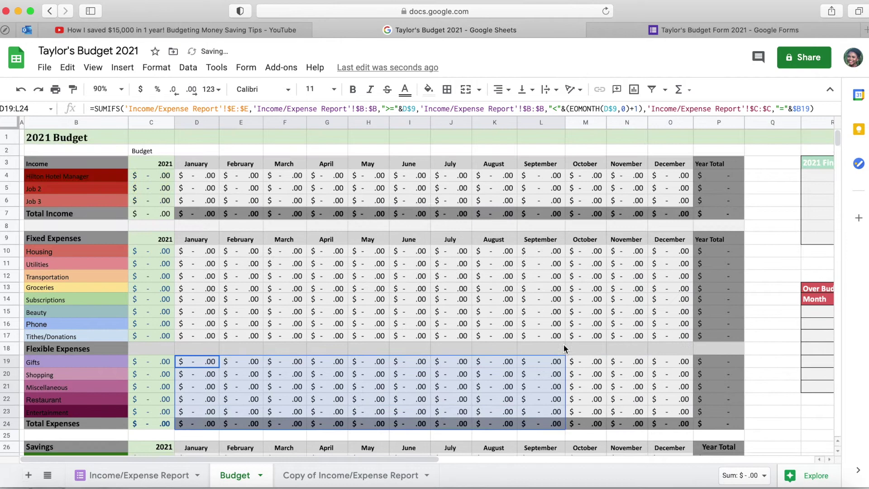
left_click(494, 289)
scroll(422, 351, "down", 3)
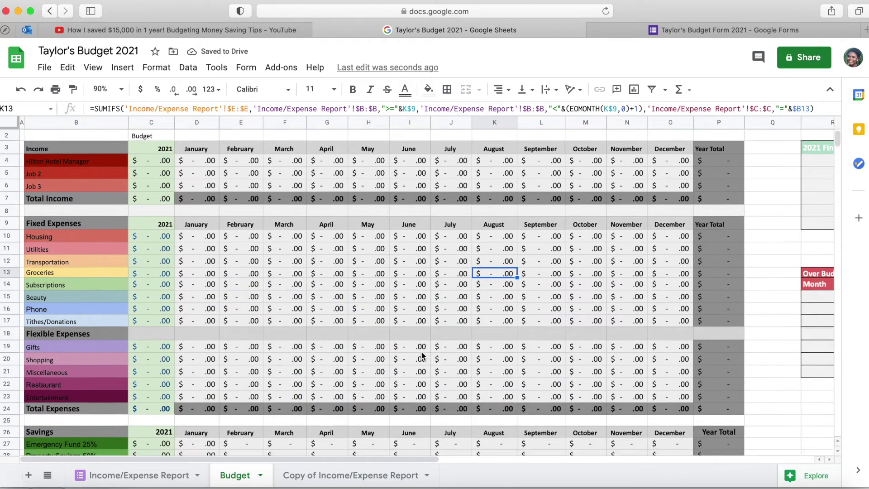
left_click(197, 424)
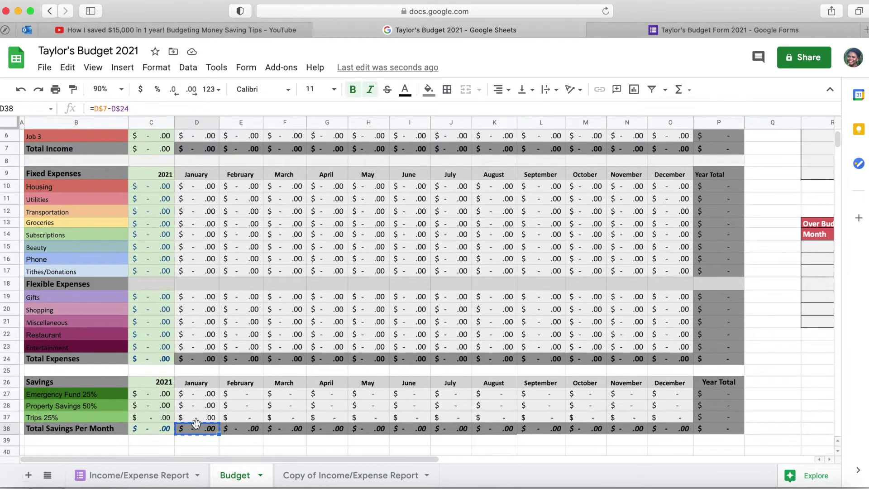
double_click(198, 428)
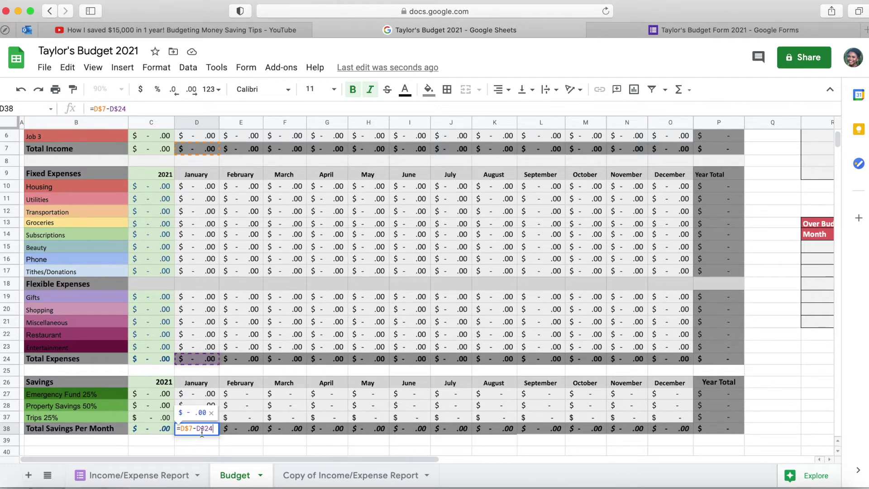
key("Return")
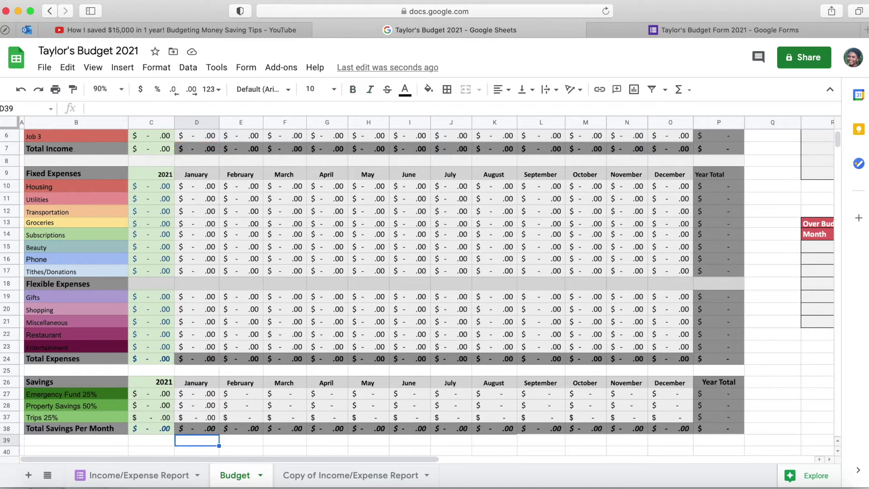
left_click(198, 394)
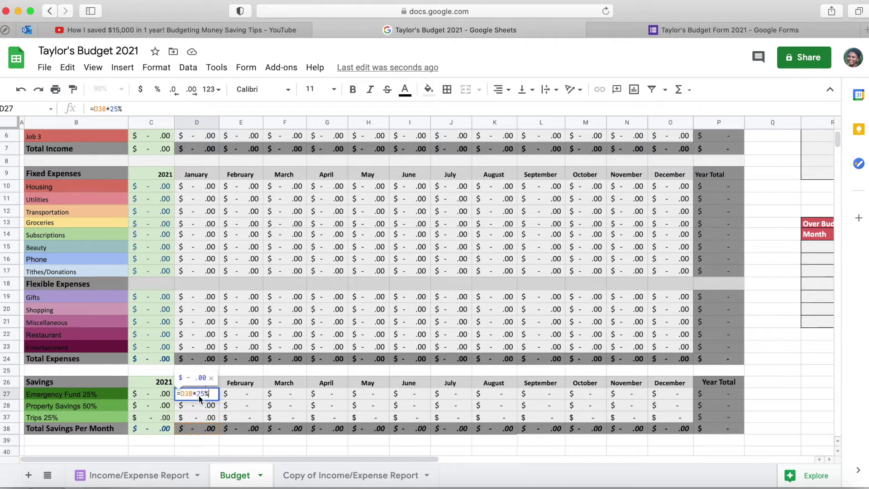
double_click(198, 395)
key("Return")
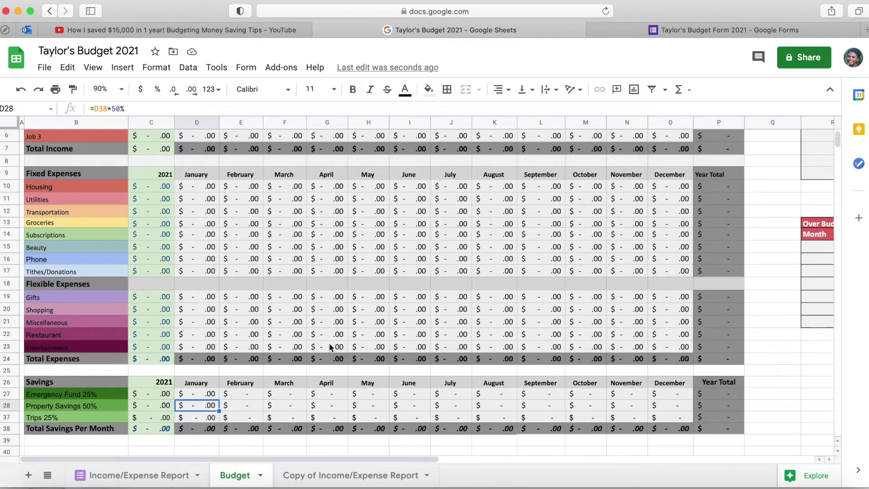
Step: Undo three edits with Cmd+Z to remove the copied Income/Expense Report sheet
scroll(329, 344, "up", 3)
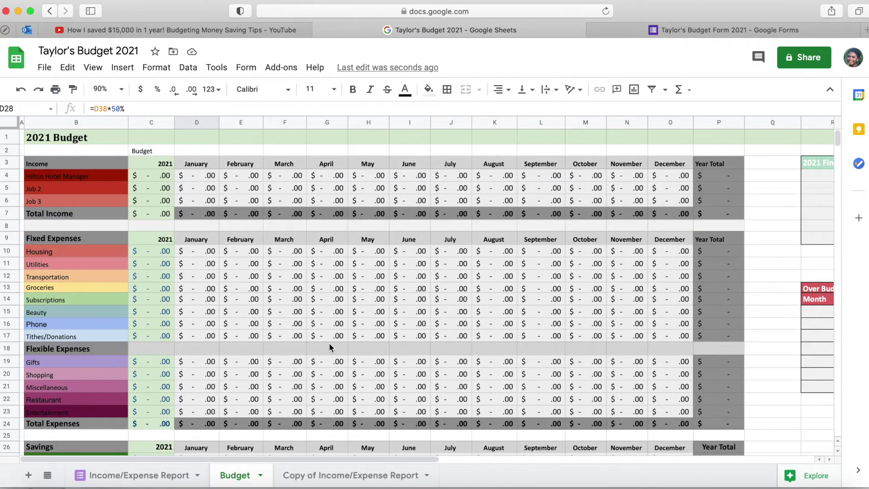
left_click(76, 243)
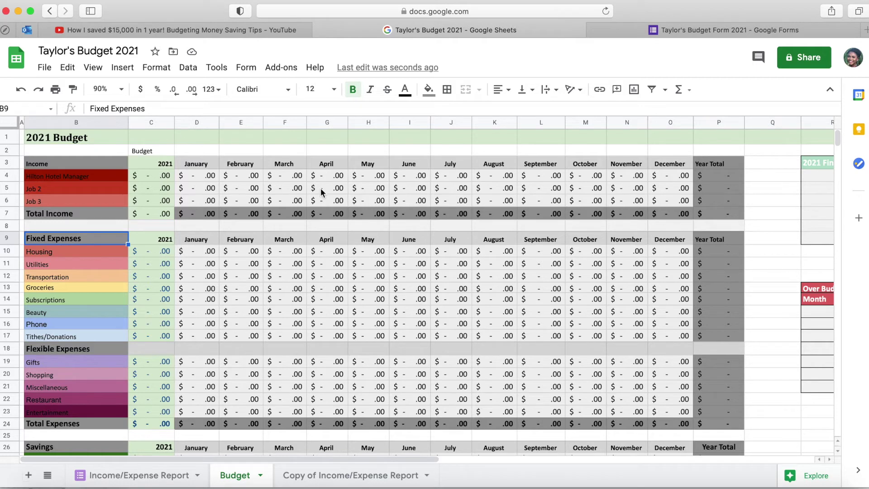
key("super+z")
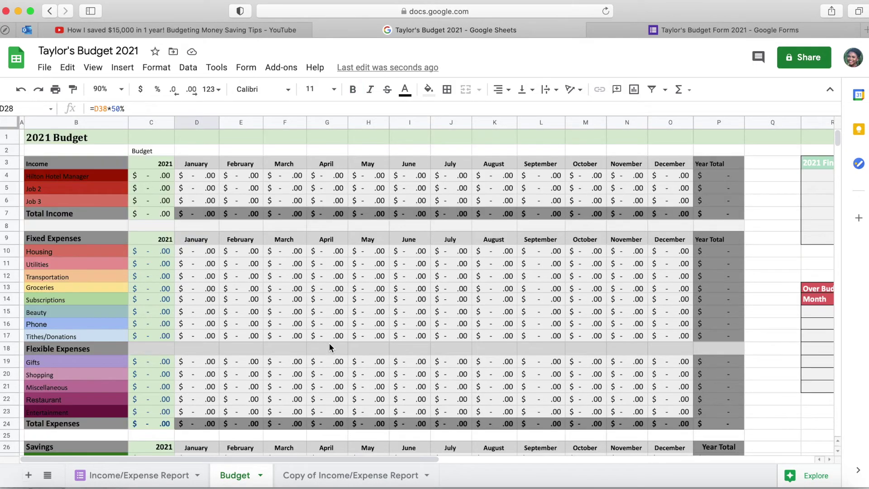
left_click(72, 238)
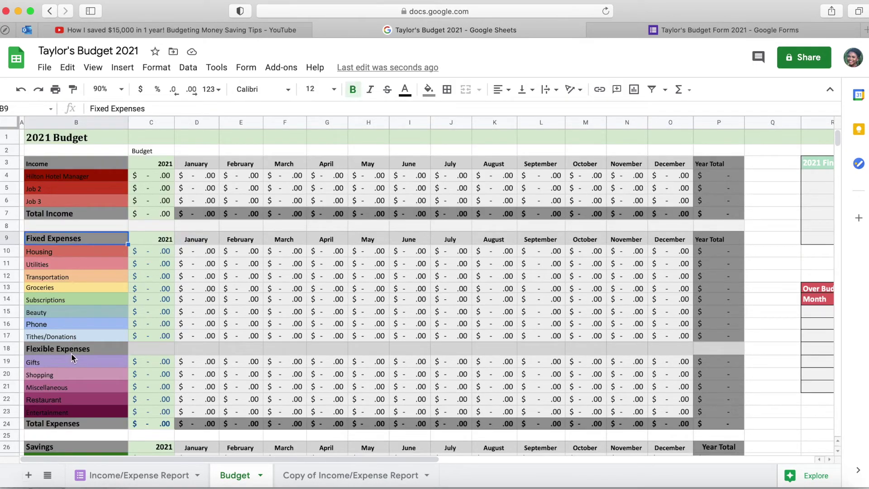
key("super+z")
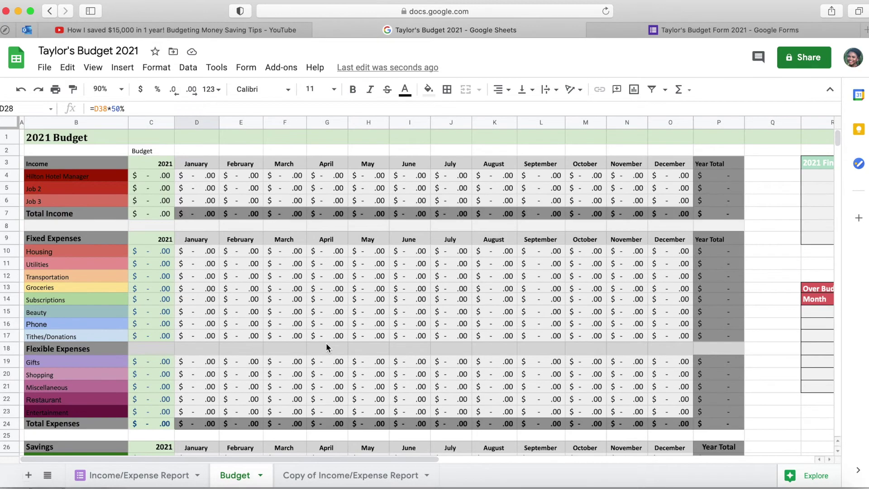
left_click(74, 243)
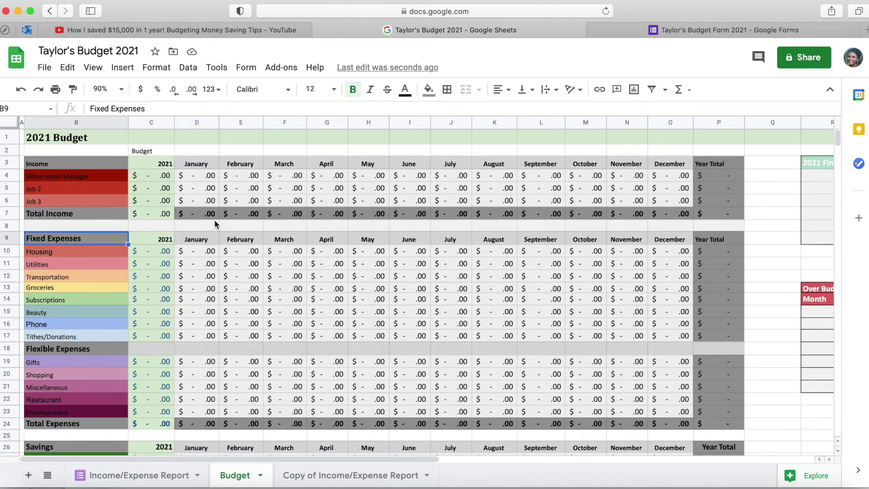
key("super+z")
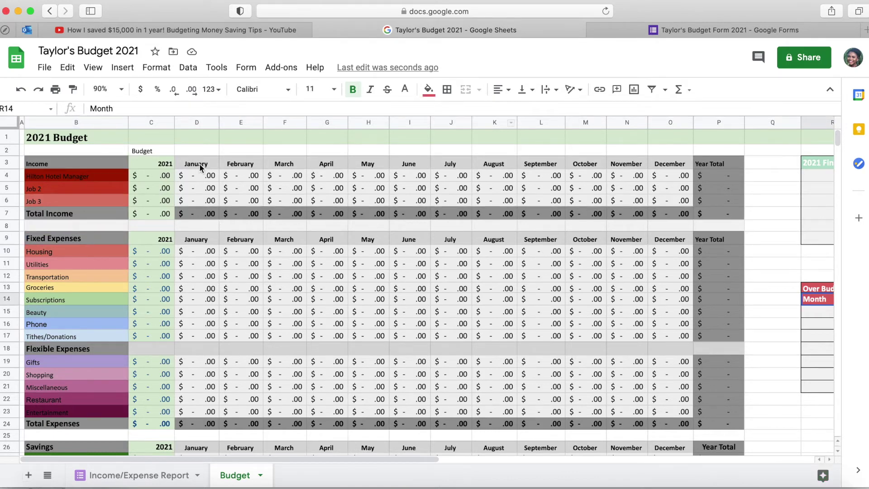
left_click(705, 32)
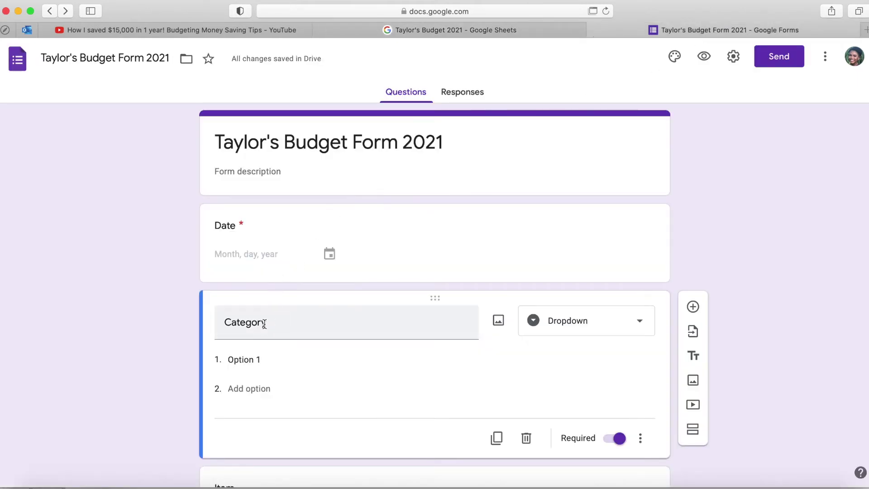
Step: Enter Category options Hilton Hotel Manager, Job 2, Job 3, Housing, Utilities, Transportation, Groceries
left_click(262, 358)
key("BackSpace")
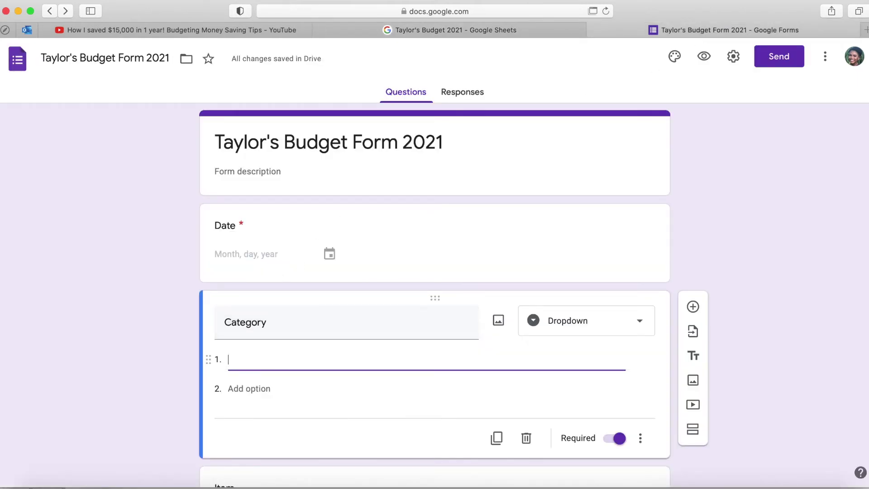
type("Hilton Hotel Manager")
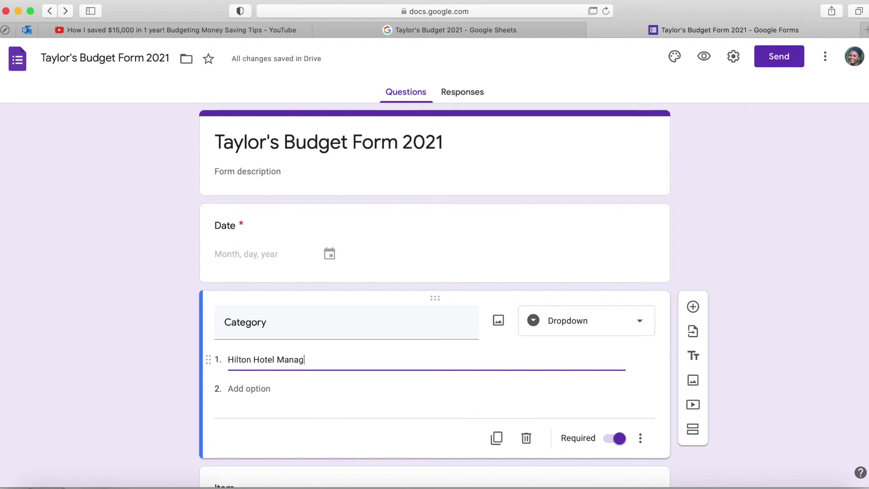
key("Return")
type("Job 2")
key("Return")
type("Job 3")
key("Return")
type("Housing")
key("Return")
type("Utilities")
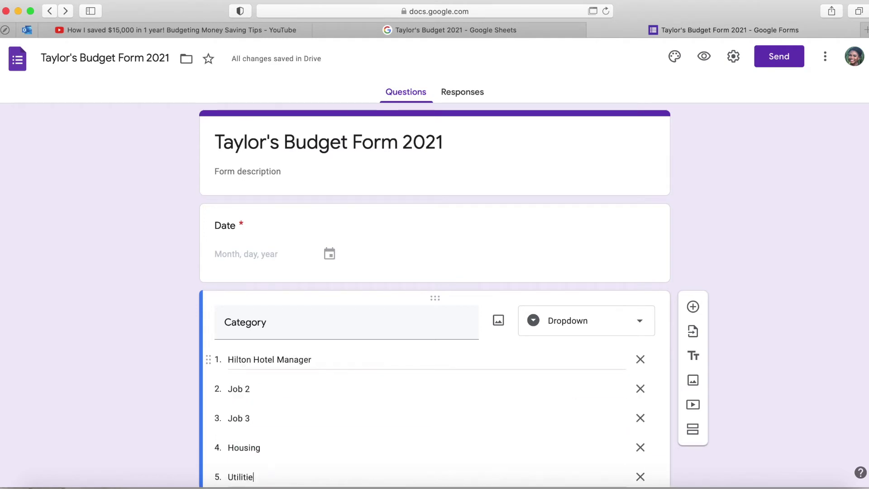
key("Return")
type("Transportation")
key("Return")
type("Groceries")
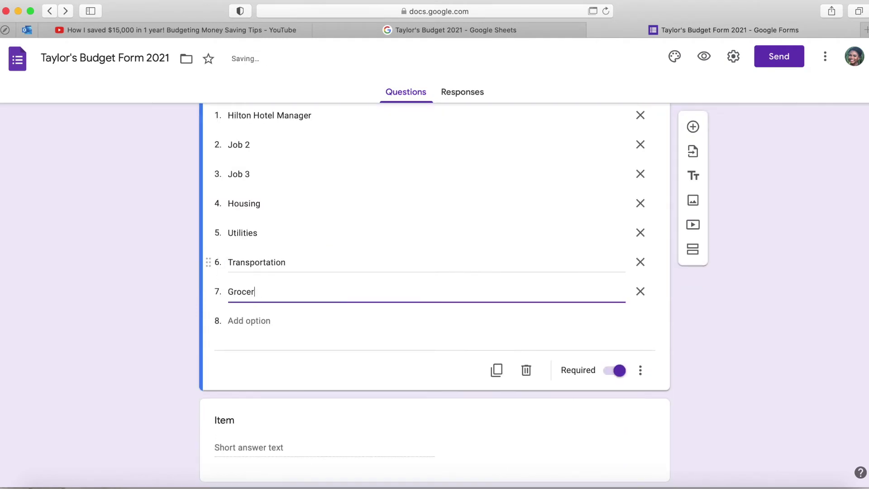
key("Return")
Step: Paste categories Beauty through Miscellaneous, then add Restaurant and Entertainment
type("Beauty Phone Tithes/Donations Gifts Shopping Miscellaneous")
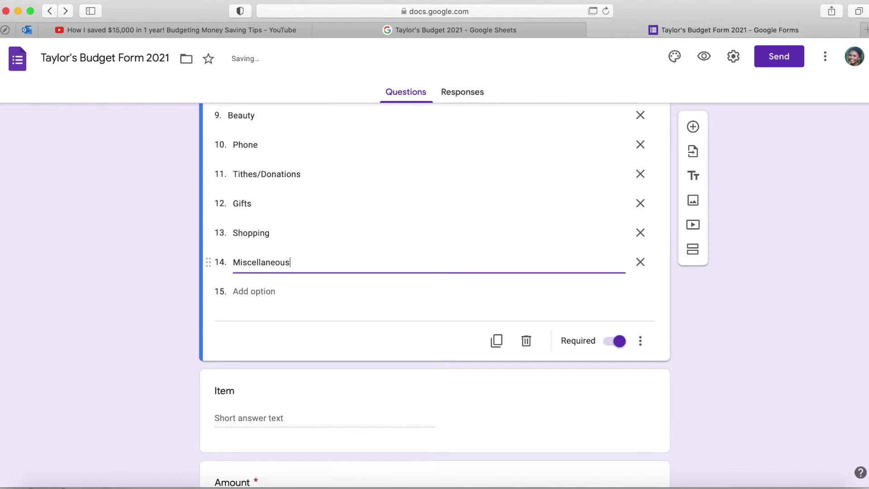
key("Return")
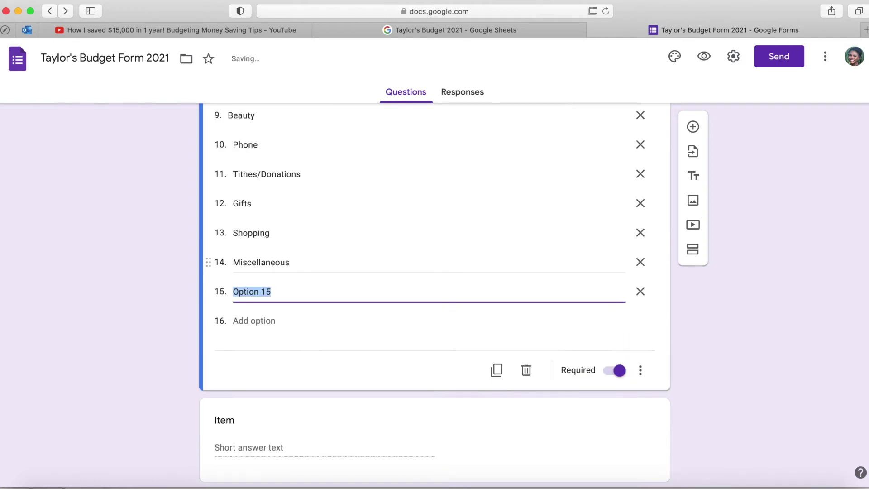
type("Restauran")
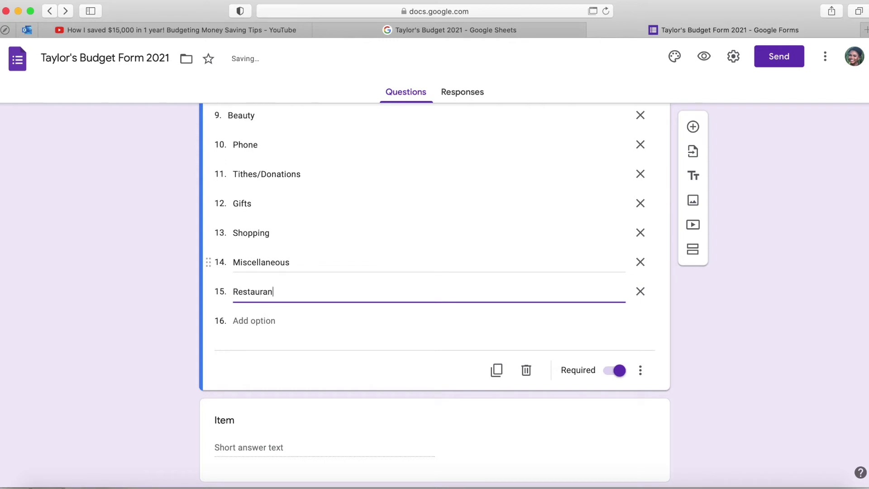
type("t")
key("Return")
type("Ent")
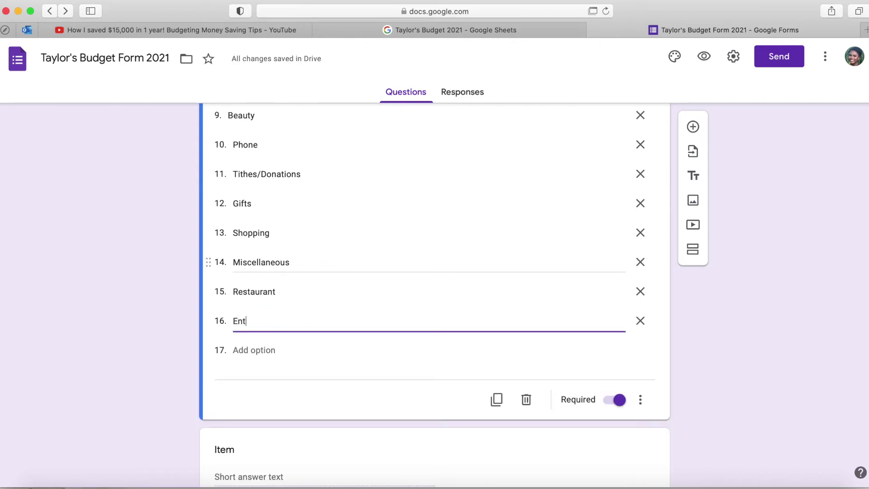
type("ertain")
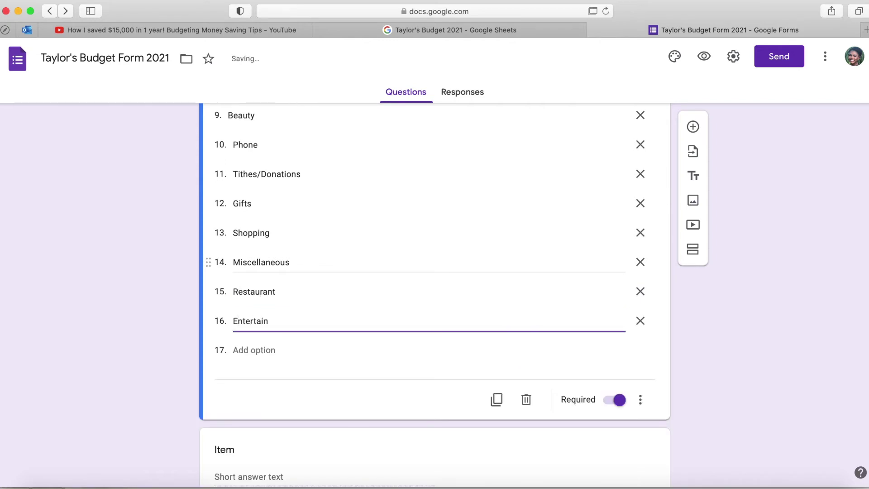
type("ment")
scroll(789, 173, "up", 15)
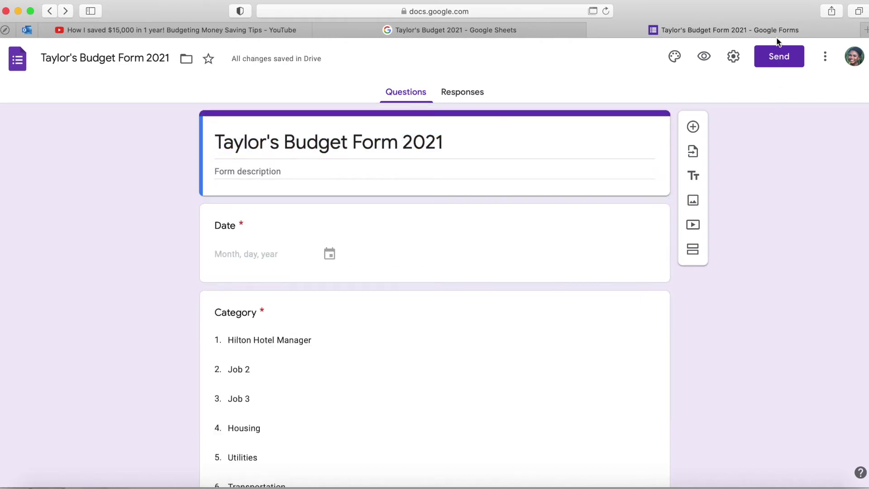
left_click(775, 57)
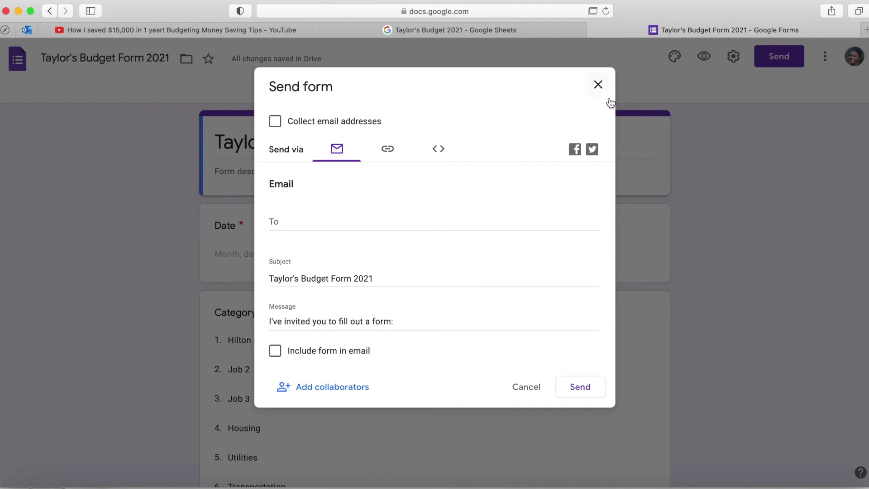
Step: Address the budget form invitation to your own contact from the autocomplete list and send it
left_click(283, 221)
type("whi")
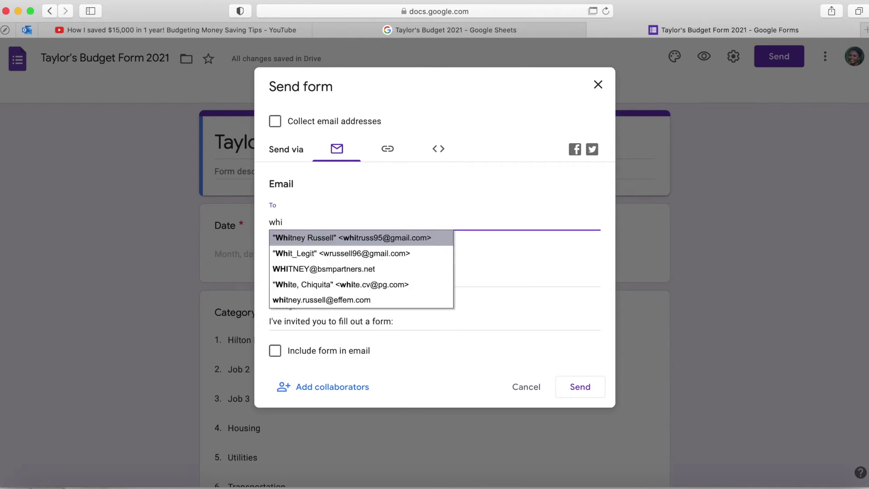
left_click(334, 239)
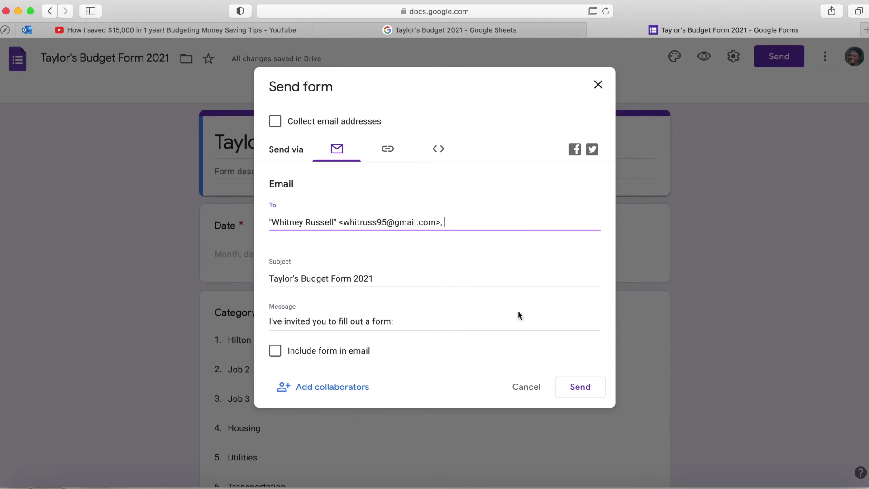
left_click(578, 390)
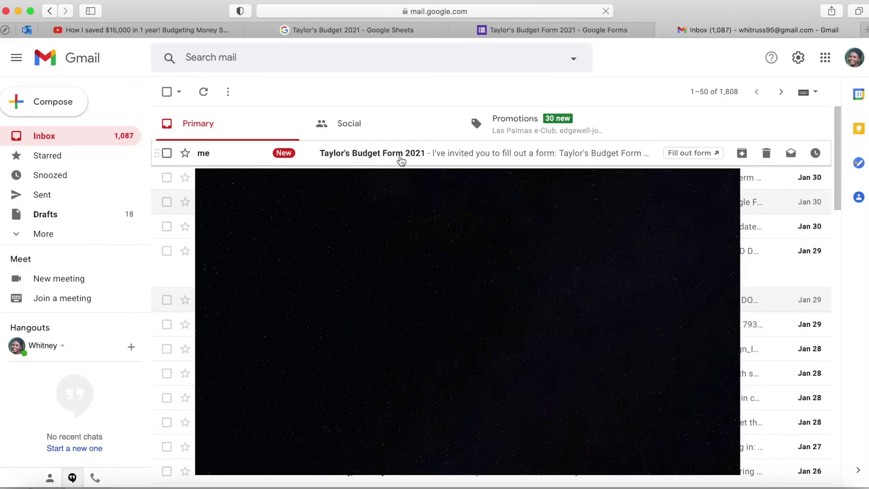
Step: Open the Taylor's Budget Form 2021 invitation e-mail and launch the live form at its Date field
left_click(392, 161)
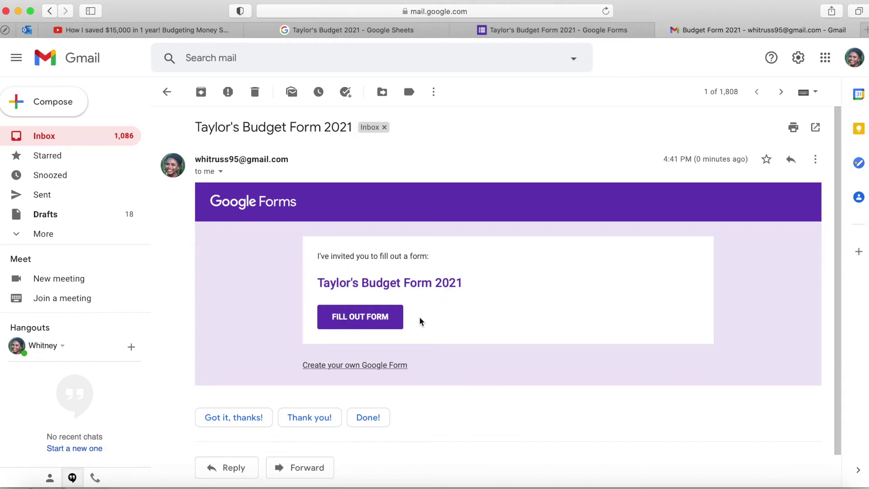
left_click(371, 316)
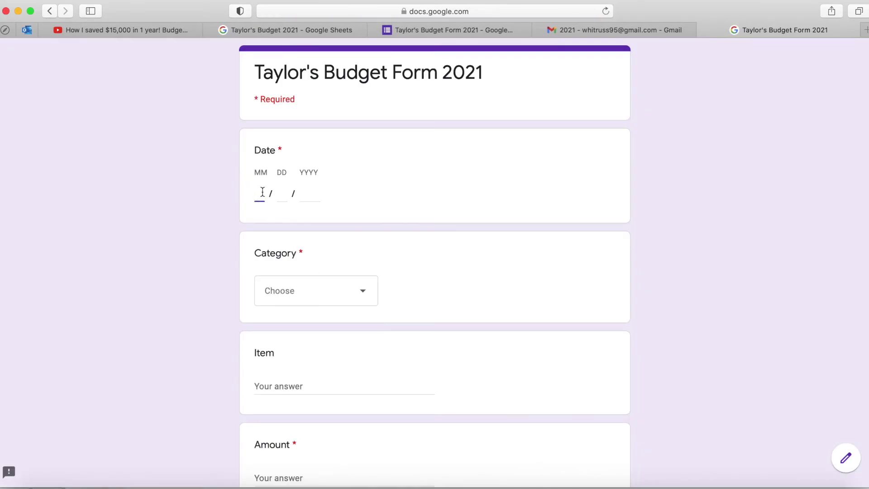
left_click(262, 192)
Step: Fill in date 01/31/2021, category Groceries and item Kroger on the form
type("01312021")
left_click(345, 292)
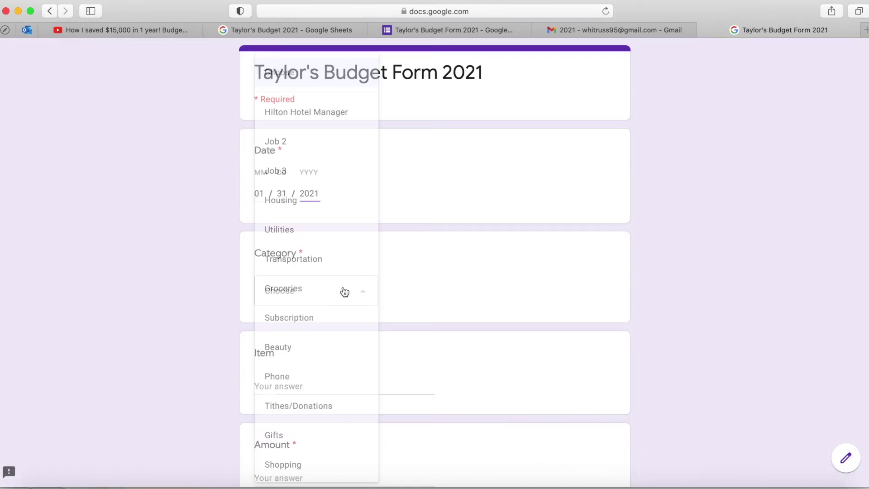
left_click(320, 290)
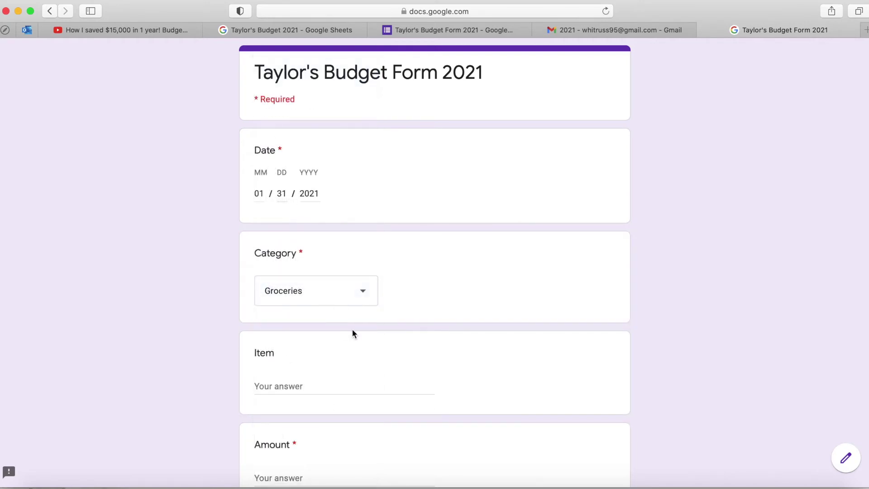
scroll(353, 333, "down", 3)
left_click(331, 316)
type("Kr")
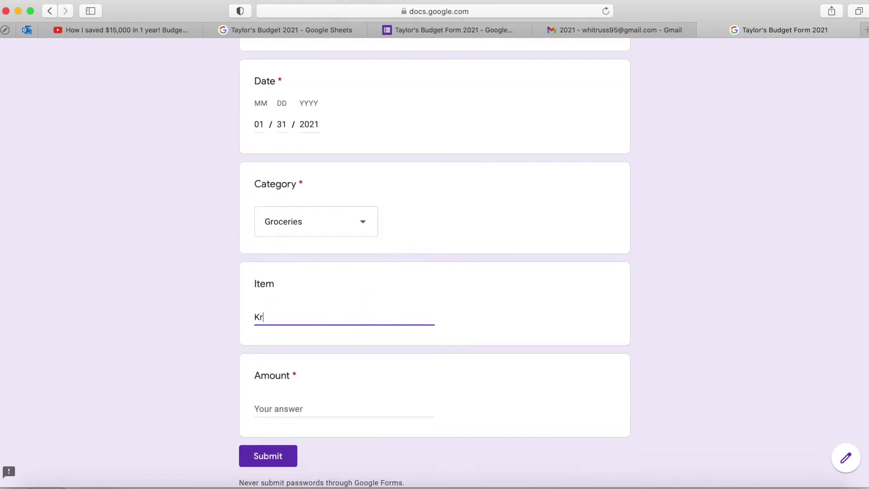
type("oger")
Step: Enter the amount 25.36, submit the response and return to the form editor
left_click(316, 407)
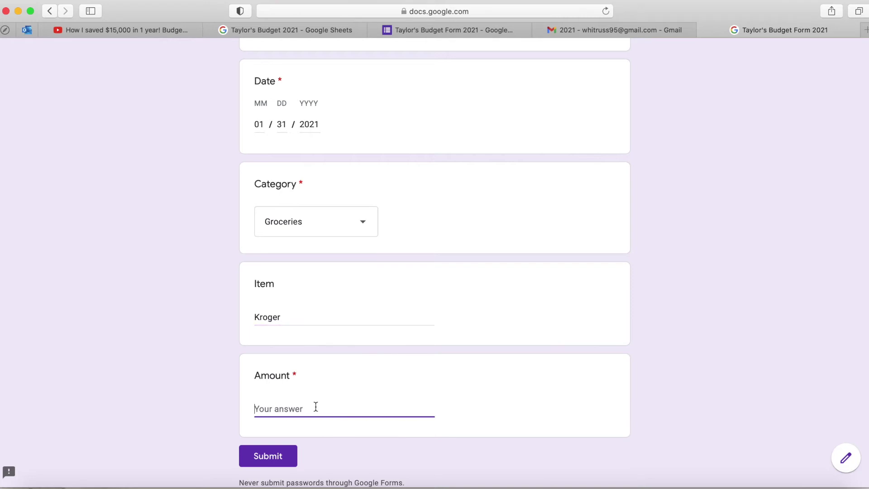
type("25.36")
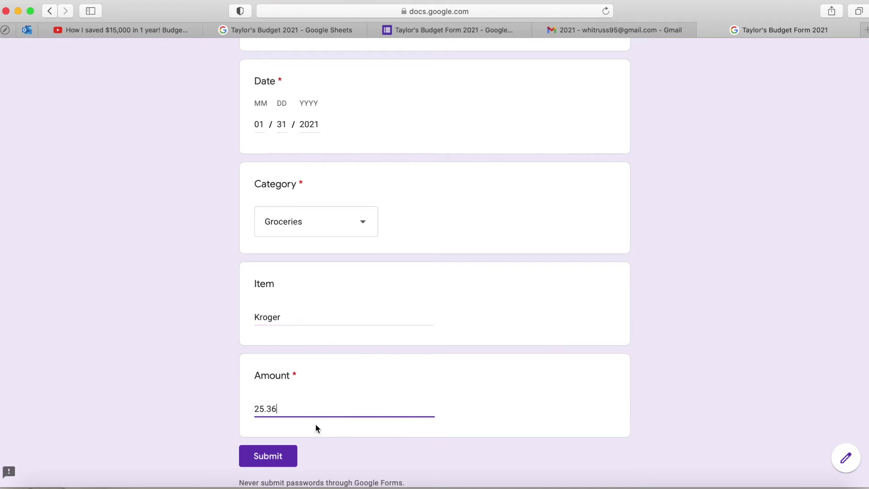
left_click(278, 456)
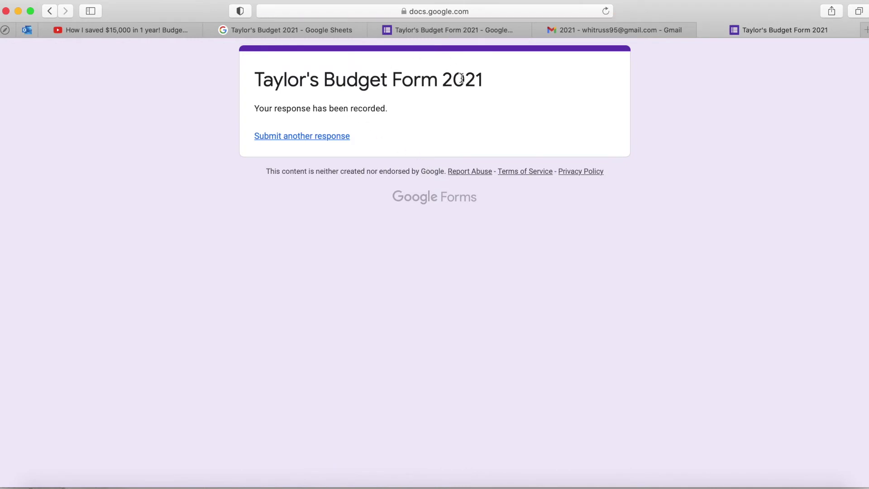
left_click(449, 31)
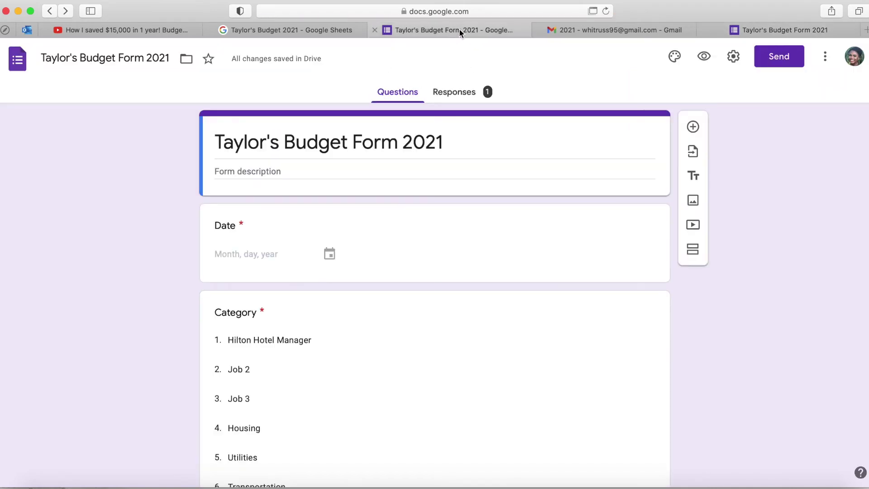
Step: Verify the Income/Expense Report row (1/31/2021, Groceries, Kroger, 25.36), then return to the Budget sheet
left_click(300, 31)
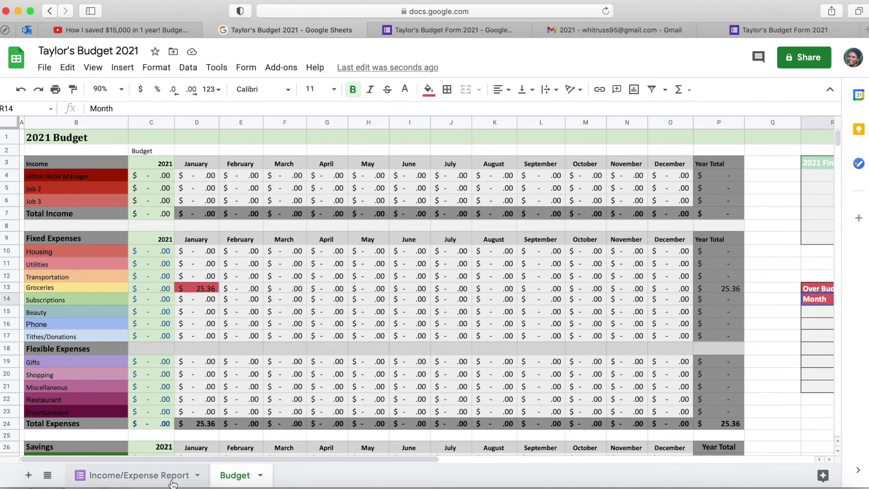
left_click(154, 476)
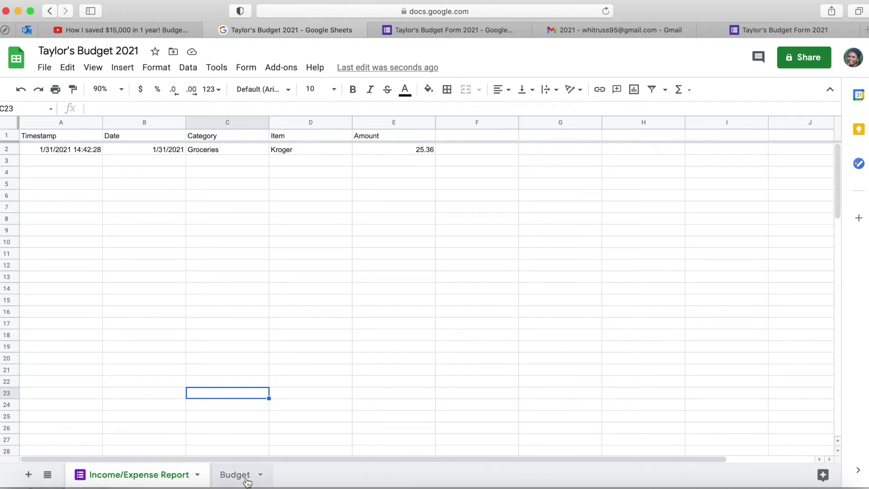
left_click(385, 152)
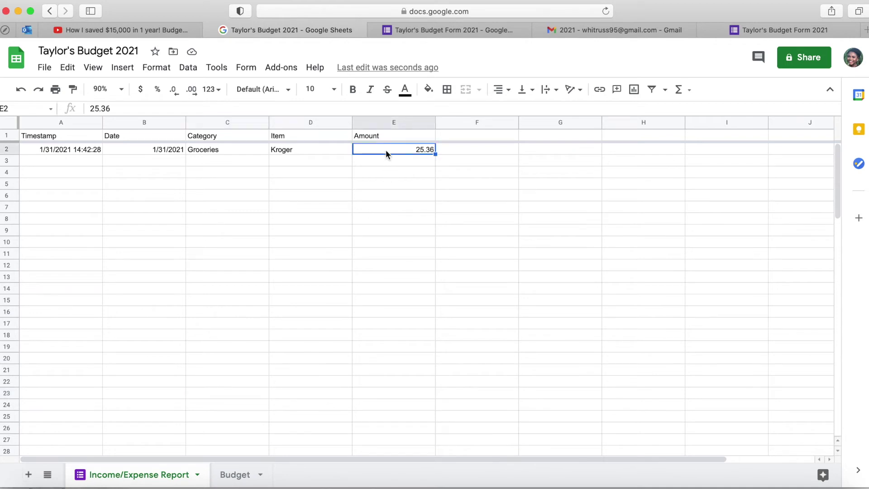
left_click(323, 152)
left_click(209, 152)
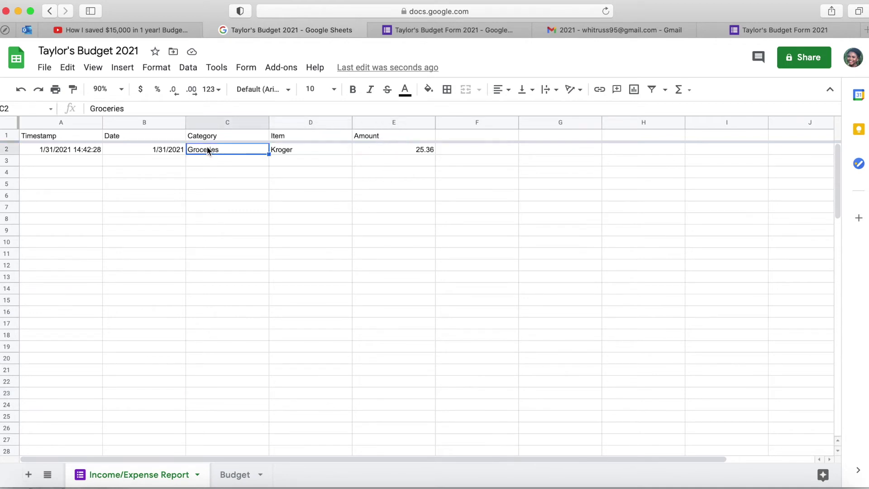
left_click(158, 152)
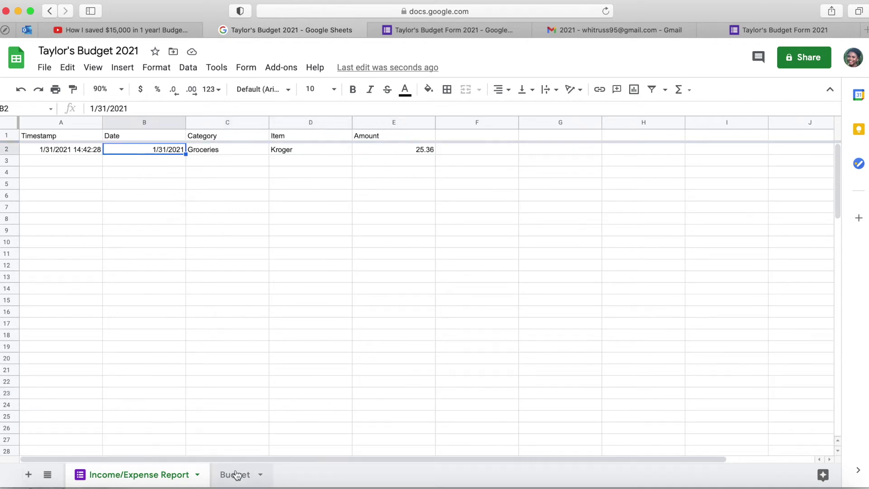
left_click(235, 474)
left_click(199, 290)
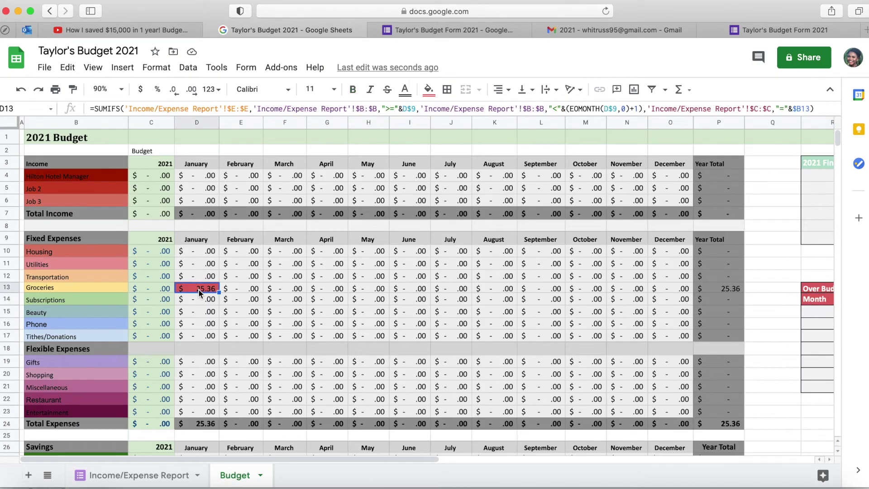
left_click(59, 290)
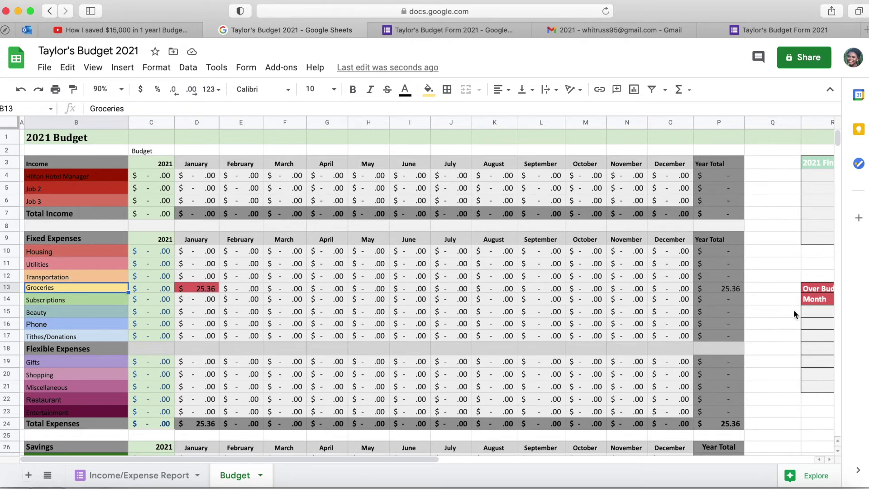
left_click(814, 313)
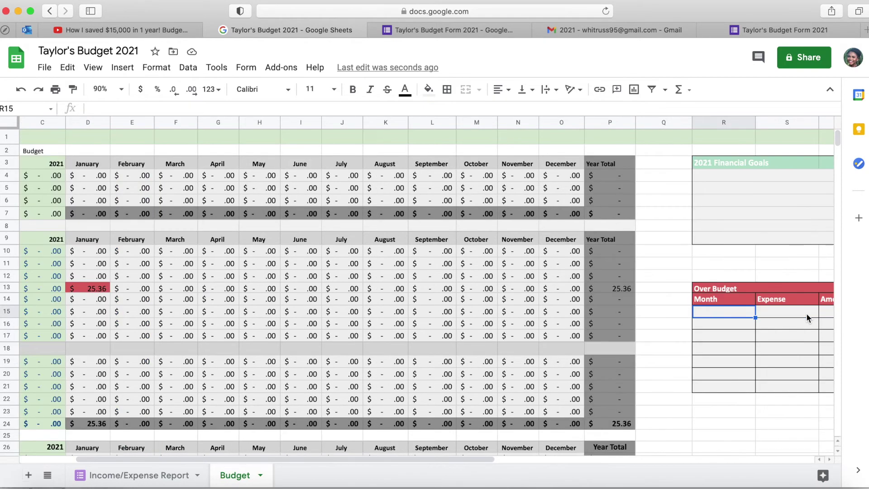
scroll(775, 327, "right", 1)
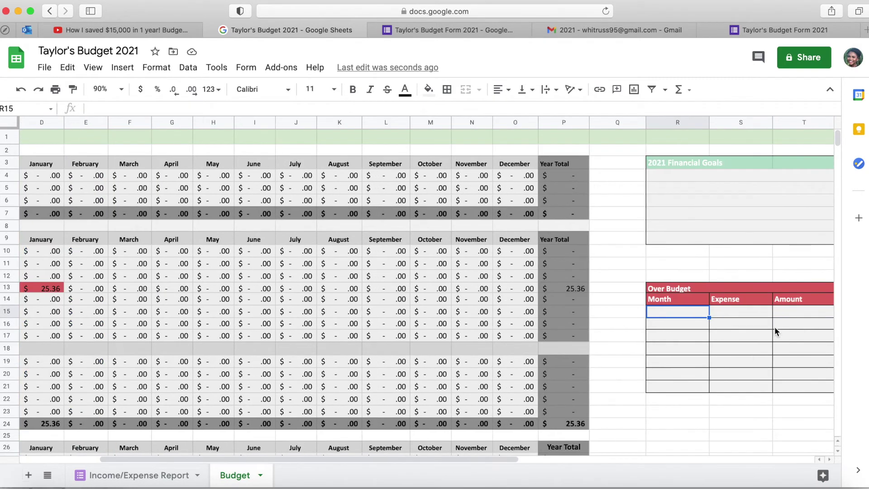
left_click(751, 314)
left_click(781, 313)
scroll(780, 313, "right", 3)
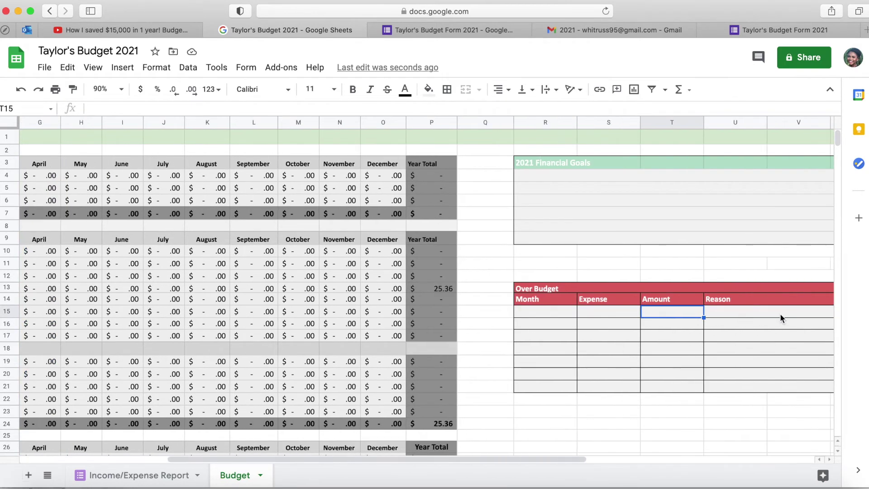
left_click(743, 312)
scroll(556, 308, "left", 6)
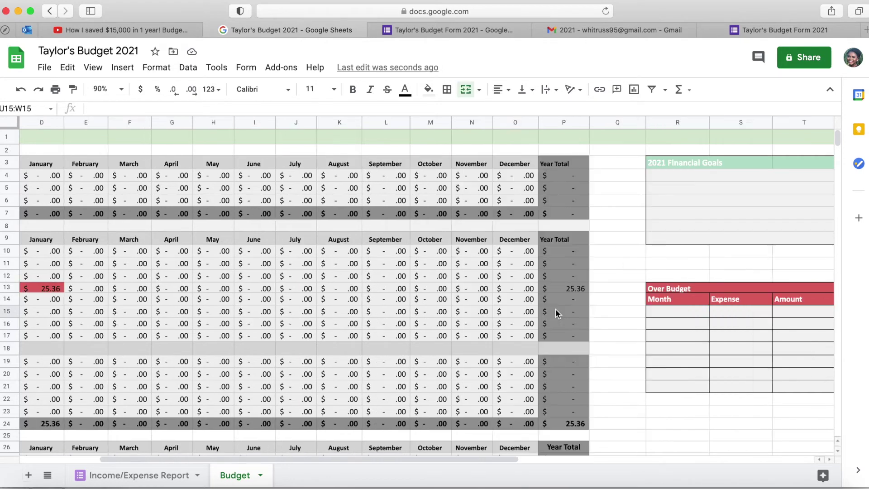
left_click(155, 287)
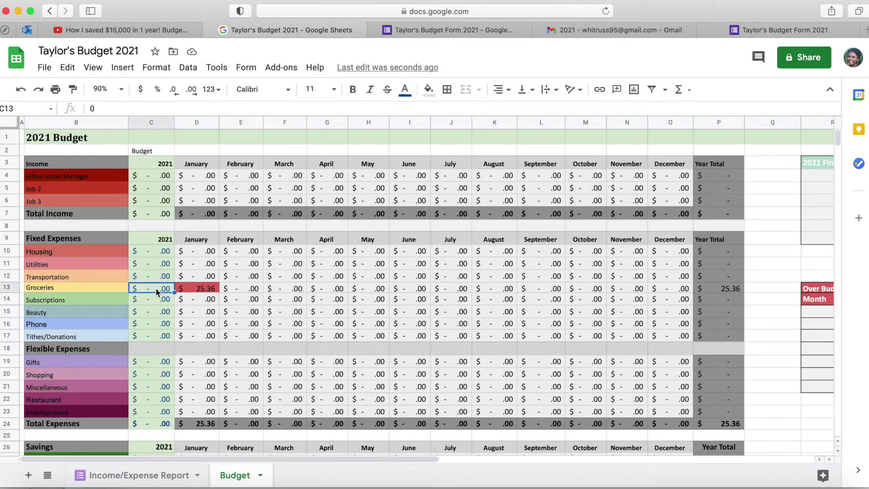
Step: Enter 150 as the Groceries budget in C13 and check its Year Total formula
type("150")
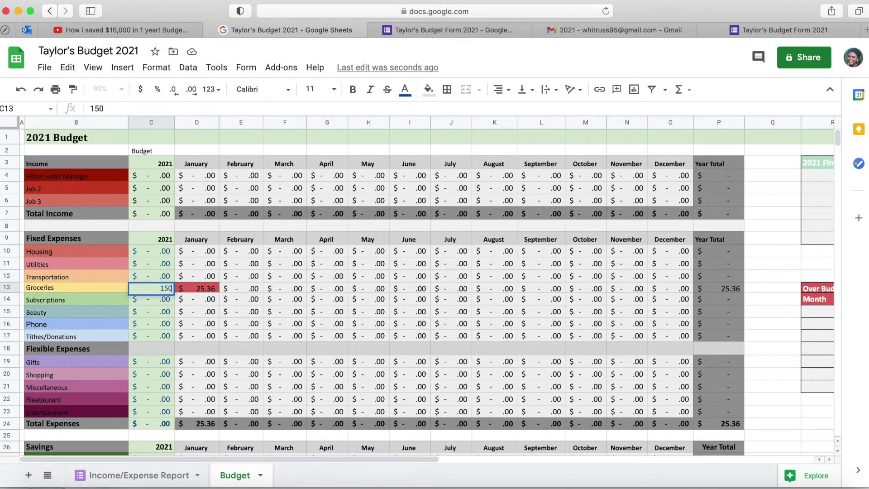
left_click(243, 312)
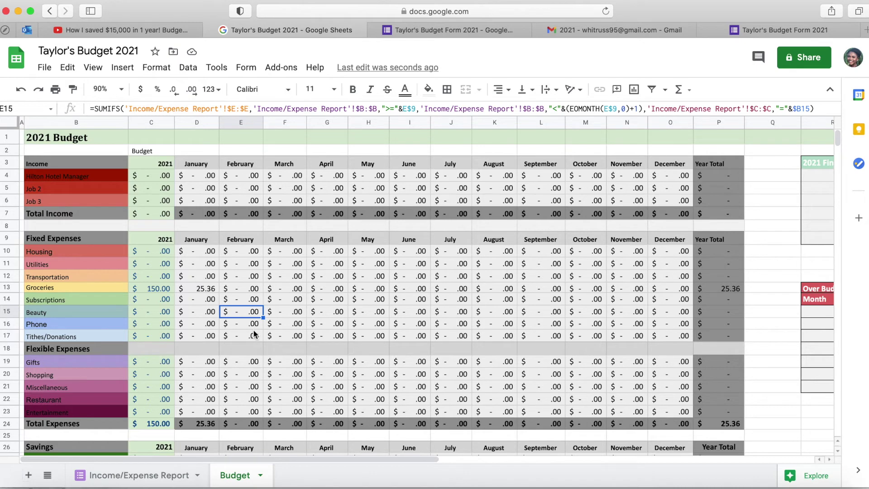
left_click(719, 291)
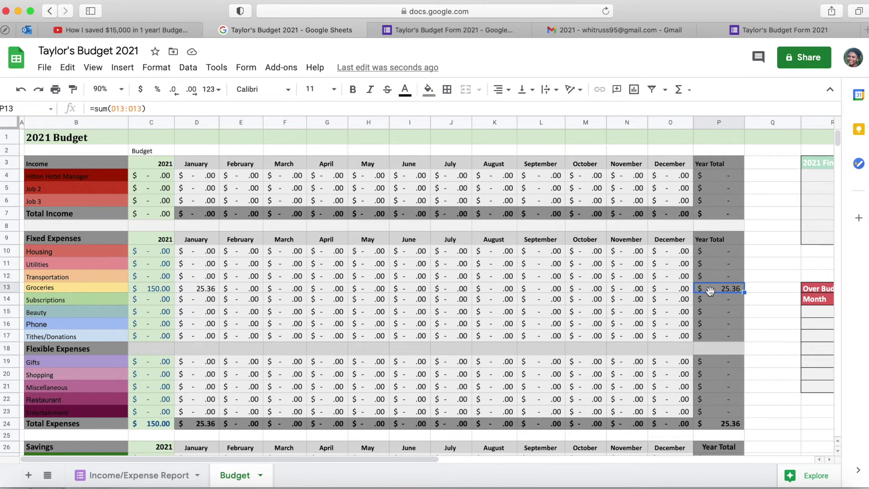
Step: Check the Total Expenses Year Total formula in P24 and go to the Income/Expense Report sheet
scroll(713, 412, "down", 2)
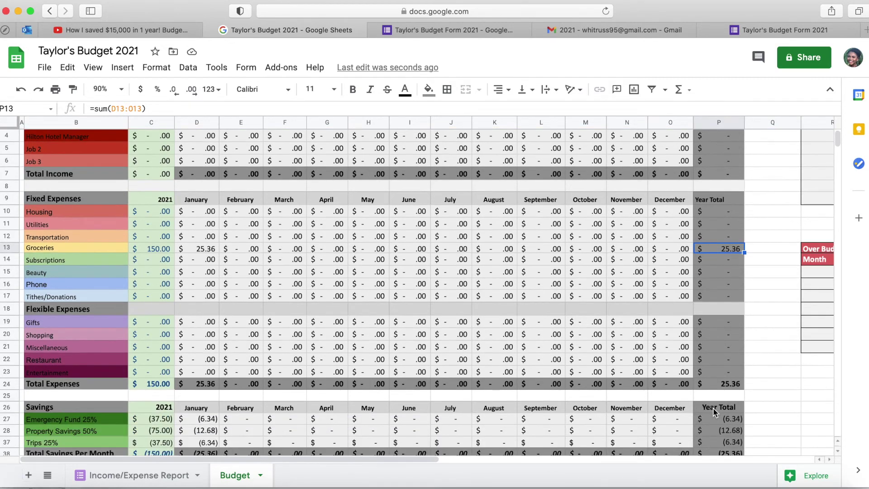
left_click(721, 389)
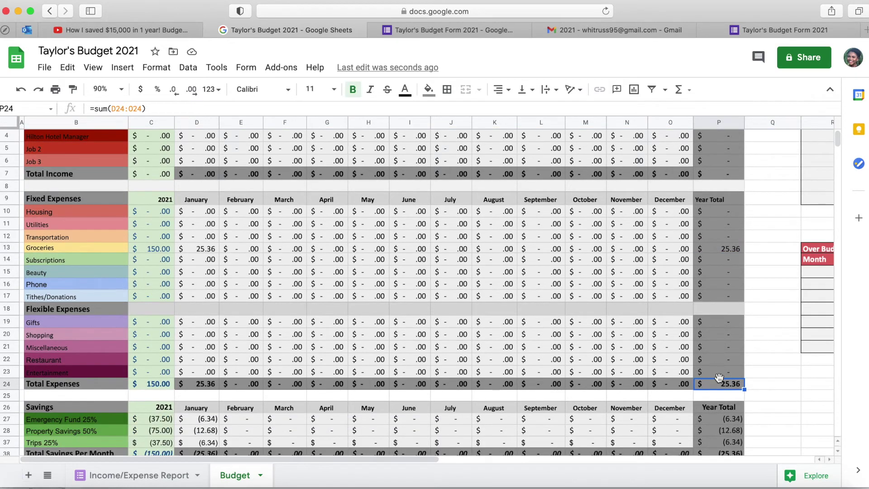
scroll(730, 380, "down", 2)
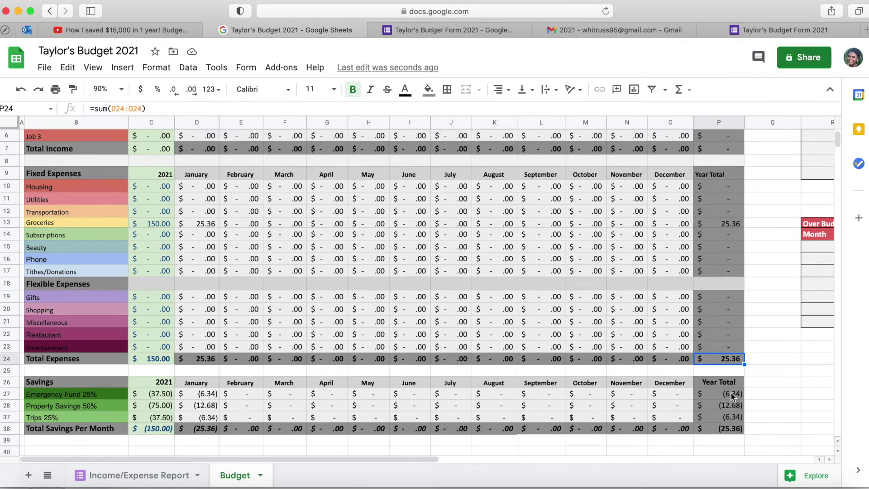
left_click(139, 475)
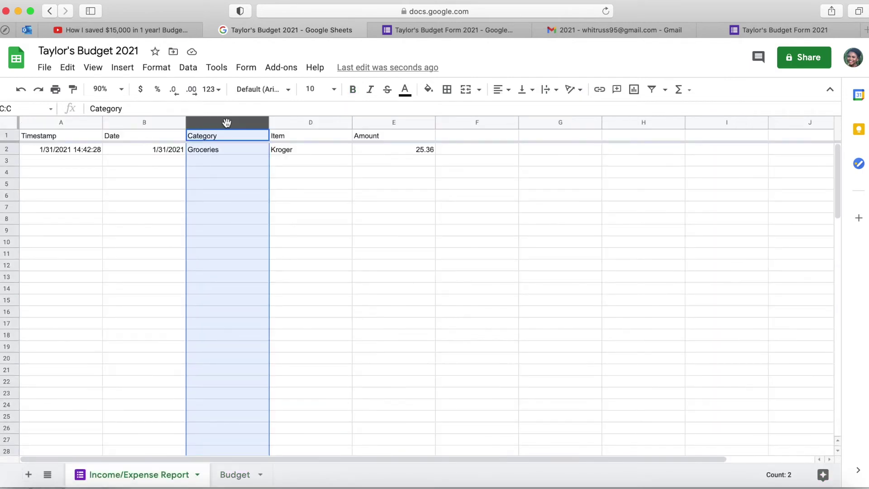
Step: Select the Groceries category in C2, return to the Budget sheet and check P13's Year Total
left_click(226, 149)
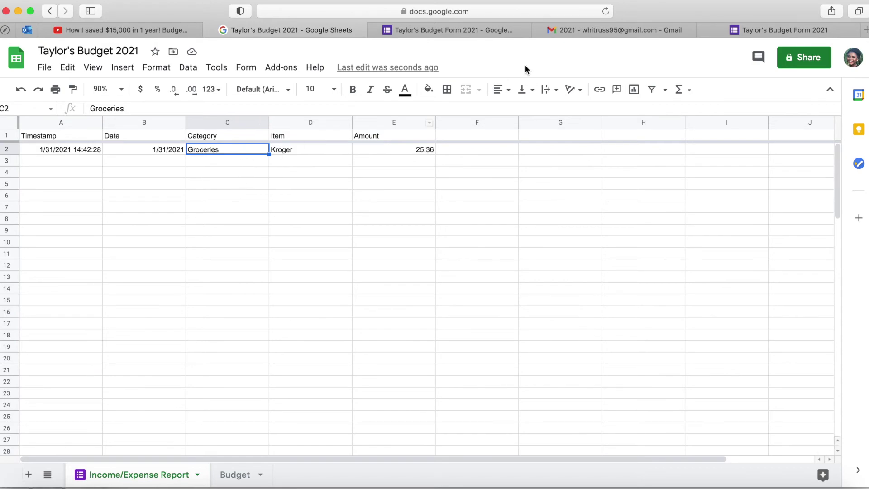
key("alt+Down")
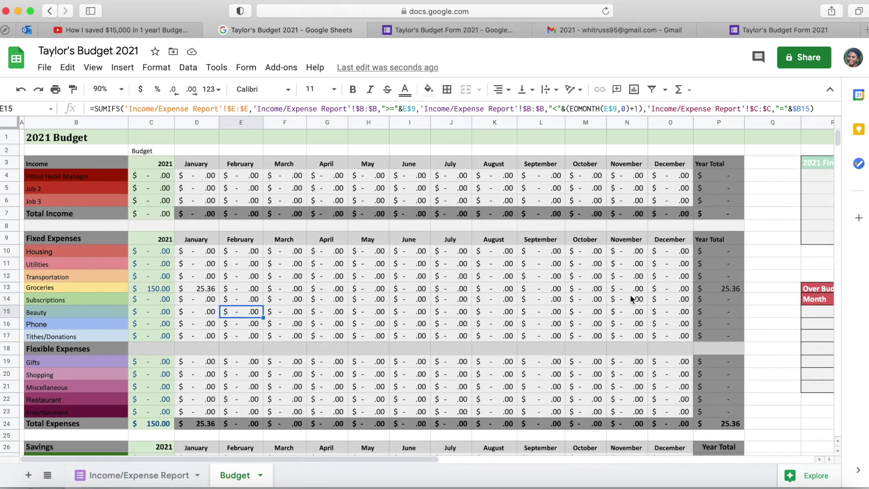
left_click(717, 290)
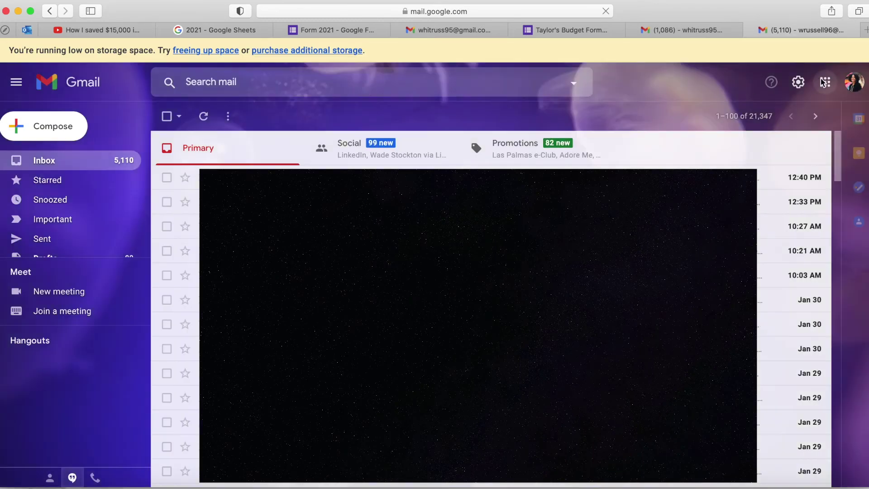
Step: Open Google Drive from the Google apps grid in Gmail
left_click(823, 89)
left_click(823, 89)
left_click(825, 82)
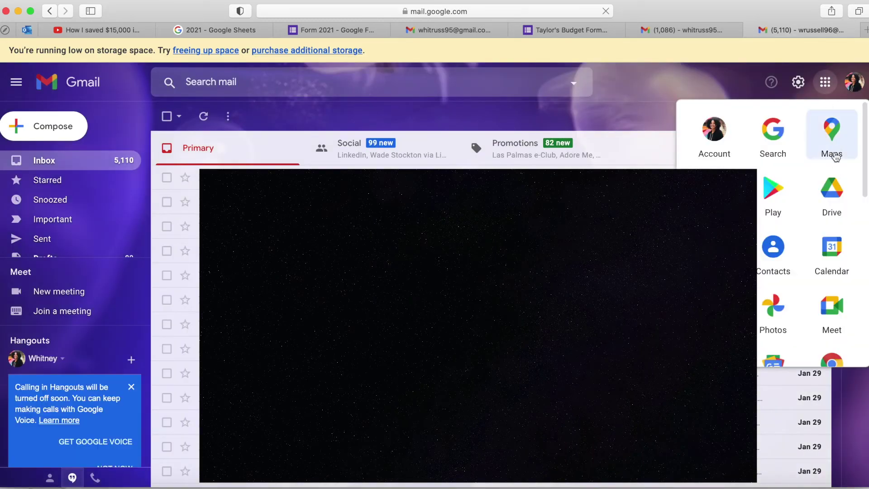
left_click(832, 195)
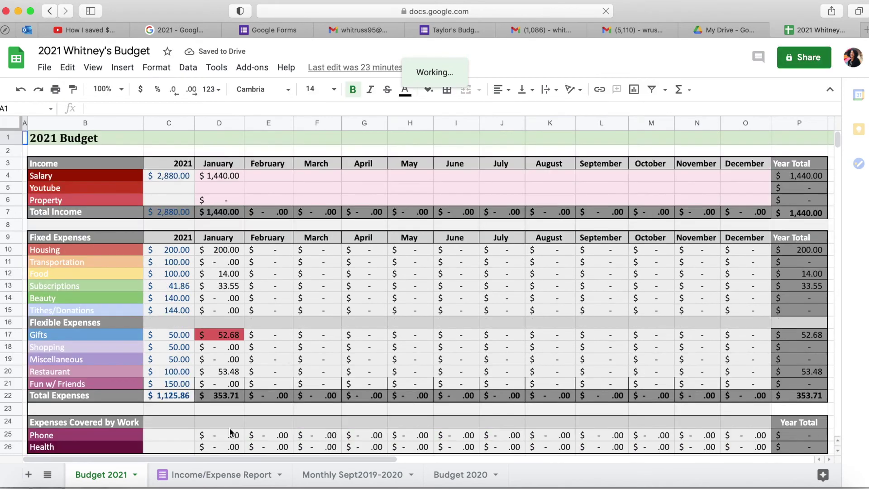
left_click(232, 474)
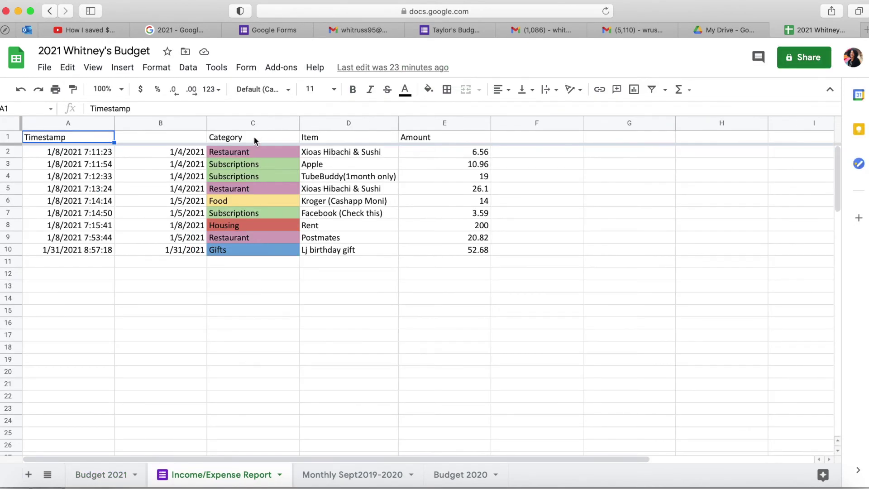
left_click(254, 123)
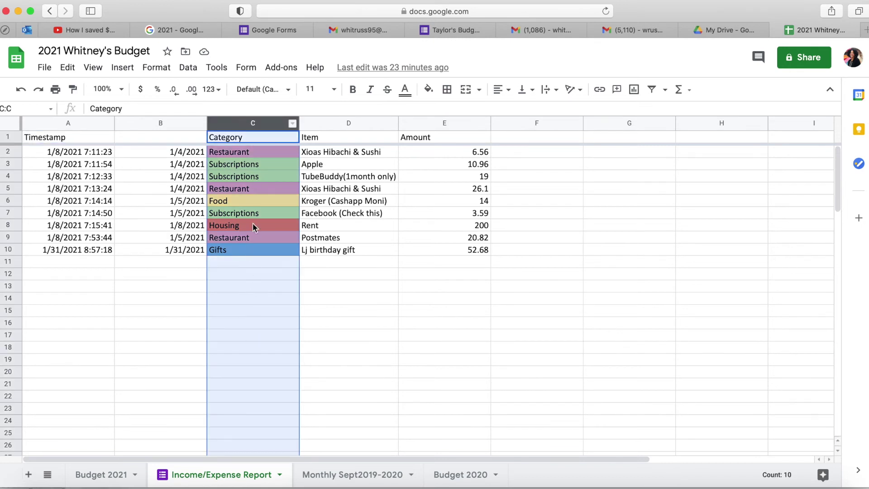
left_click(98, 476)
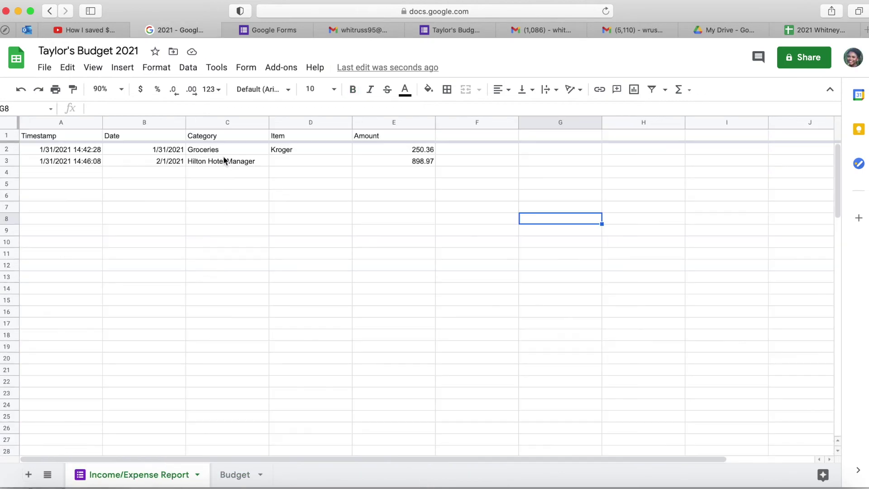
Step: Select the Category column C and start a conditional formatting rule for it
left_click(223, 149)
left_click(227, 122)
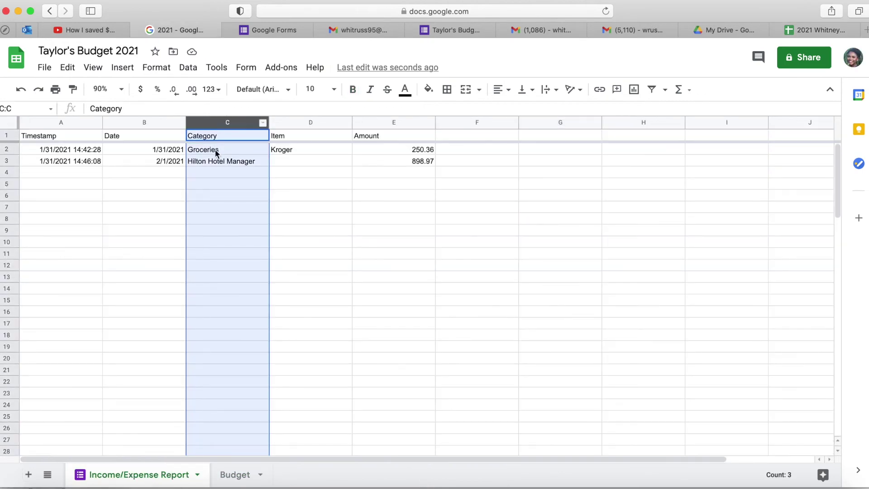
left_click(157, 68)
mouse_move(198, 279)
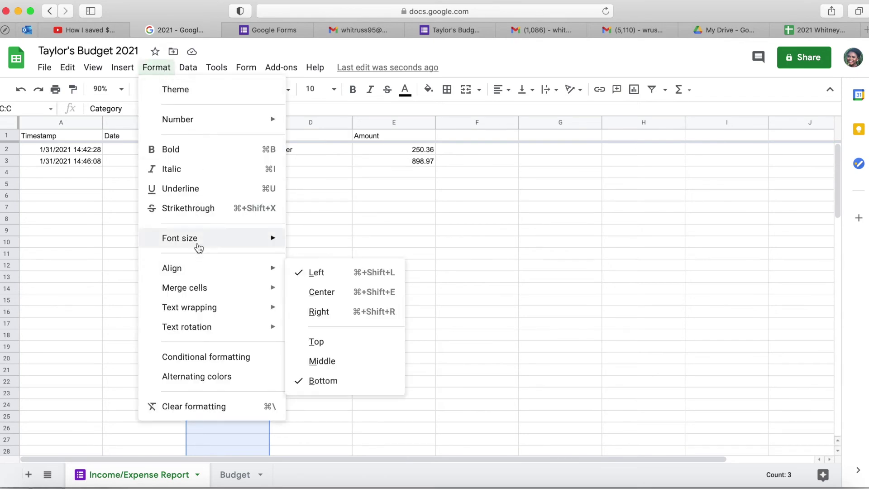
left_click(184, 358)
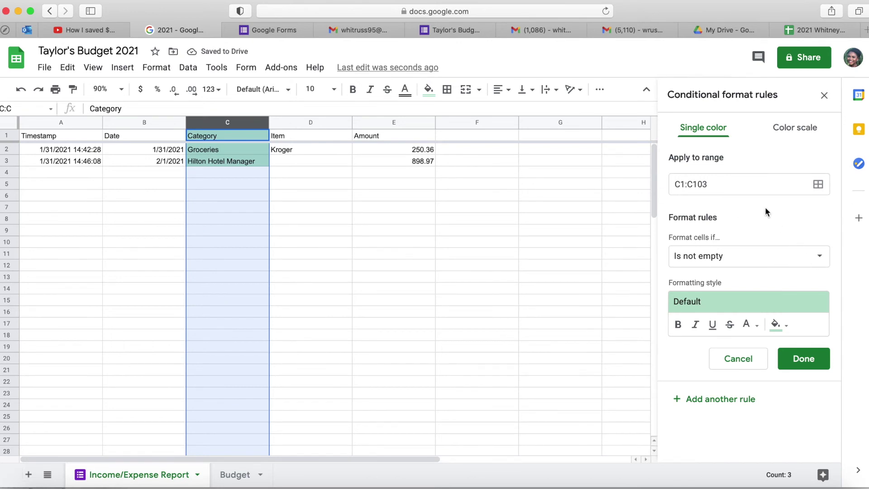
Step: Set the rule to 'Text is exactly' Hilton Hotel Manager with a dark red fill
left_click(747, 259)
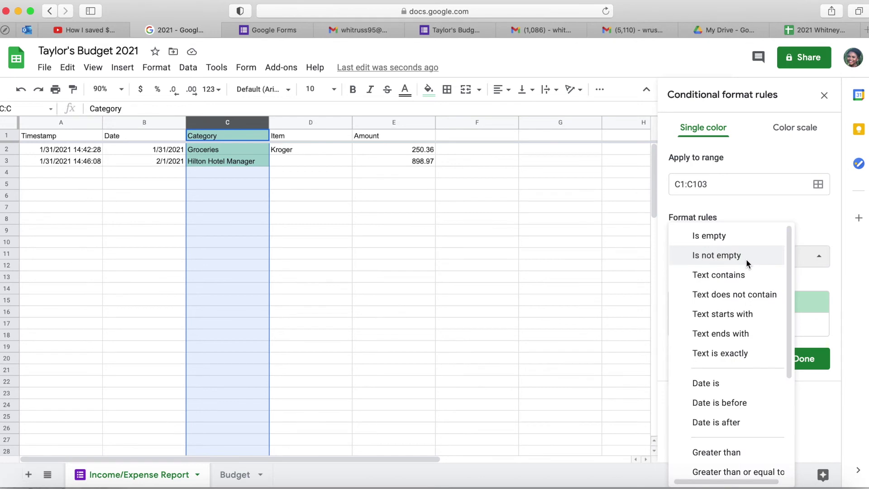
left_click(740, 354)
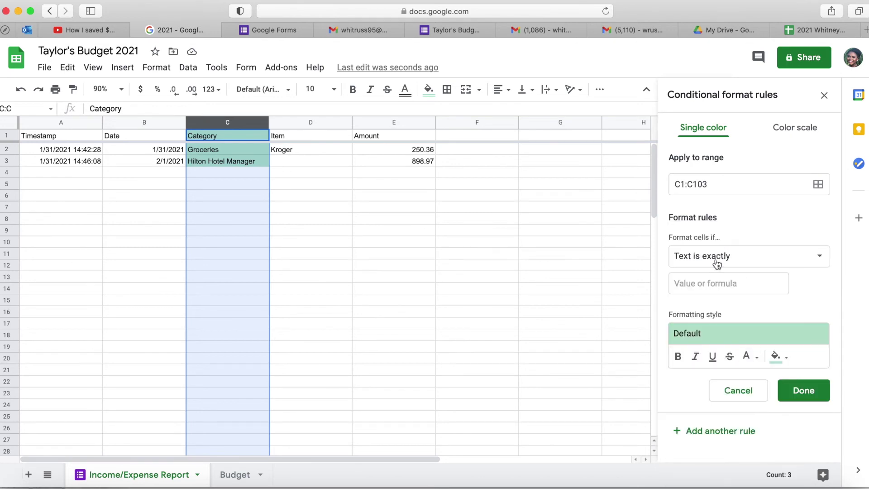
left_click(709, 282)
type("H")
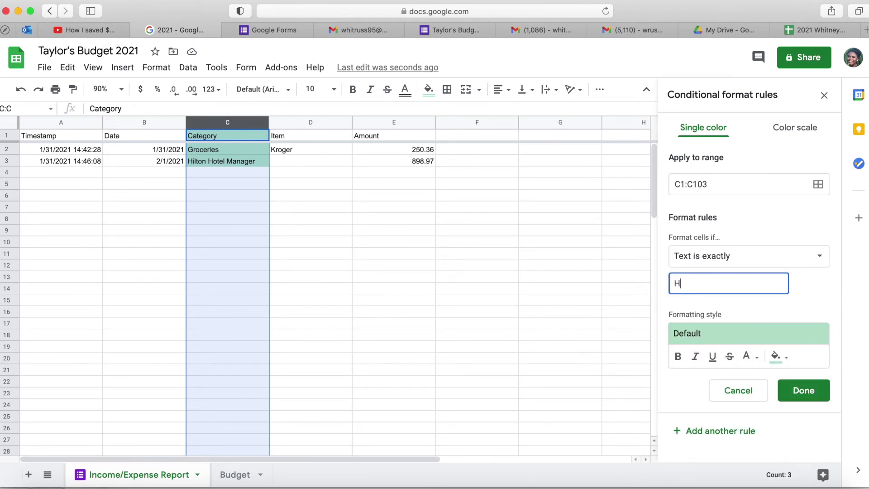
type("ilton ")
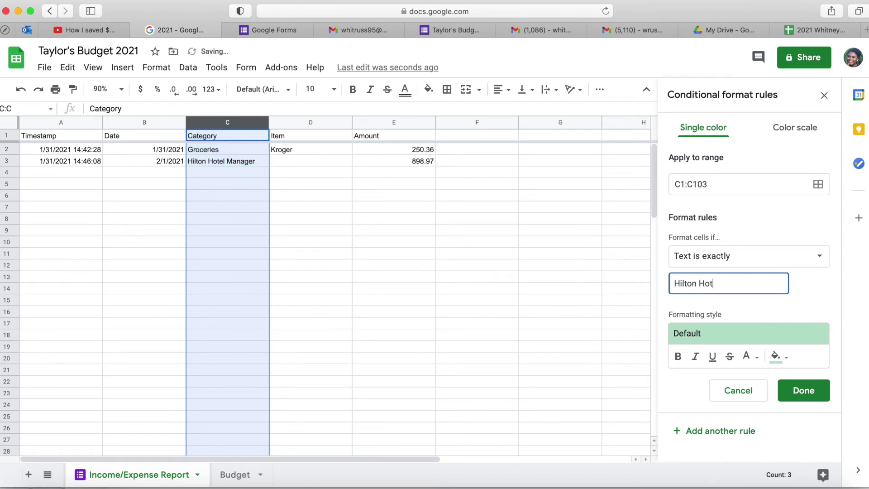
type("Hotel Manager")
left_click(778, 356)
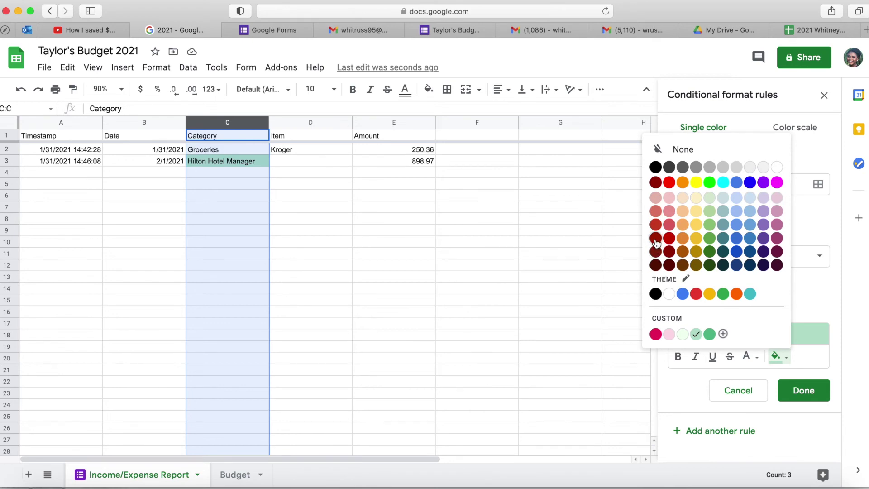
left_click(656, 244)
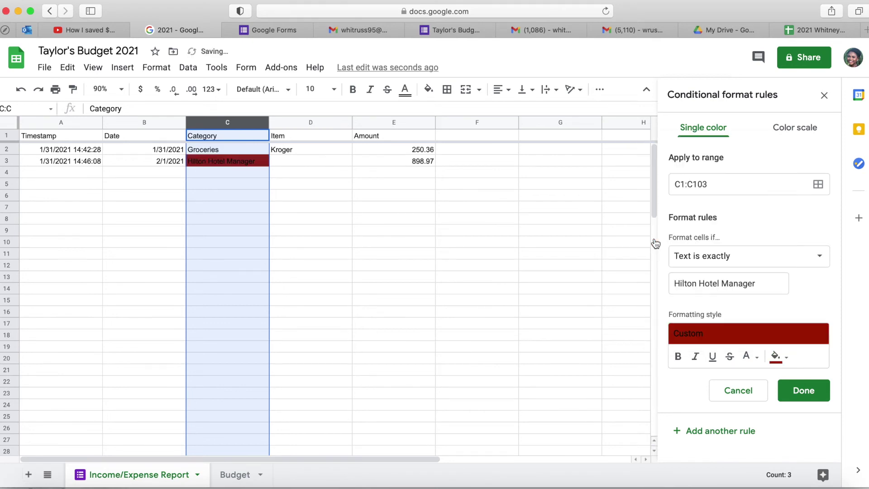
left_click(778, 356)
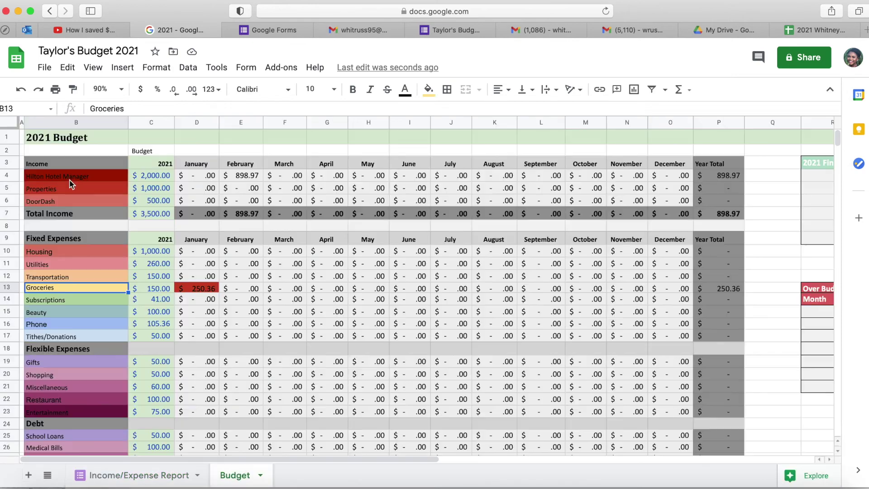
left_click_drag(70, 179, 62, 369)
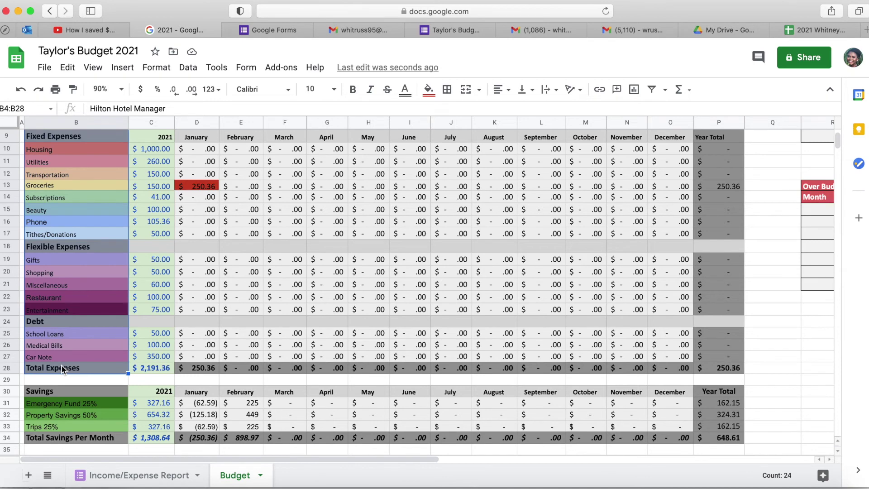
Step: Copy the Budget sheet's category labels B4:B27
left_click(62, 368)
left_click(62, 358)
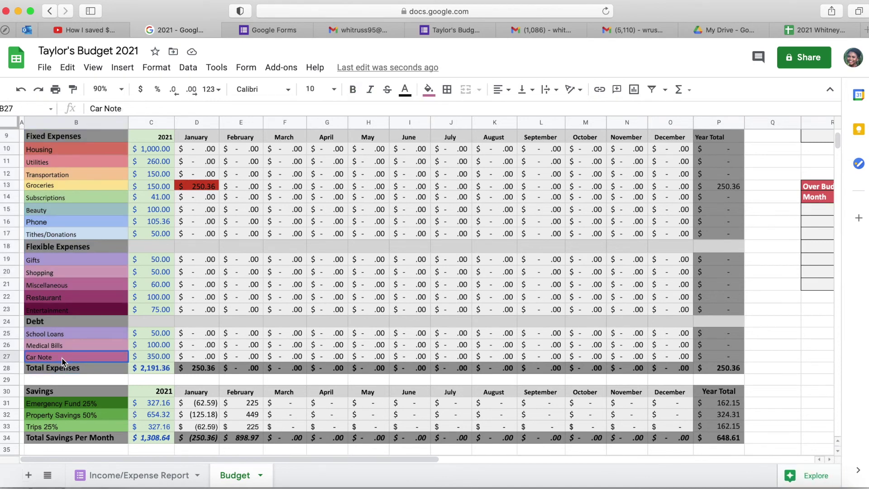
left_click_drag(61, 358, 72, 164)
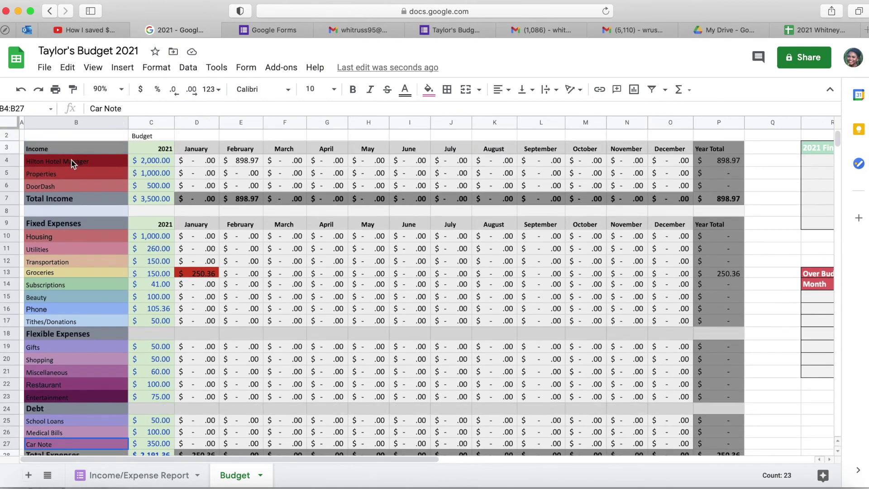
right_click(70, 162)
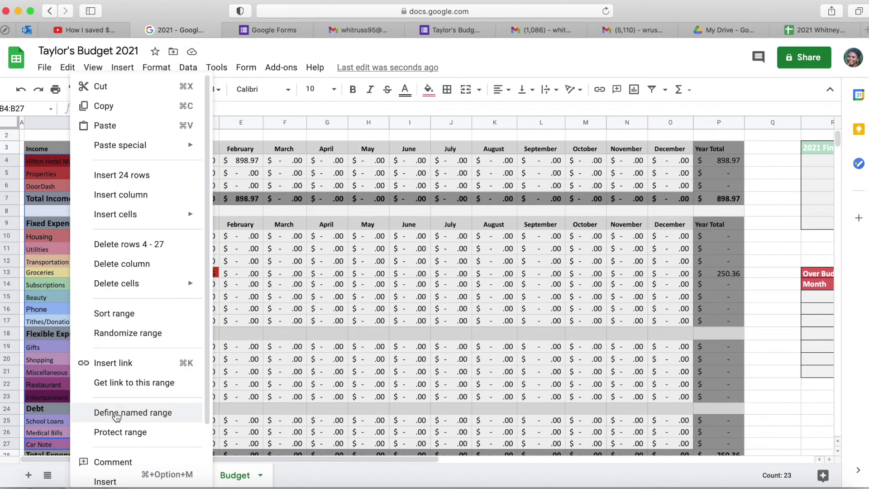
left_click(135, 108)
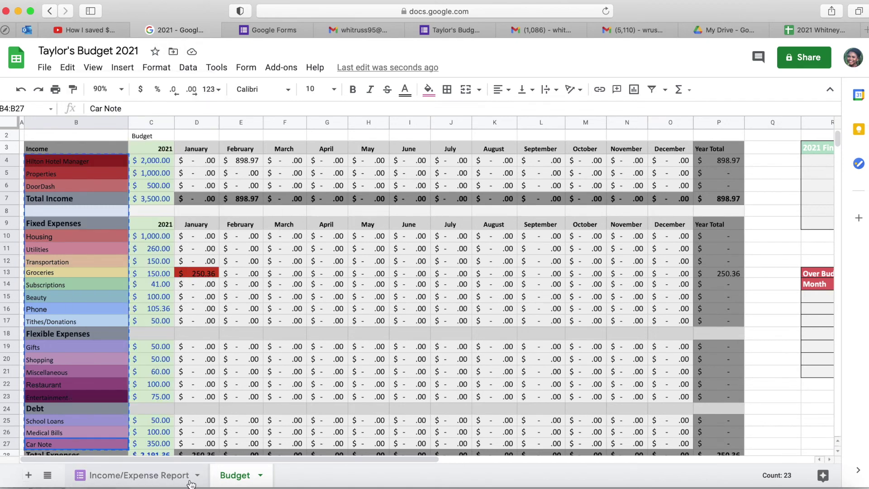
Step: Paste the categories at H4 on the Income/Expense Report and remove the section header rows
left_click(154, 476)
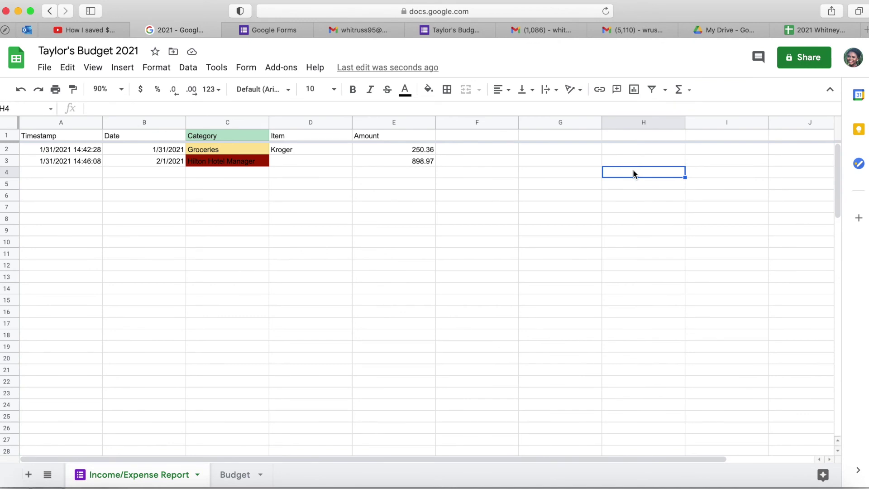
right_click(633, 169)
left_click(682, 128)
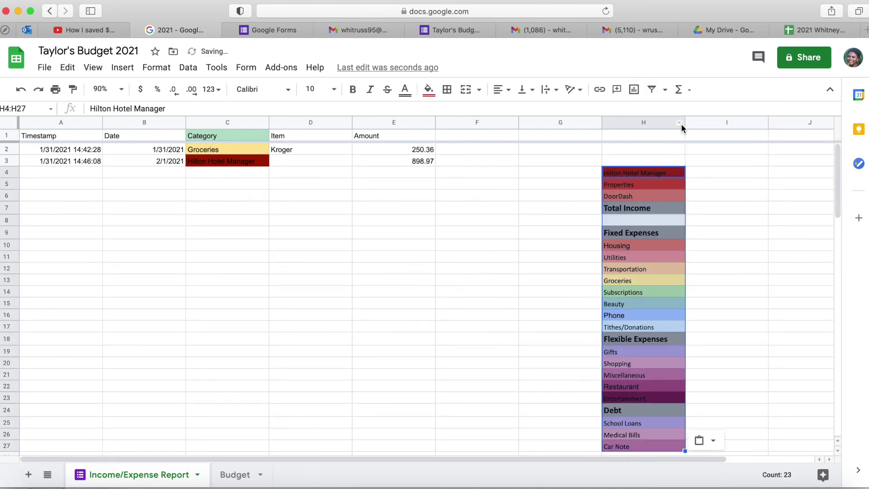
left_click(648, 209)
key("ctrl+z")
left_click(620, 185)
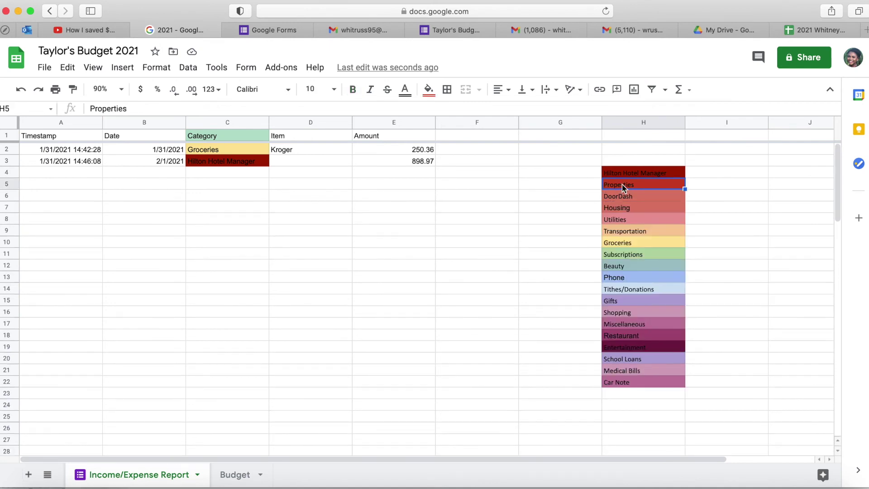
left_click(444, 31)
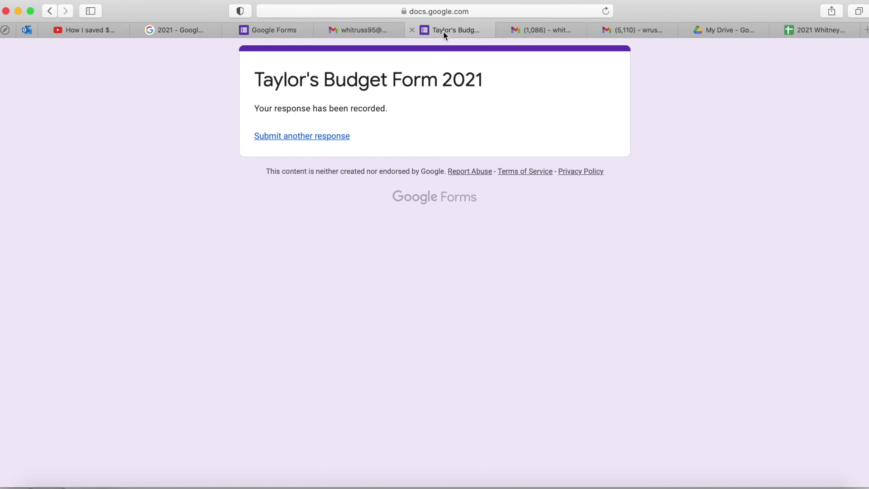
Step: Change the form's second Category option from Job 2 to Properties
left_click(263, 30)
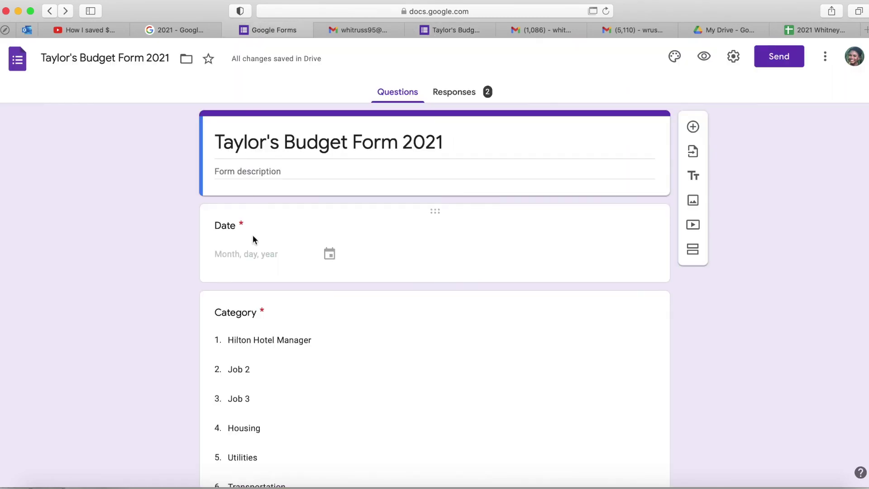
scroll(254, 240, "down", 5)
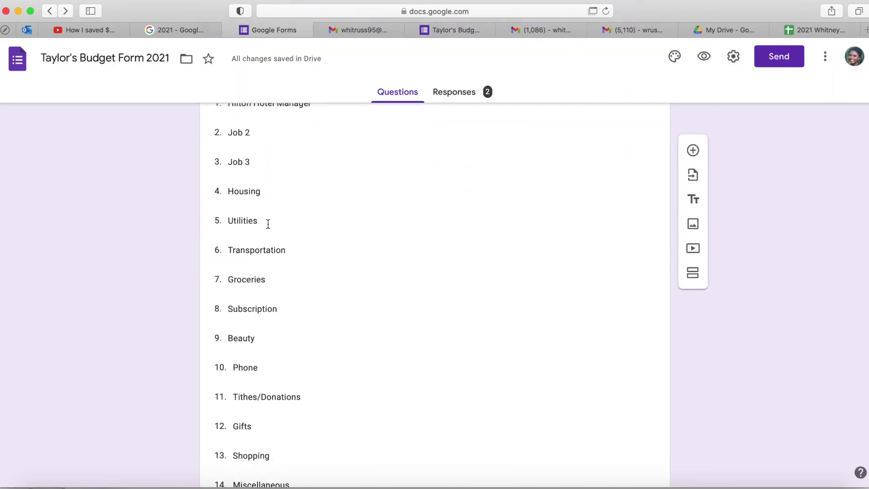
scroll(258, 195, "up", 1)
left_click(249, 171)
key("BackSpace")
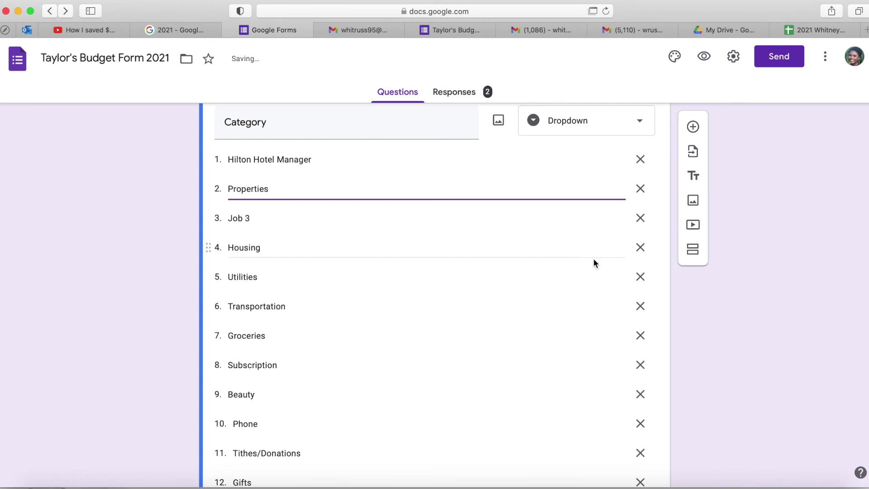
key("super+grave")
left_click(212, 120)
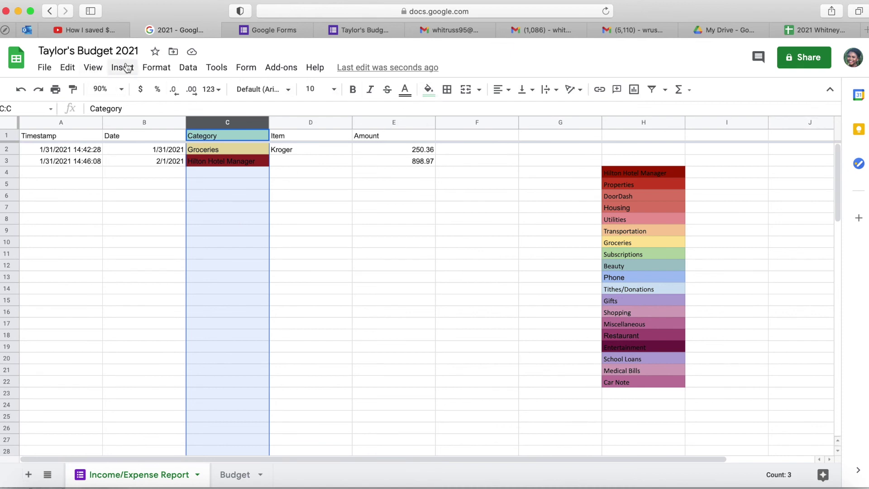
Step: Add a column C rule where text is exactly 'Properti' with a light red fill, and save it
left_click(156, 67)
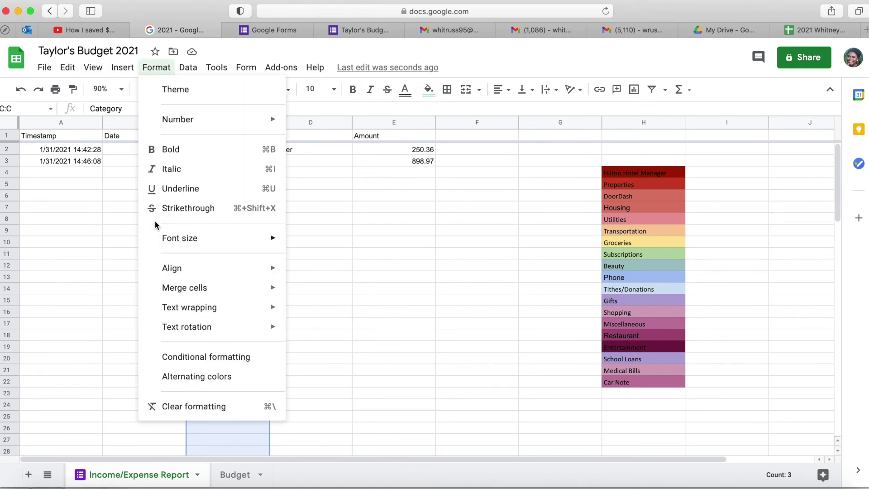
left_click(167, 364)
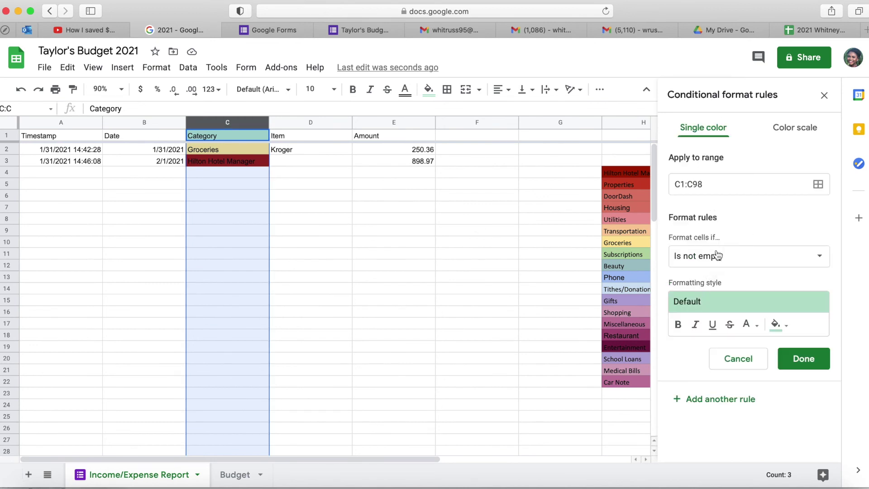
left_click(715, 255)
left_click(714, 357)
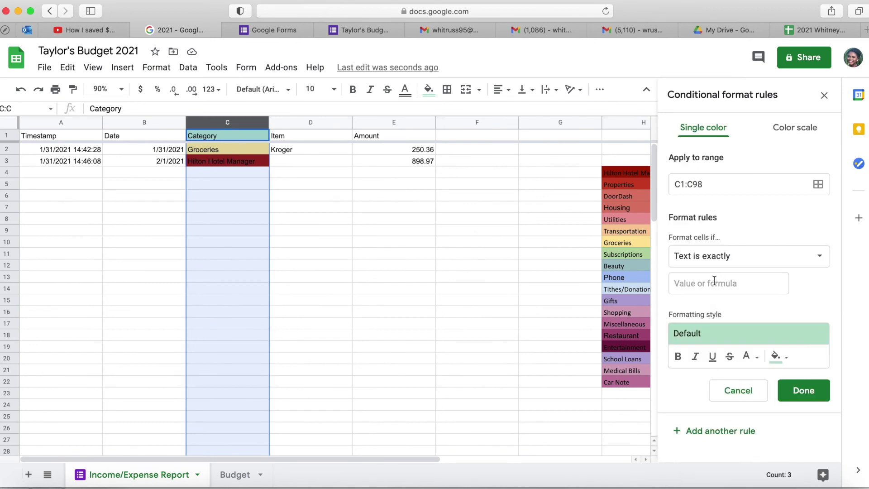
left_click(714, 280)
type("Pr")
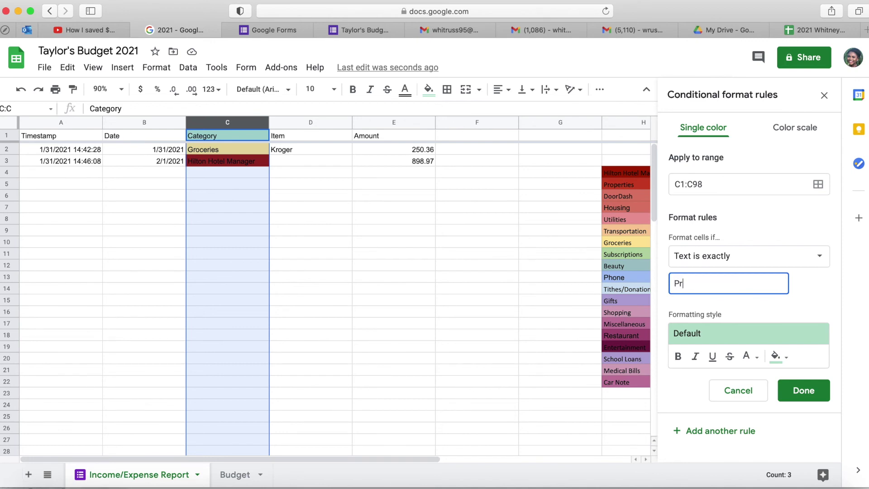
type("operties")
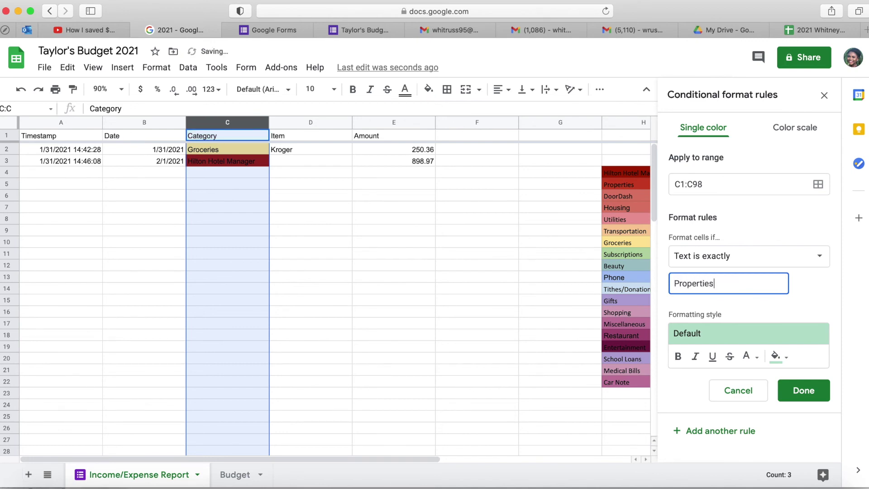
left_click(776, 356)
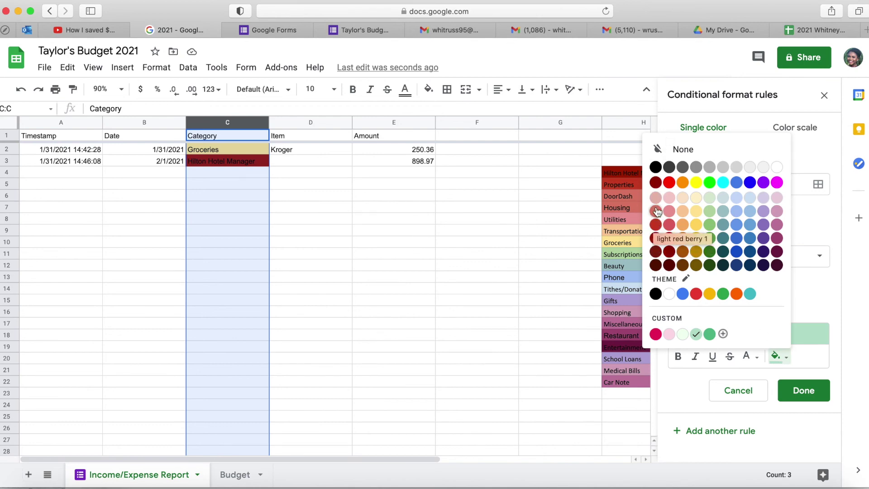
left_click(657, 210)
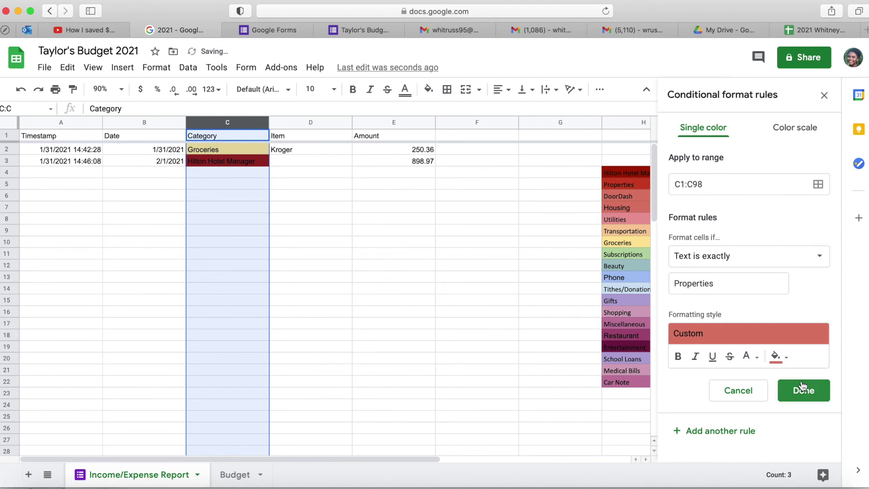
left_click(808, 398)
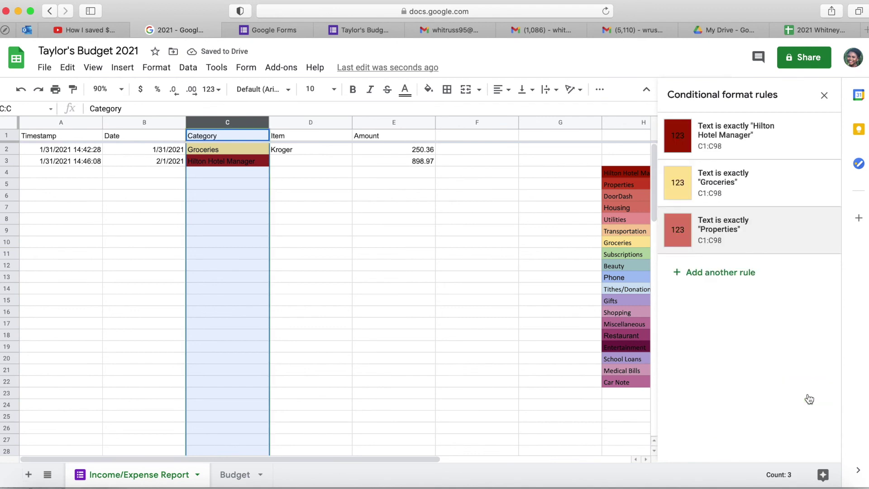
Step: Start another column C rule with a red fill and the 'Text is exactly' condition
left_click(722, 276)
left_click(775, 326)
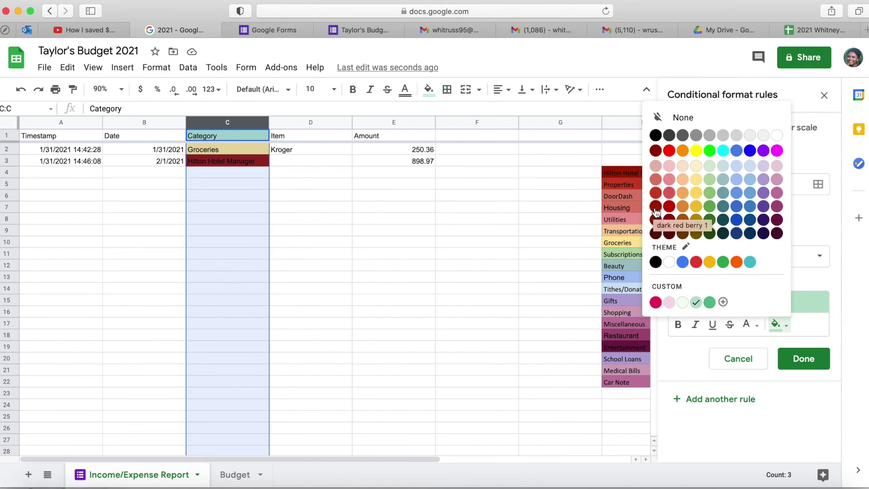
left_click(656, 194)
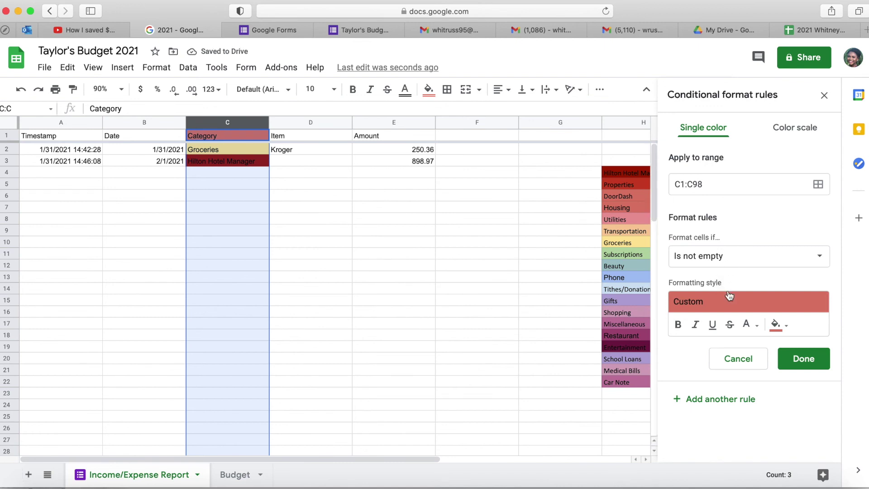
left_click(727, 265)
left_click(718, 353)
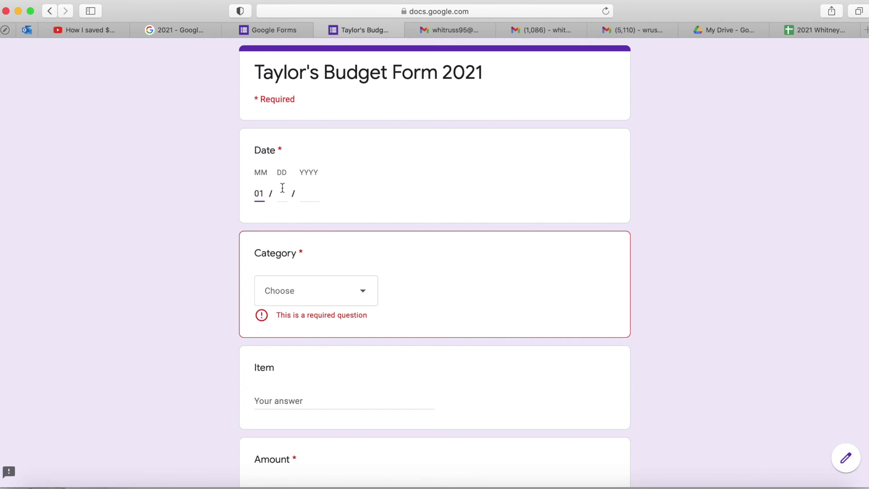
left_click(283, 187)
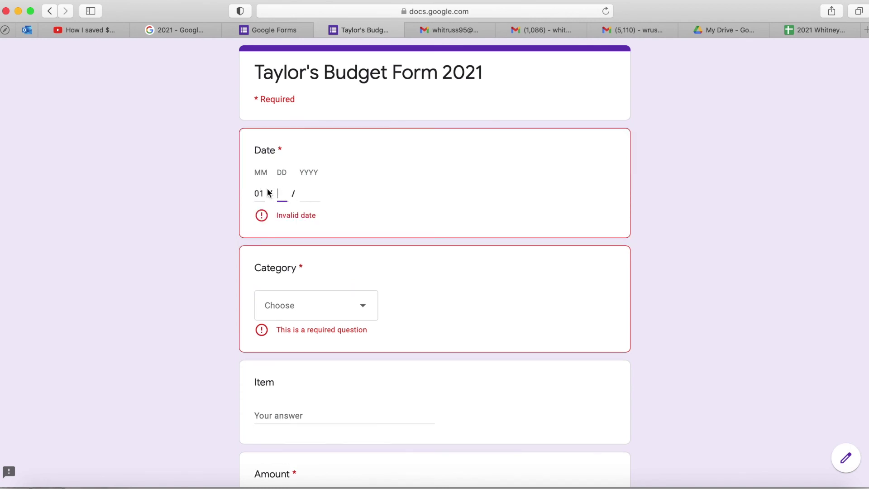
Step: Finish the date as 06/02/2021 and choose Properties as the category
left_click(264, 193)
left_click(306, 193)
type("2021")
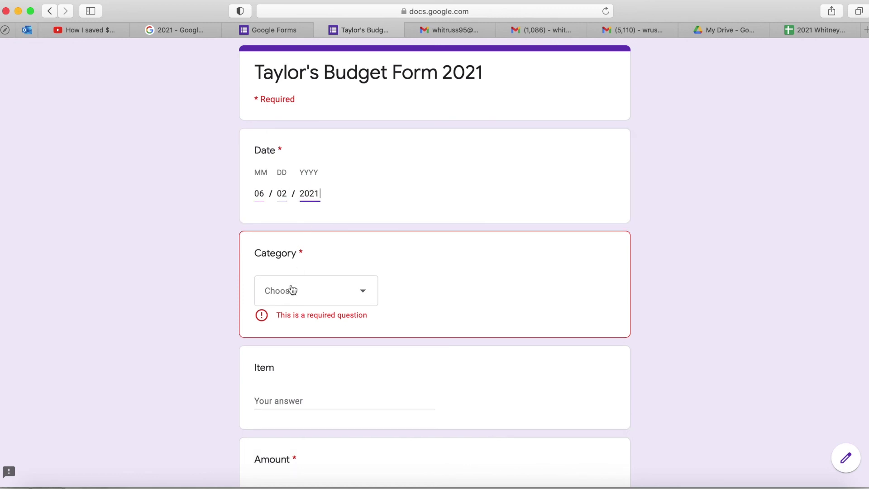
left_click(294, 291)
left_click(316, 152)
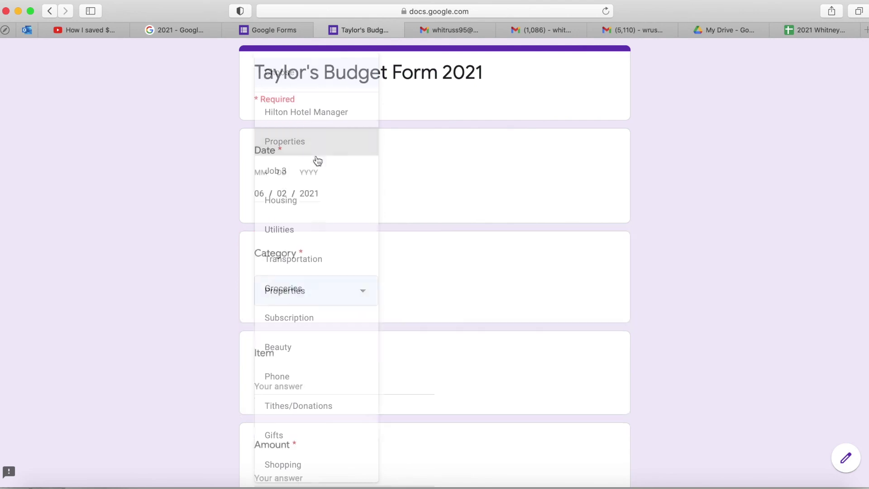
Step: Enter the amount of 1000 and submit the response
left_click(301, 383)
scroll(301, 380, "down", 3)
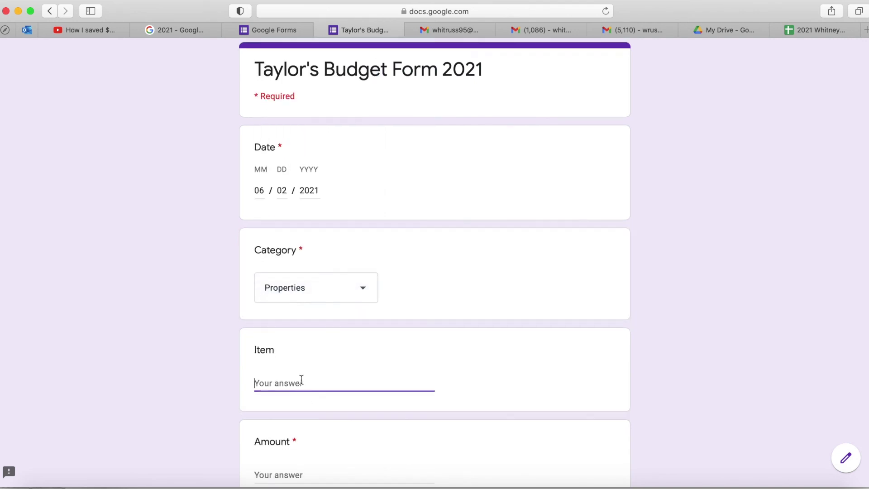
left_click(301, 394)
type("1500")
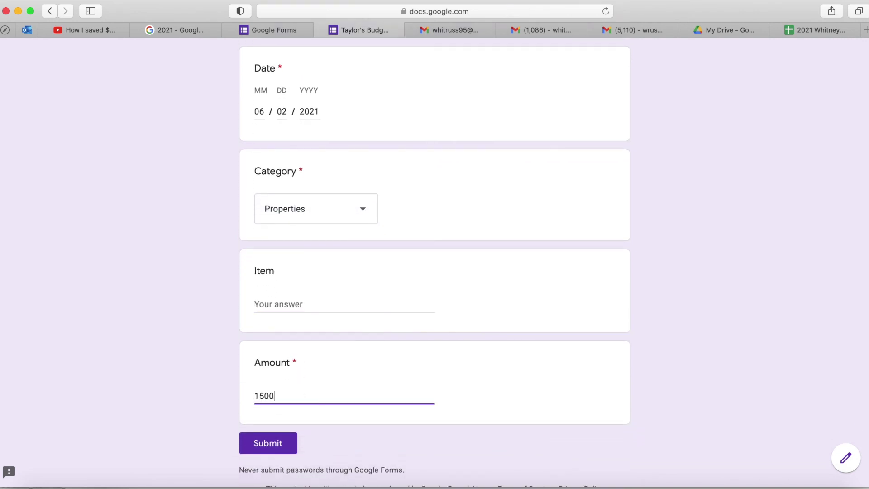
left_click(268, 458)
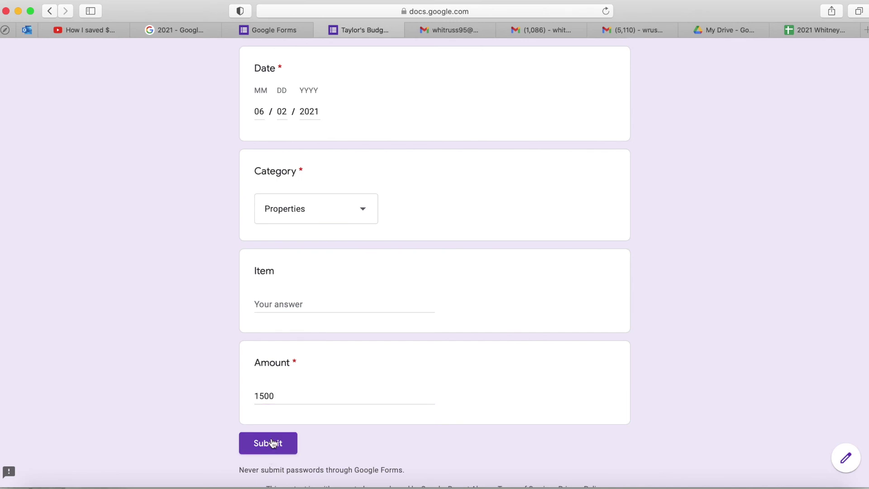
left_click(277, 397)
key("BackSpace")
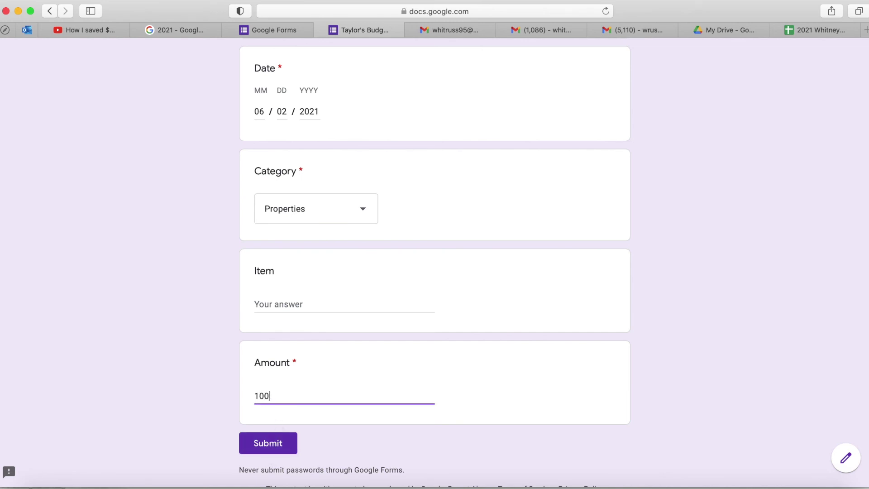
left_click(267, 444)
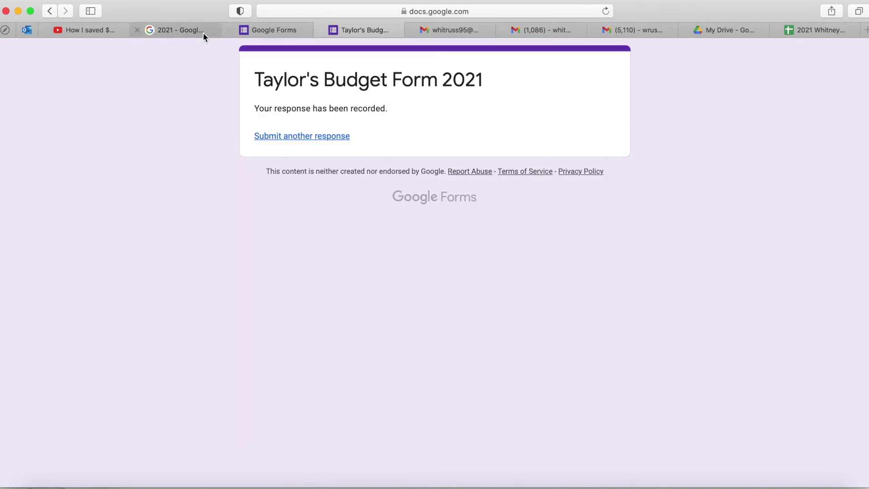
Step: Verify the new 1000 Properties entry and the Budget sheet's June total of $1,000.00
left_click(153, 32)
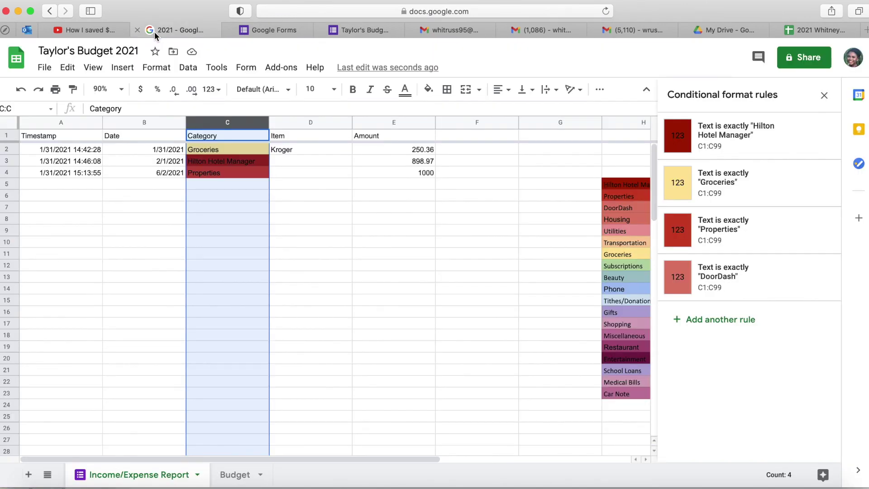
left_click(302, 219)
left_click(415, 173)
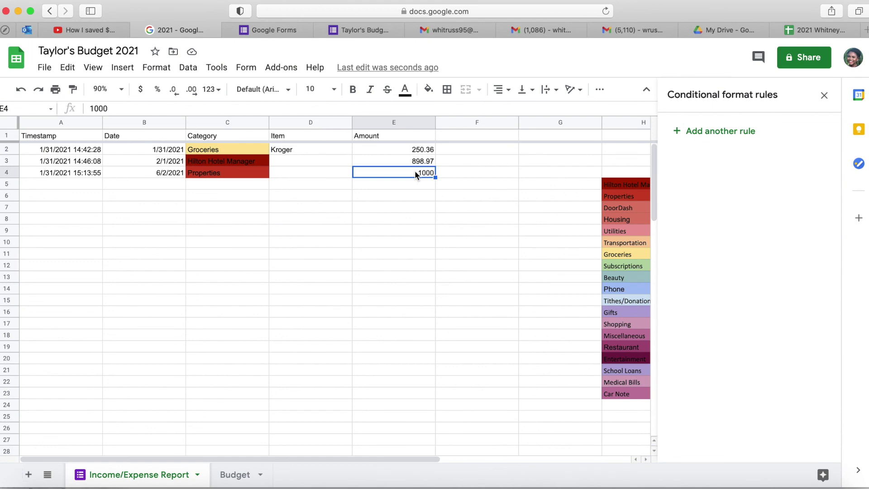
left_click(213, 172)
left_click(393, 177)
left_click(235, 474)
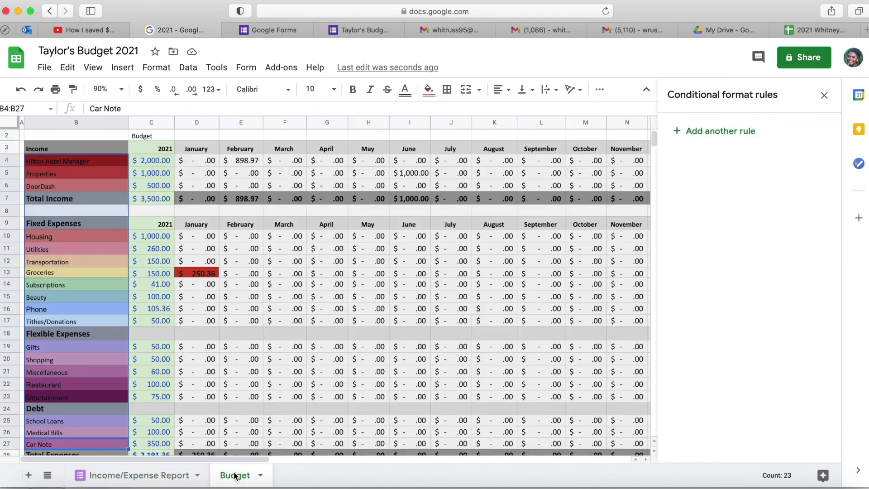
left_click(410, 175)
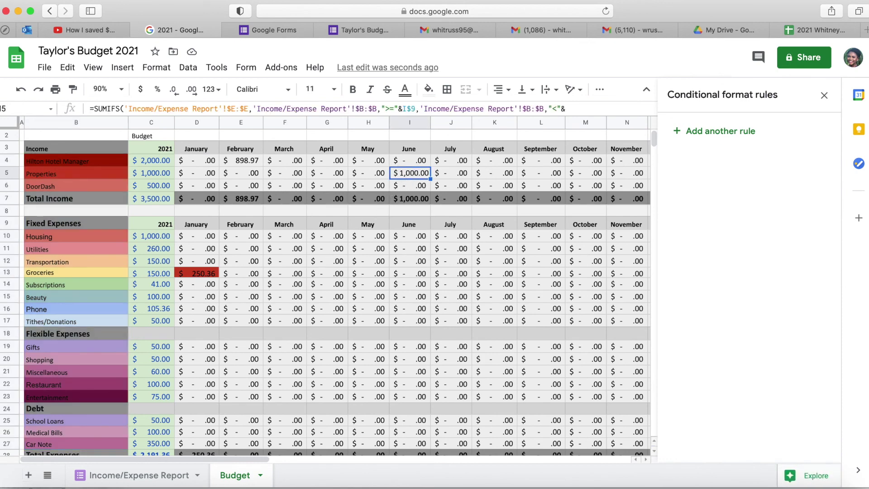
Step: Close the rules panel and delete the coloured category list in H3:H25, shifting cells up
left_click(824, 96)
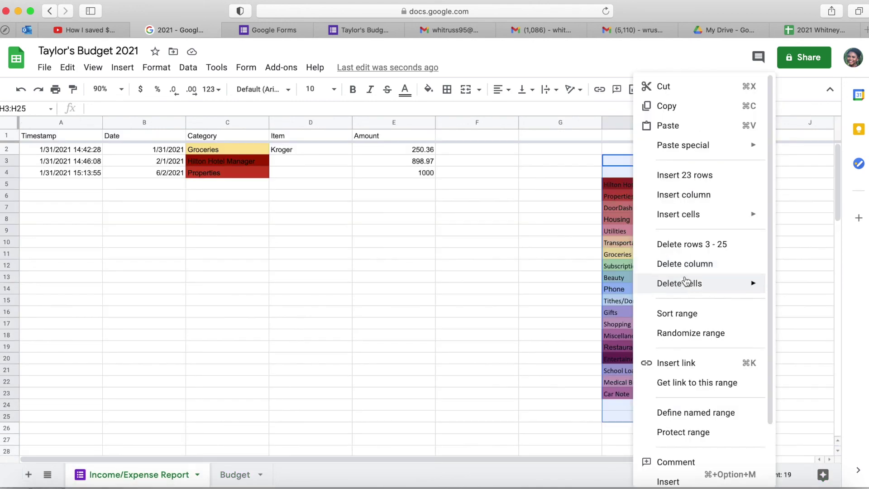
mouse_move(685, 287)
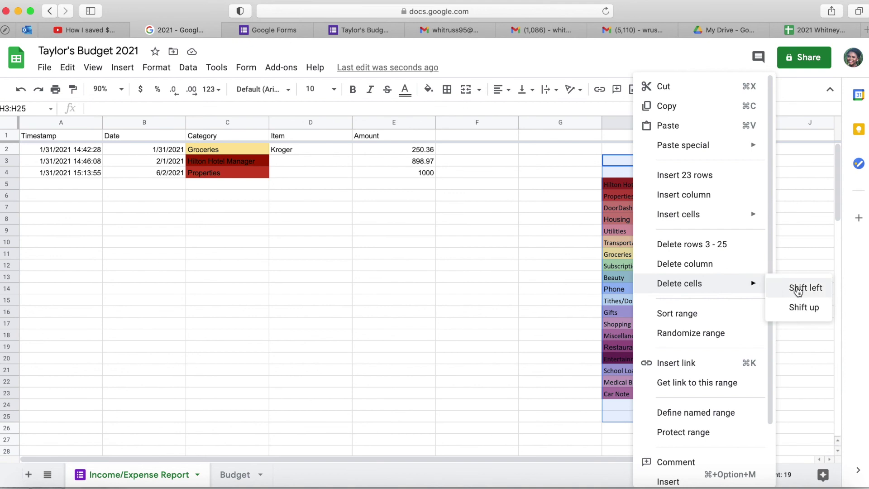
left_click(800, 307)
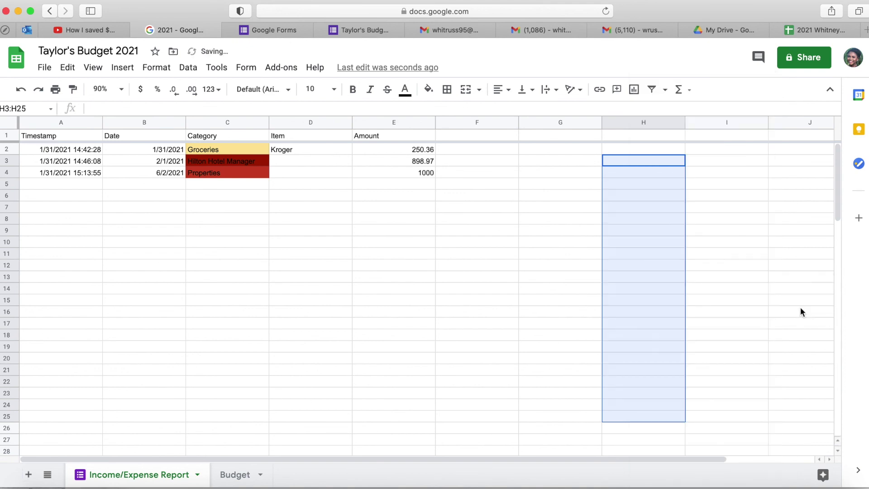
left_click(727, 285)
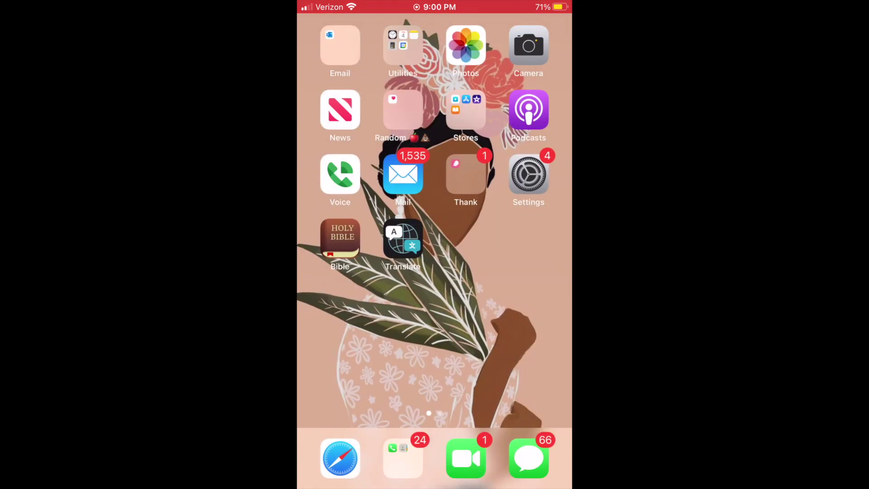
left_click(402, 171)
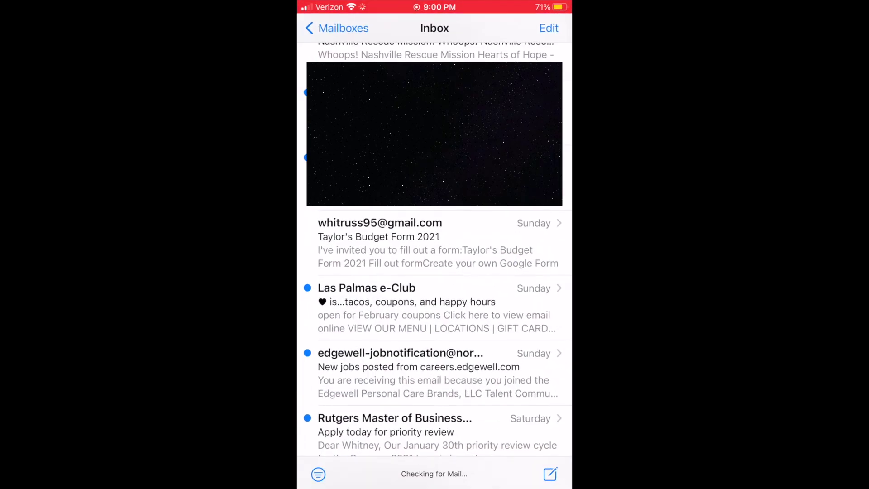
Step: Open the Taylor's Budget Form 2021 invitation email and load the form in Safari
left_click(435, 243)
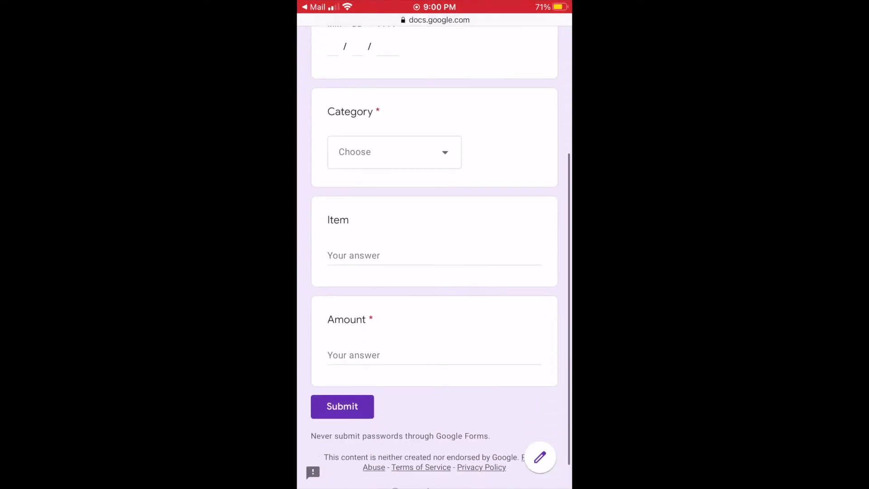
scroll(434, 254, "up", 10)
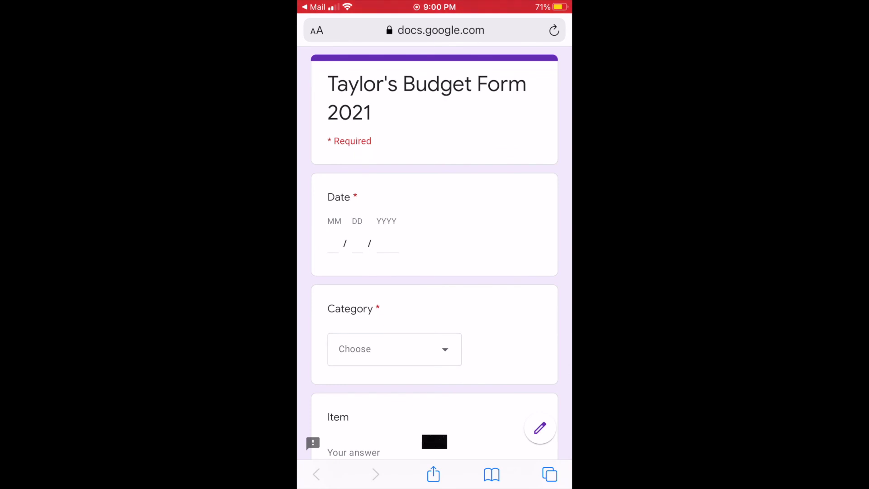
left_click(433, 474)
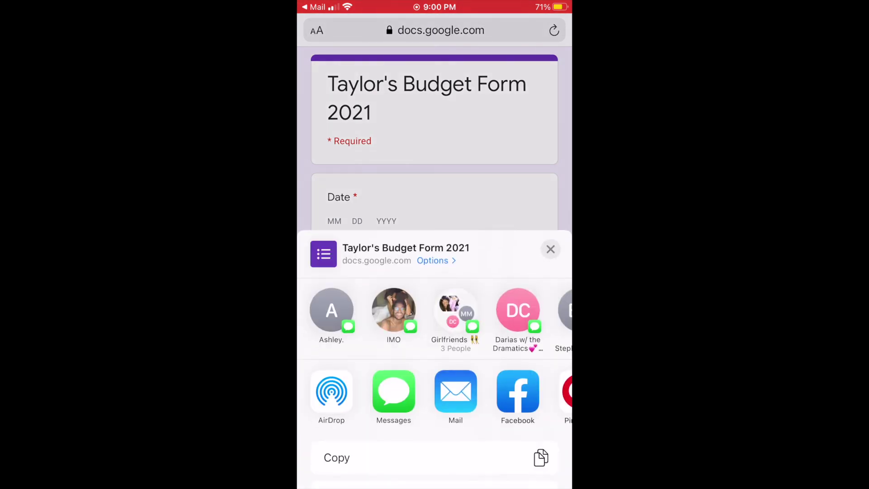
Step: Add the budget form to the home screen and move its icon into the Finance folder
scroll(435, 362, "down", 5)
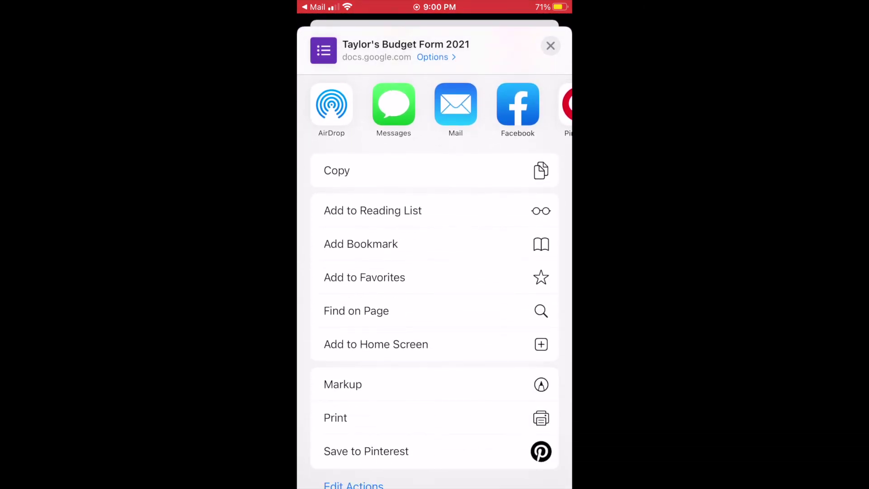
left_click(457, 344)
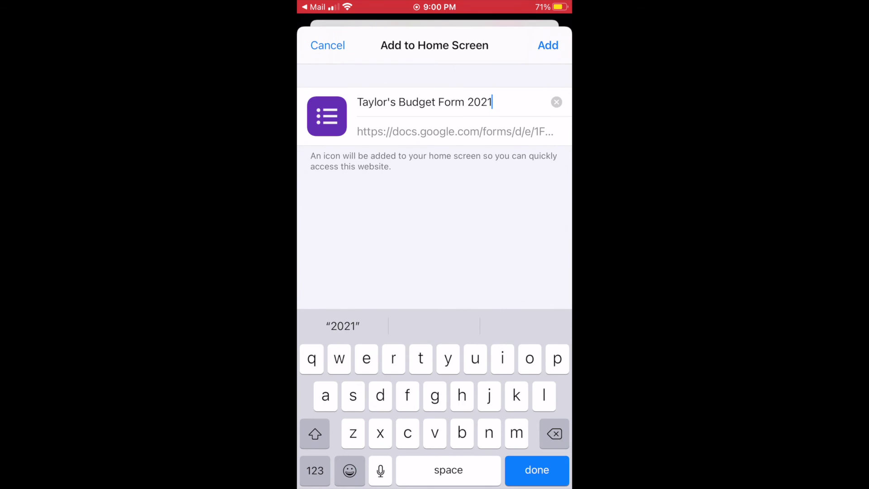
left_click(547, 45)
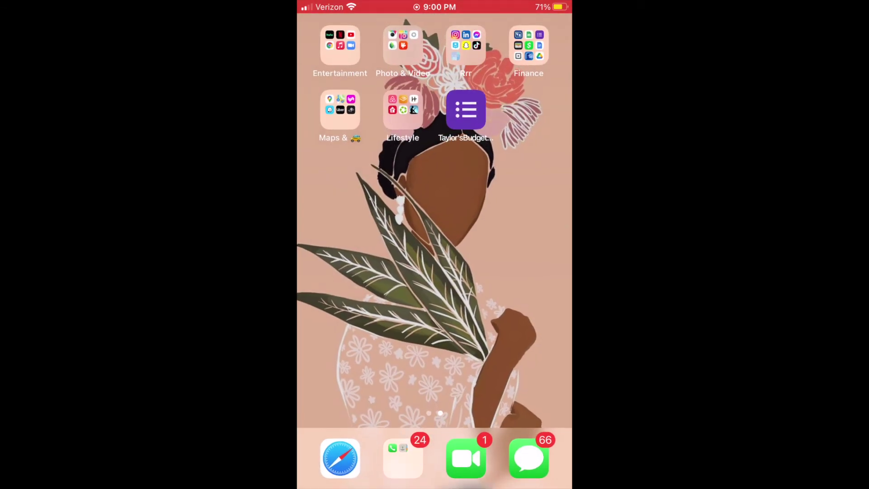
left_click_drag(466, 110, 525, 57)
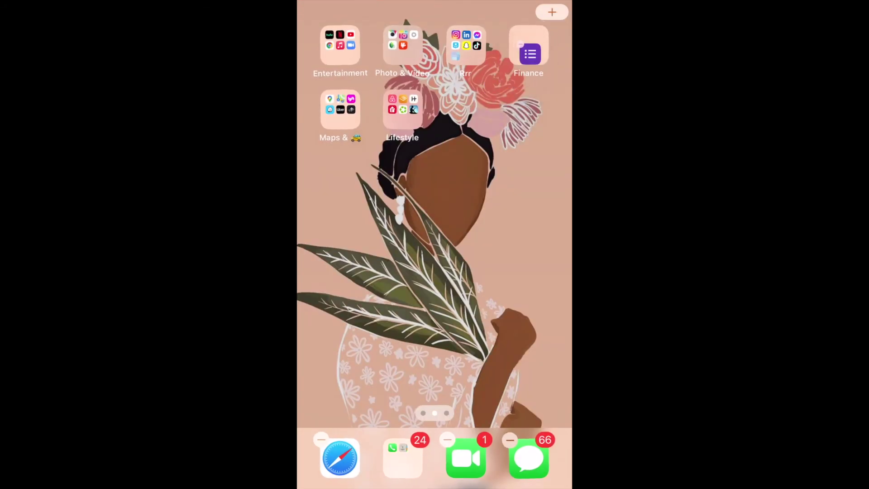